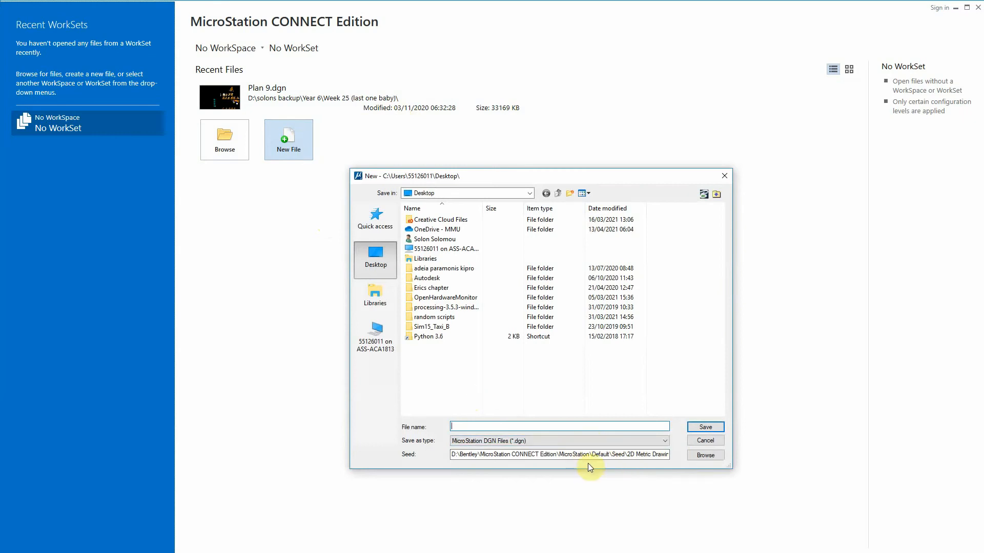
Choose 3D Metric Design.dgn as the seed file for the new drawing
{"action": "left_click", "coordinate": [715, 197]}
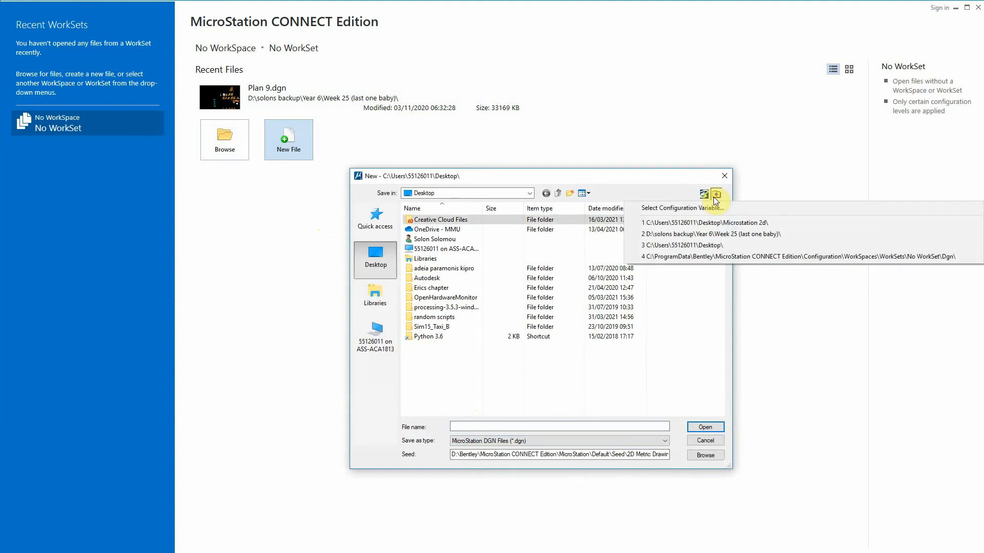
{"action": "left_click", "coordinate": [661, 159]}
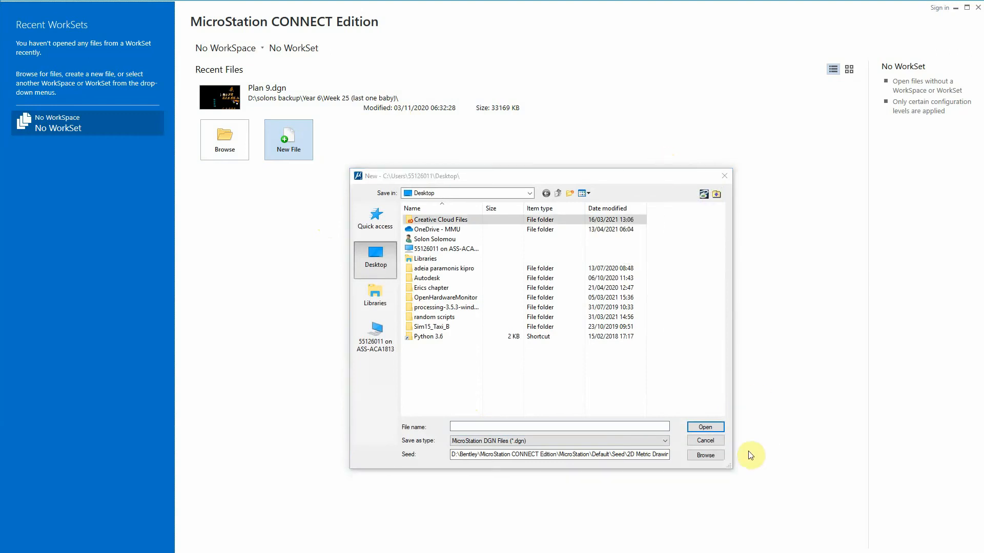
{"action": "left_click", "coordinate": [705, 454]}
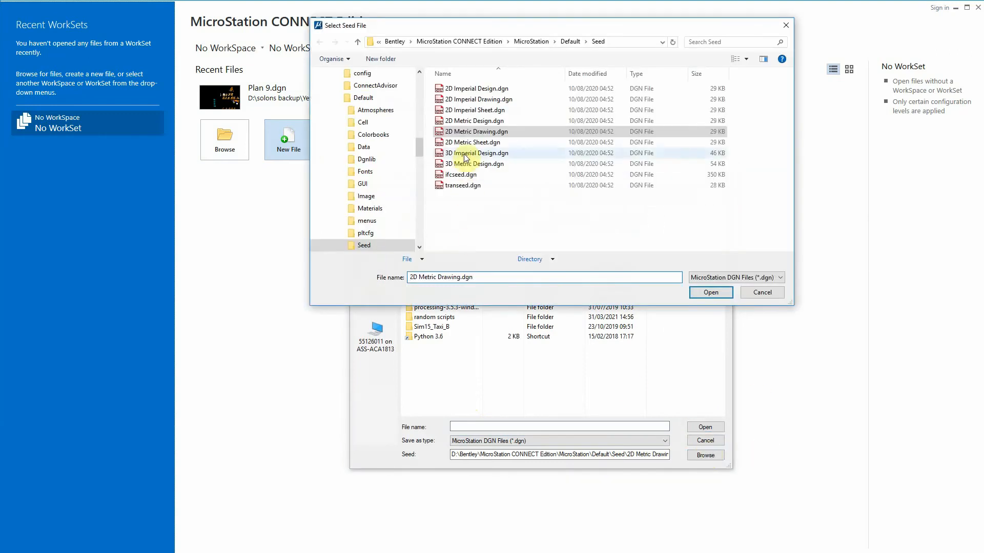
{"action": "left_click", "coordinate": [505, 165]}
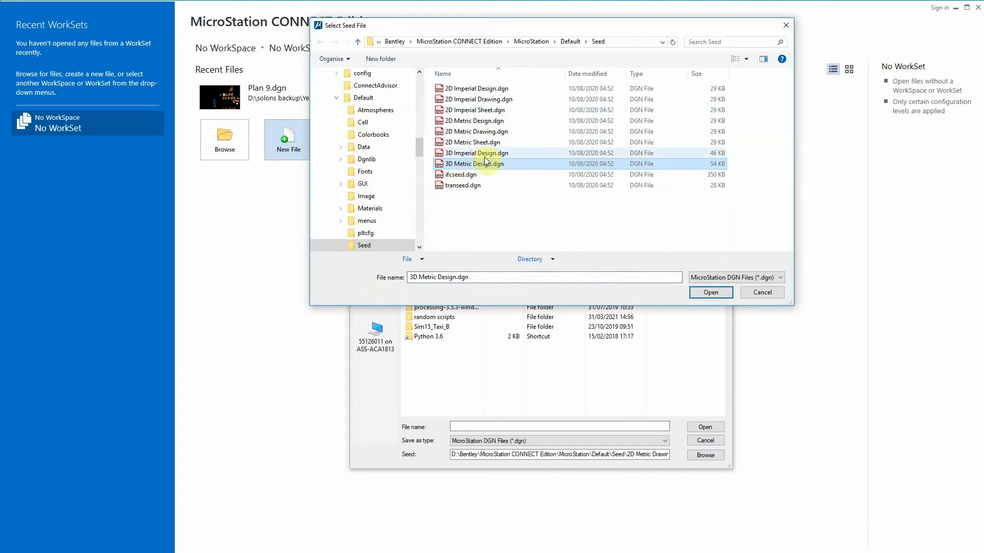
{"action": "left_click", "coordinate": [717, 292]}
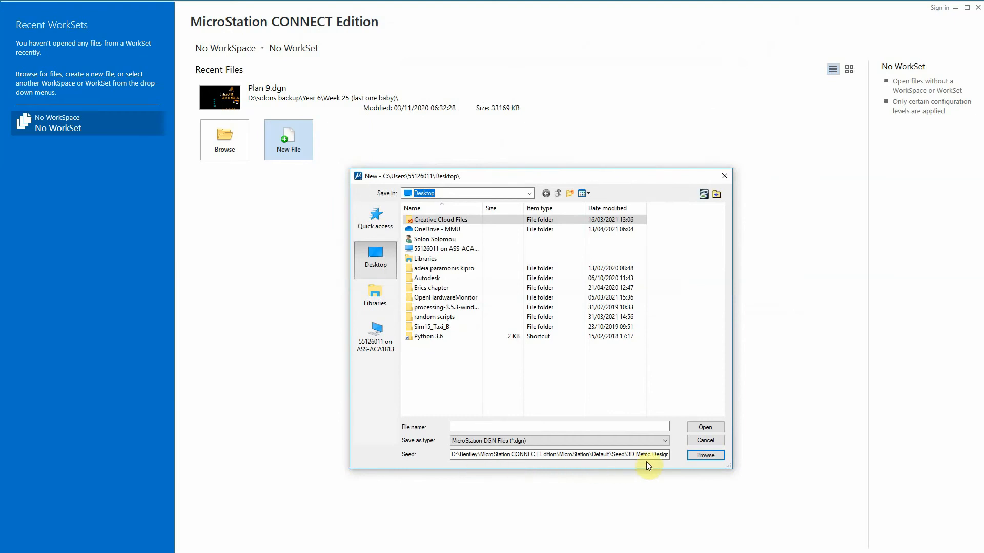
Name the new file 3D Tutorial, create it on the Desktop and dismiss the CONNECT Advisor window
{"action": "left_click", "coordinate": [507, 426]}
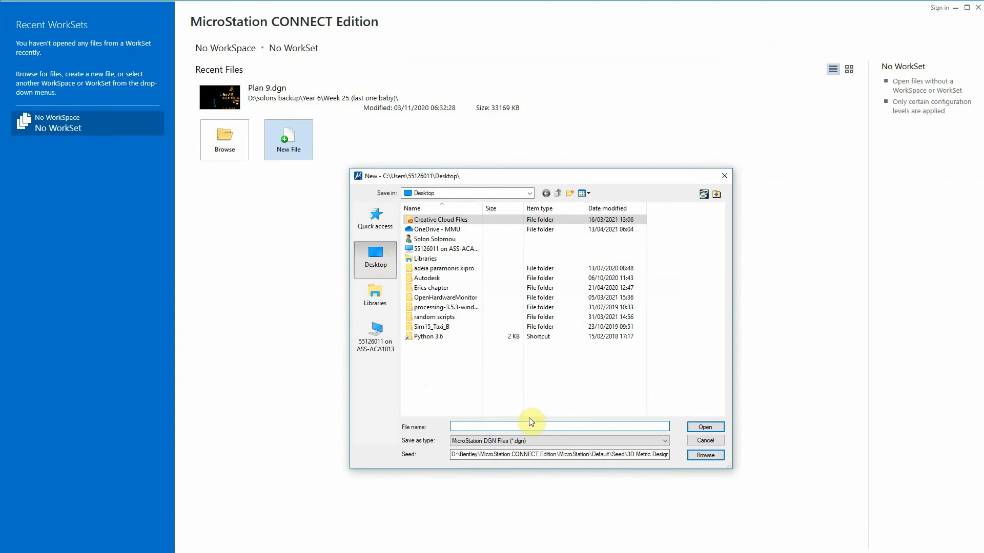
{"action": "key", "text": "Caps_Lock"}
{"action": "type", "text": "3D T"}
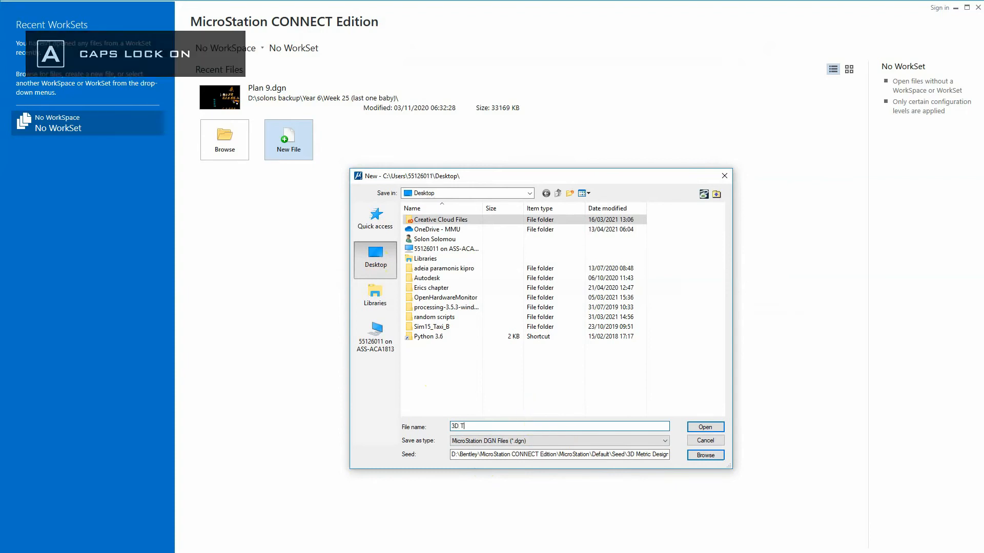
{"action": "key", "text": "Caps_Lock"}
{"action": "type", "text": "utorial"}
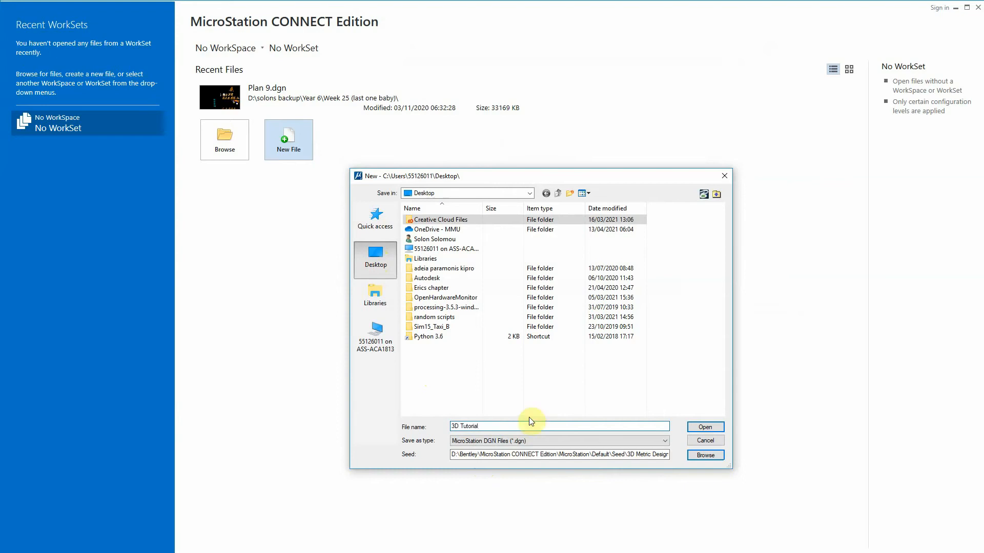
{"action": "left_click", "coordinate": [715, 429]}
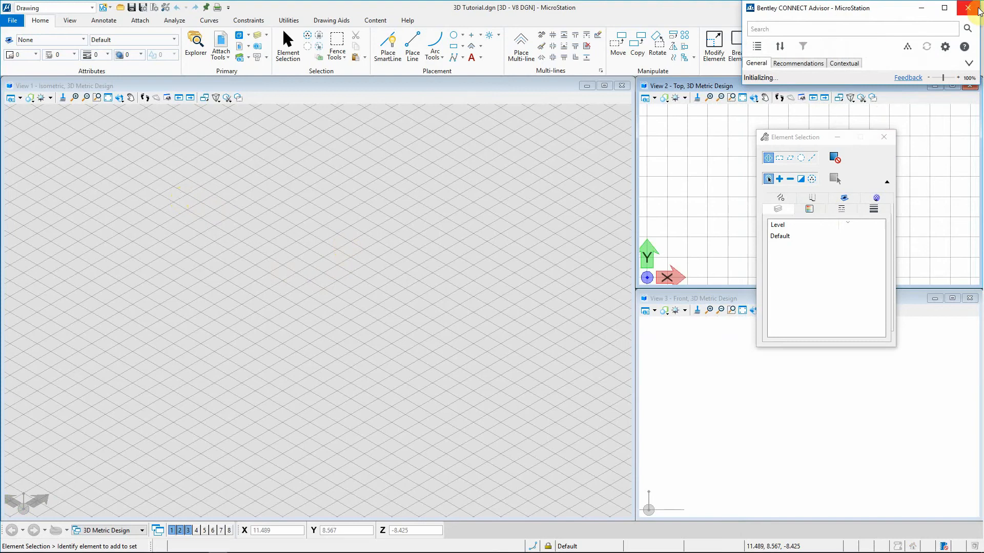
{"action": "left_click", "coordinate": [927, 7]}
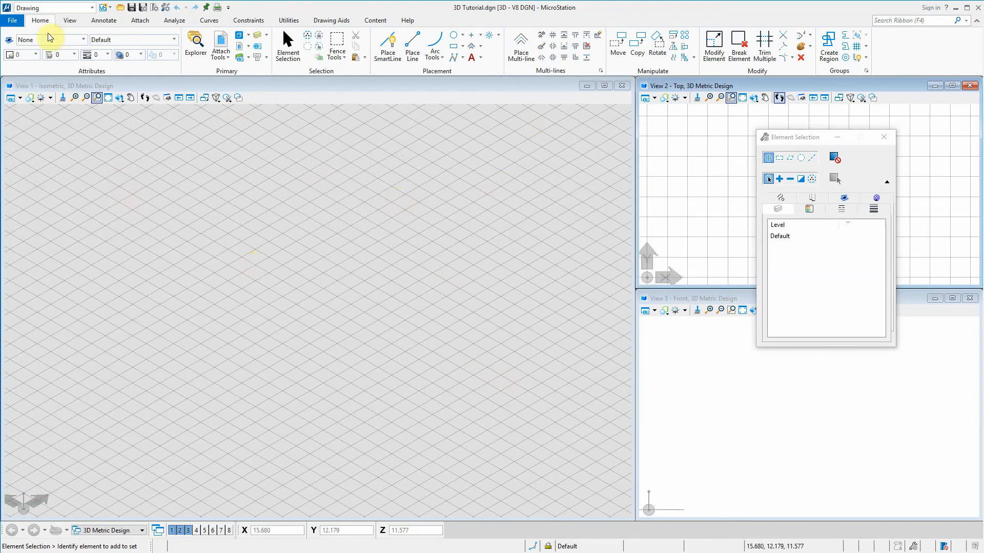
{"action": "left_click", "coordinate": [80, 12]}
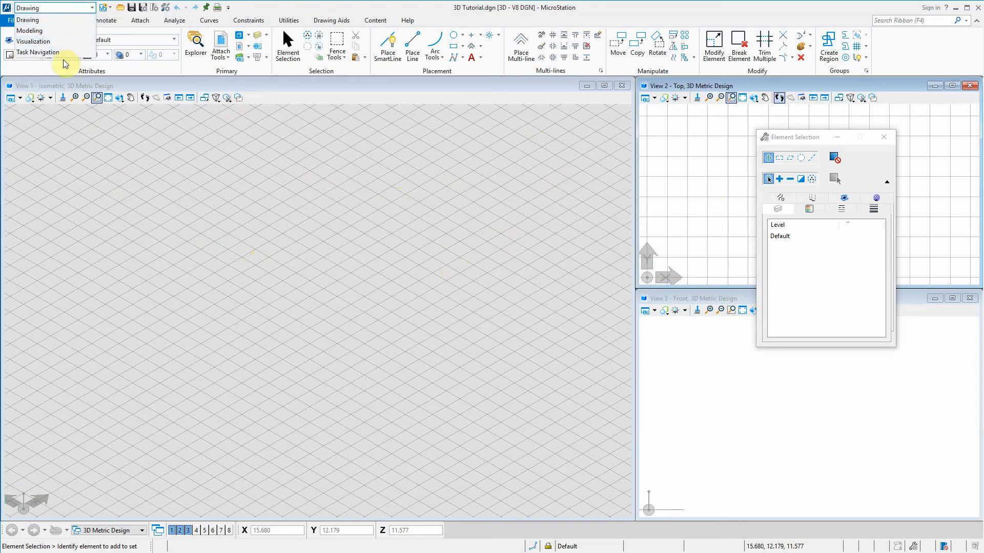
{"action": "left_click", "coordinate": [71, 11]}
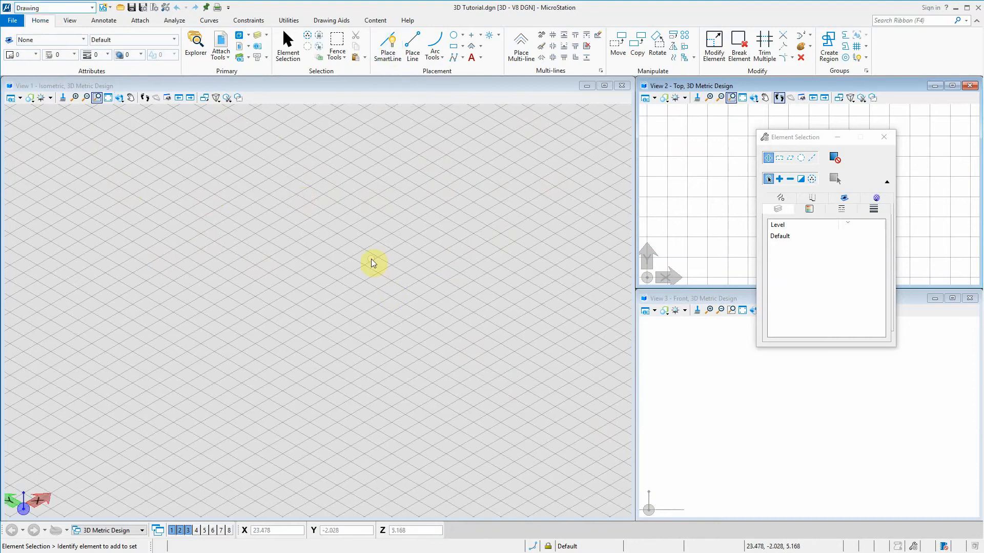
Draw a closed triangle with Place SmartLine in the isometric view, with AccuDraw set to the top plane
{"action": "key", "text": "space"}
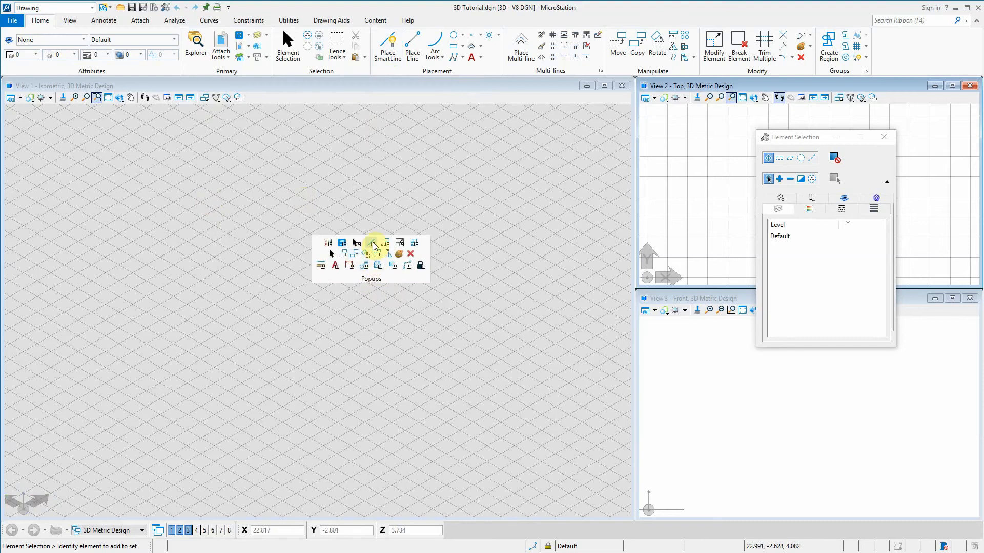
{"action": "left_click", "coordinate": [373, 245]}
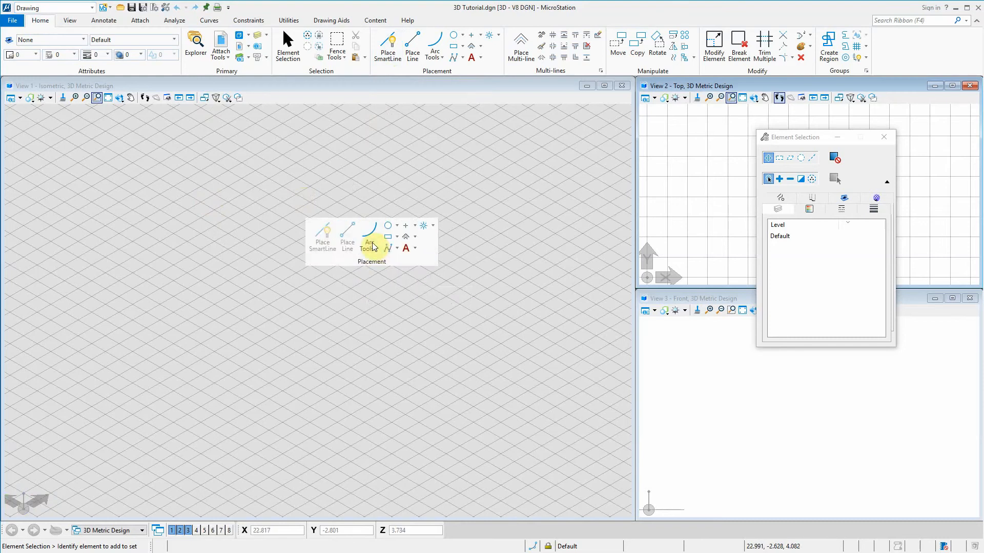
{"action": "left_click", "coordinate": [326, 232]}
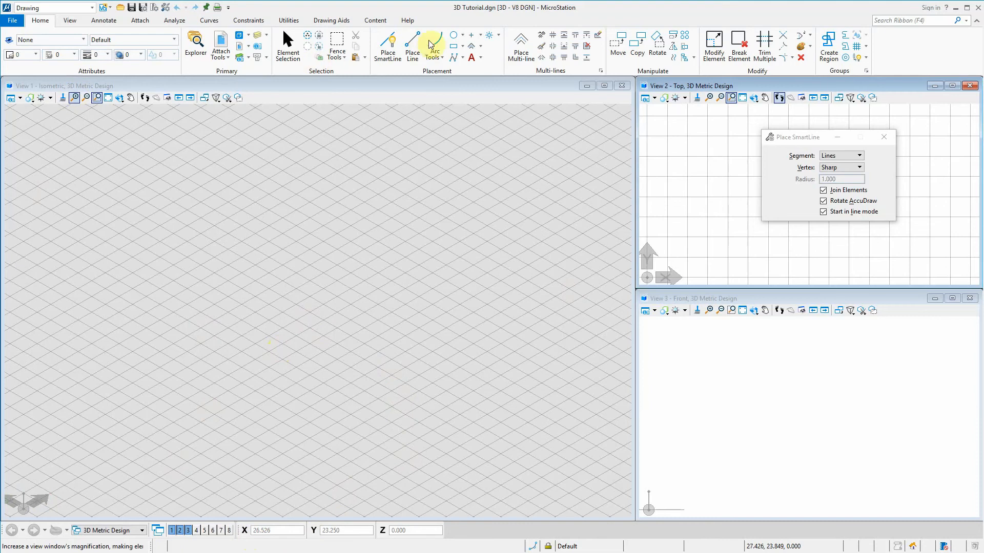
{"action": "left_click", "coordinate": [200, 282]}
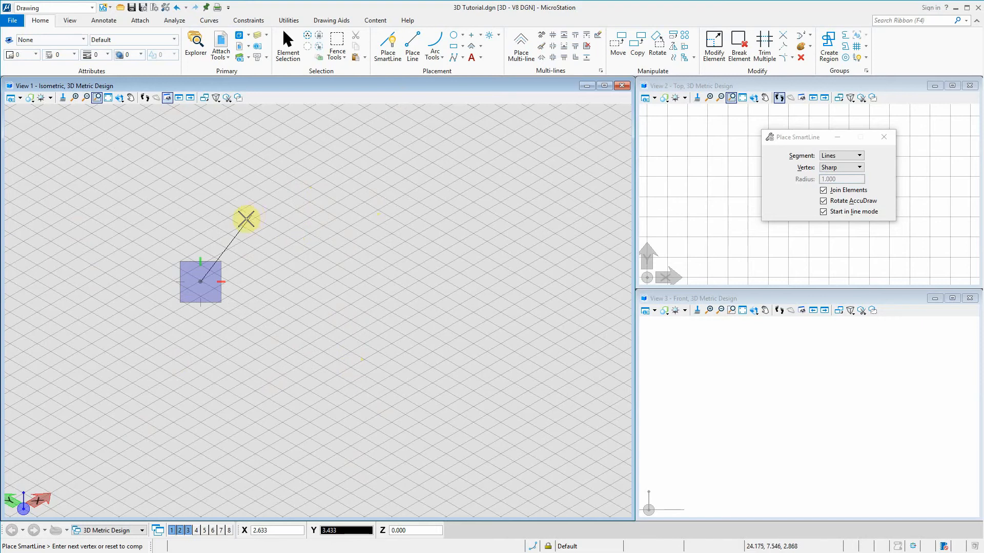
{"action": "key", "text": "t"}
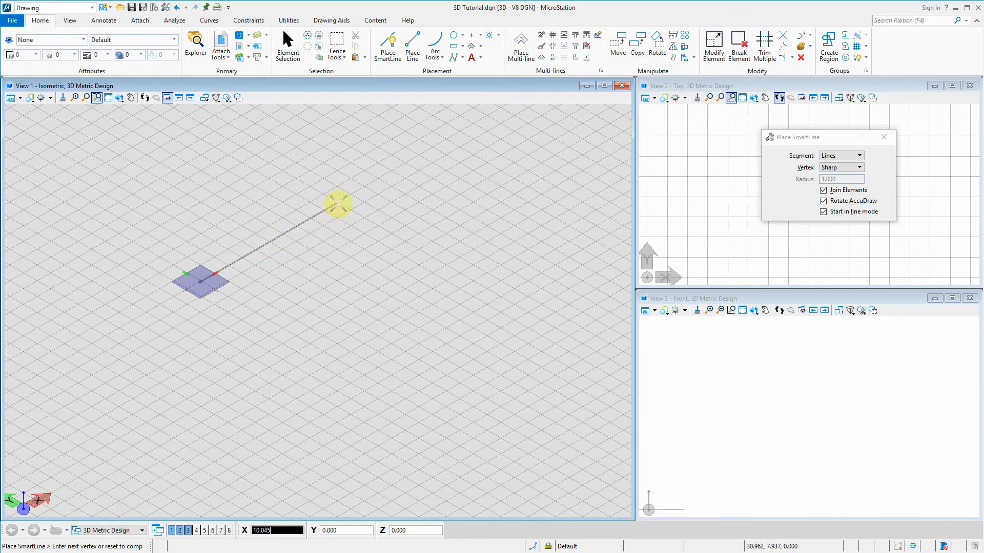
{"action": "key", "text": "f"}
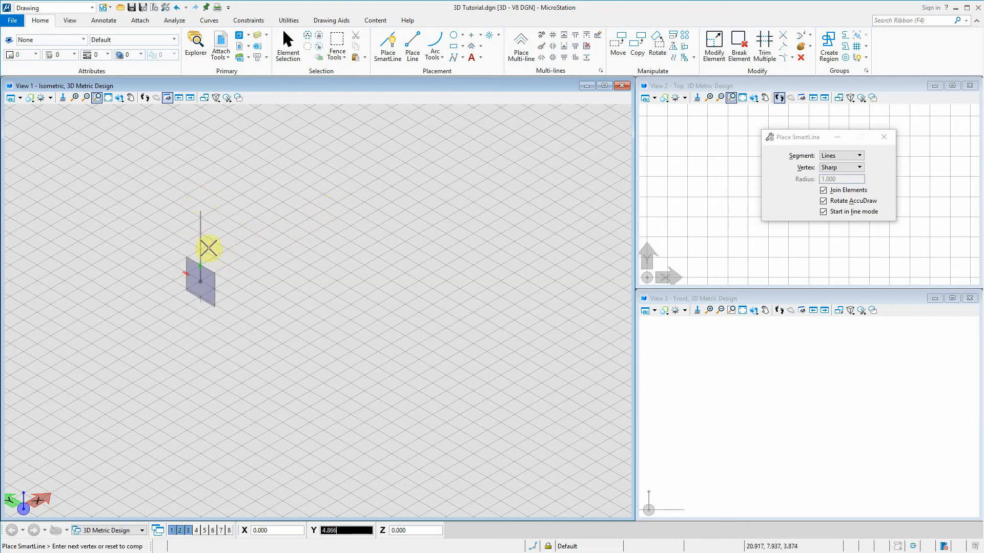
{"action": "key", "text": "t"}
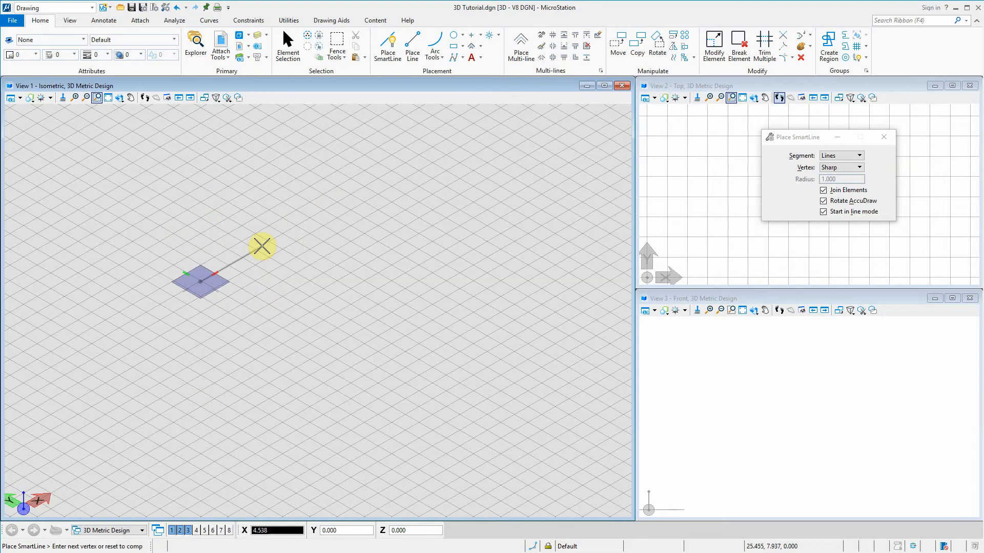
{"action": "left_click", "coordinate": [334, 278]}
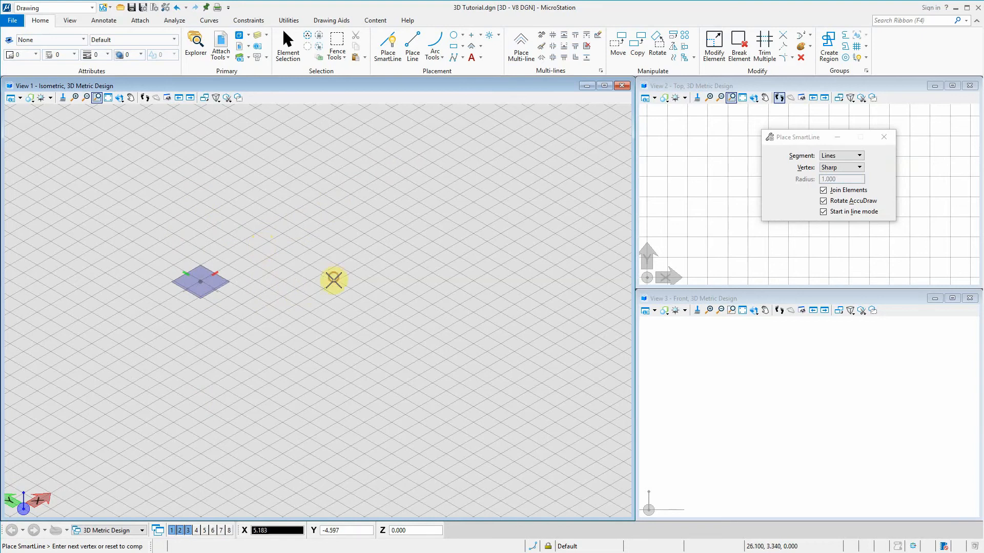
{"action": "left_click", "coordinate": [300, 364]}
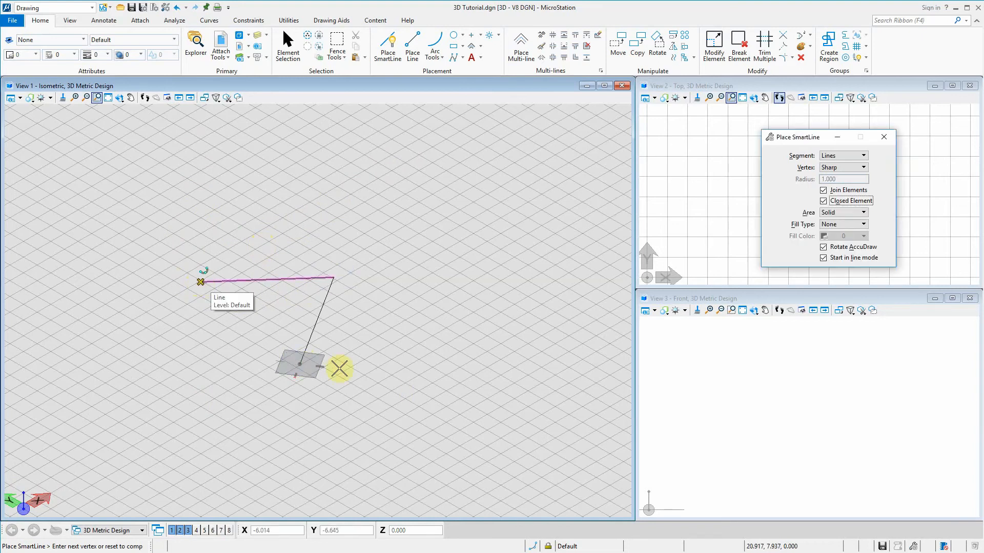
{"action": "left_click", "coordinate": [307, 362]}
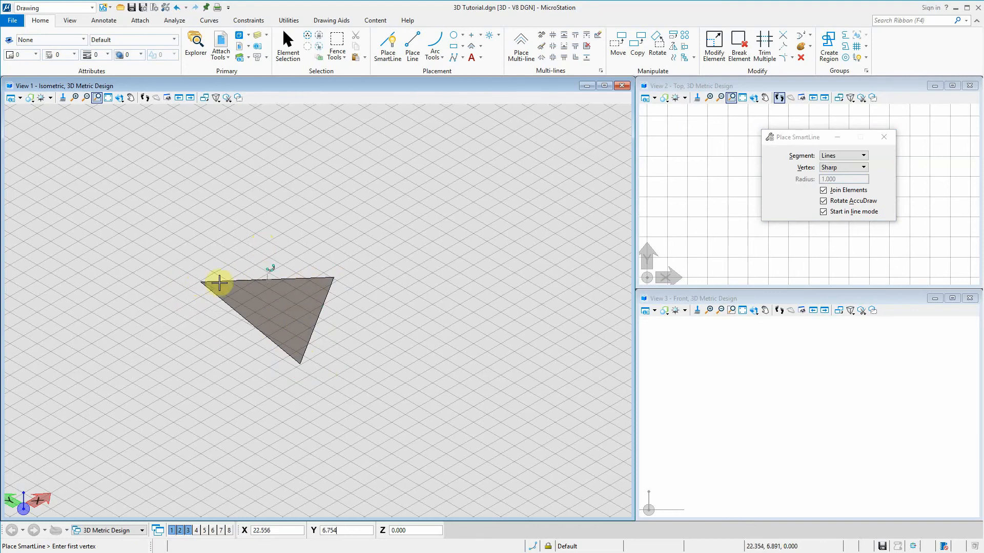
Draw a closed rectangle 5 wide and about 13.6 long from the triangle's lower corner, with AccuDraw aligned to the triangle's right edge
{"action": "left_click", "coordinate": [302, 364]}
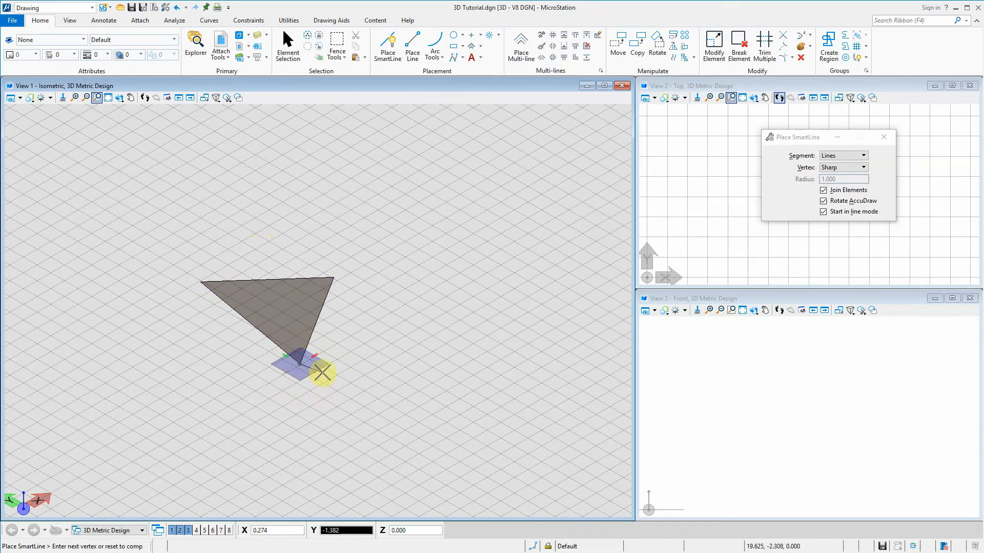
{"action": "key", "text": "r"}
{"action": "key", "text": "e"}
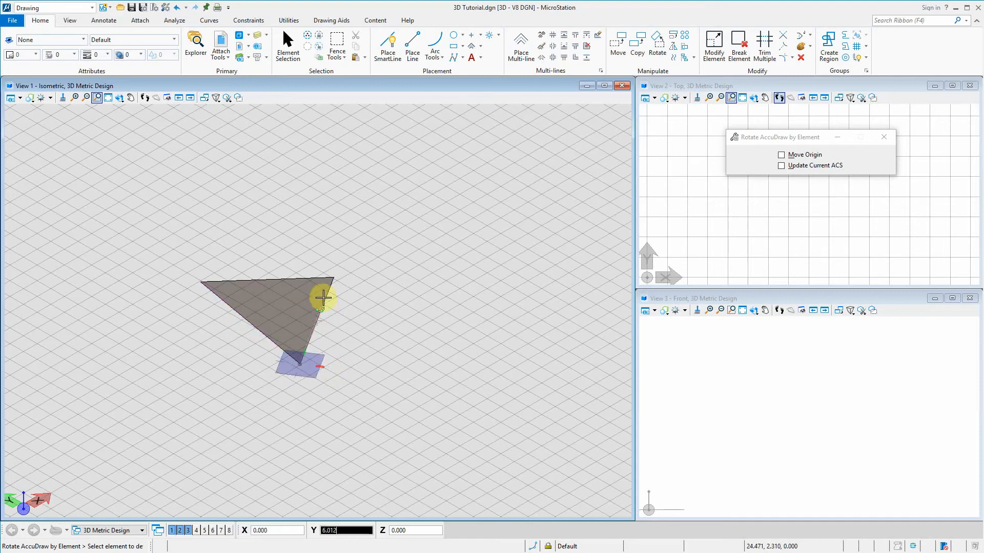
{"action": "left_click", "coordinate": [325, 296]}
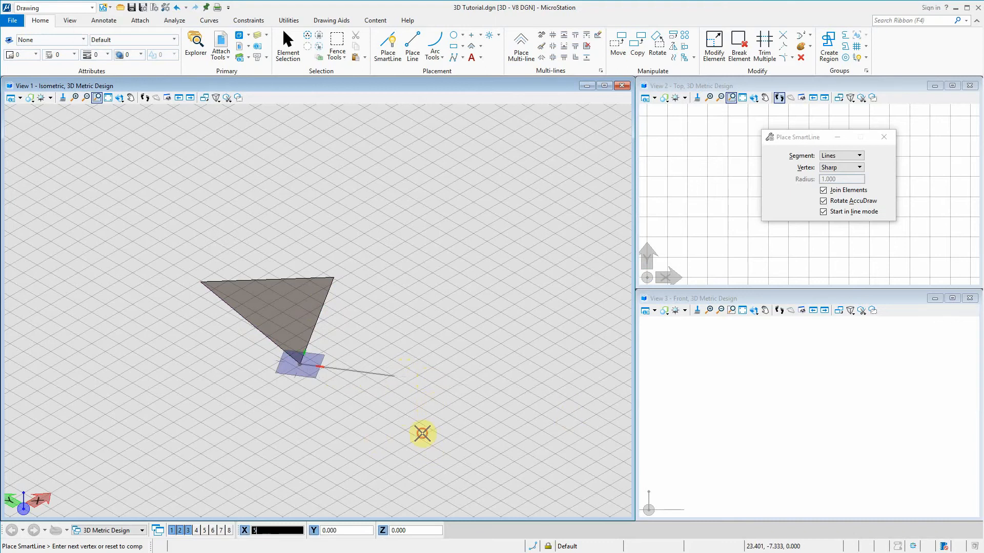
{"action": "left_click", "coordinate": [423, 434]}
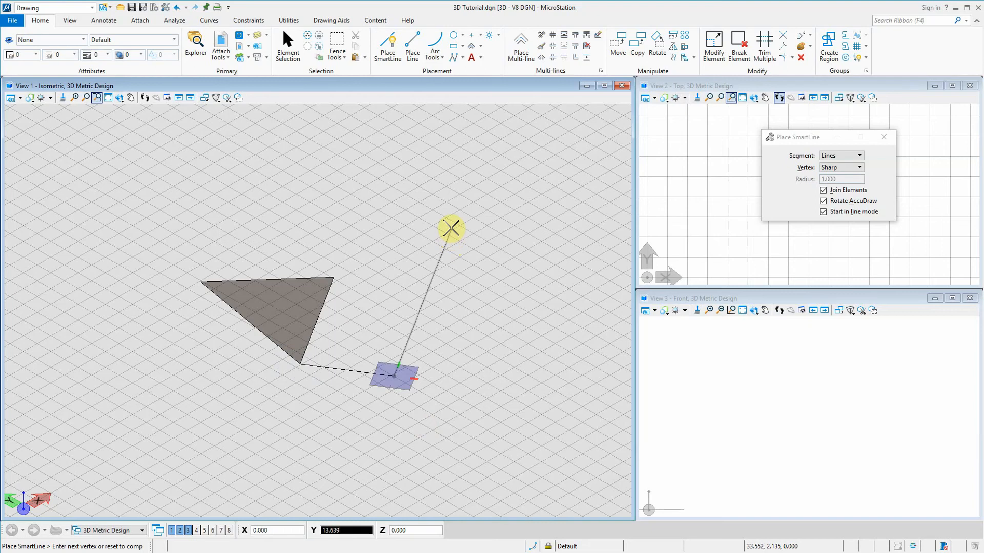
{"action": "left_click", "coordinate": [451, 228]}
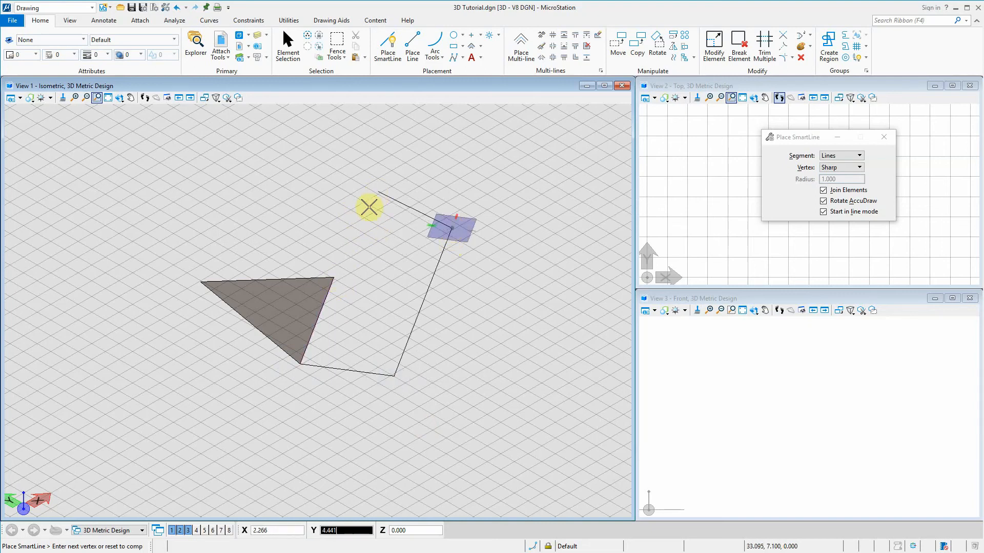
{"action": "key", "text": "Return"}
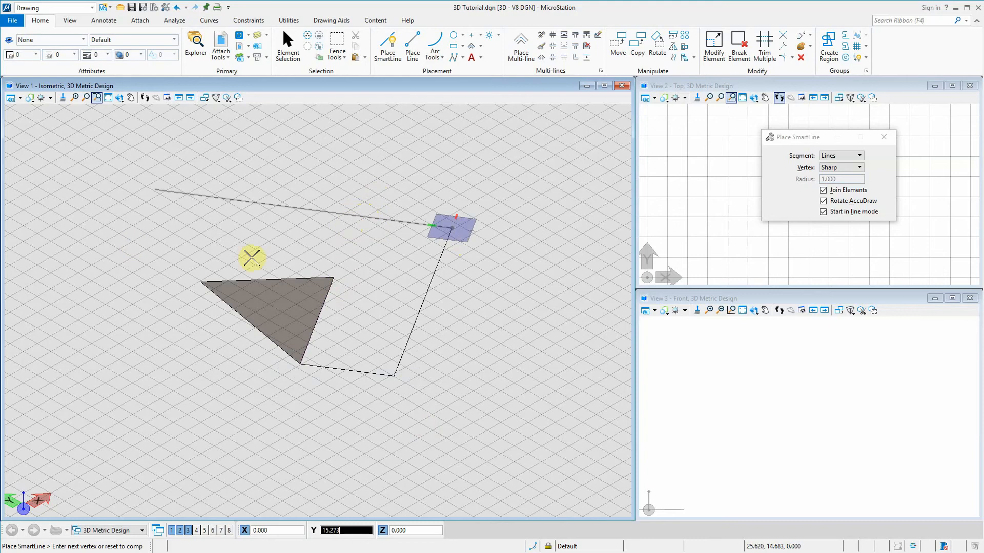
{"action": "left_click", "coordinate": [333, 277]}
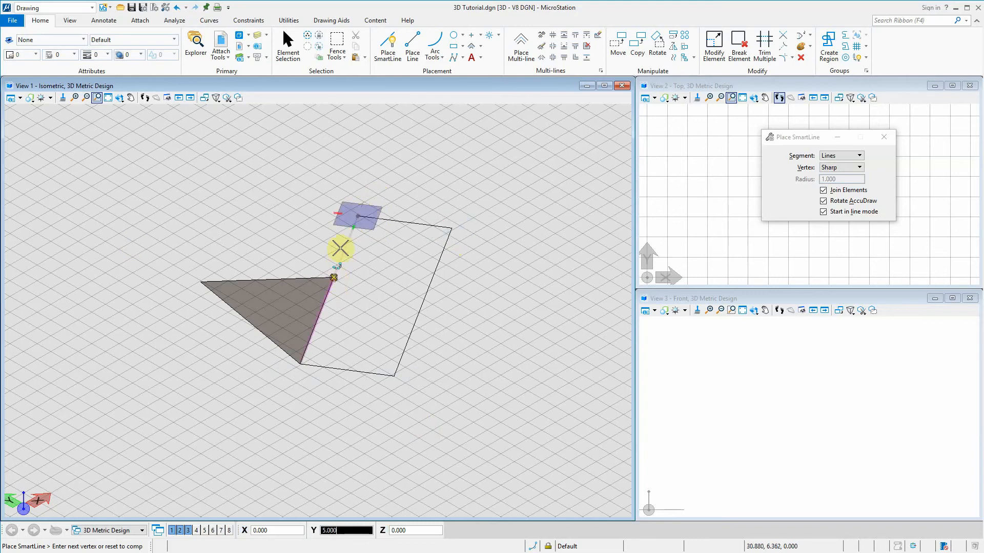
{"action": "left_click", "coordinate": [334, 276]}
{"action": "left_click", "coordinate": [300, 365]}
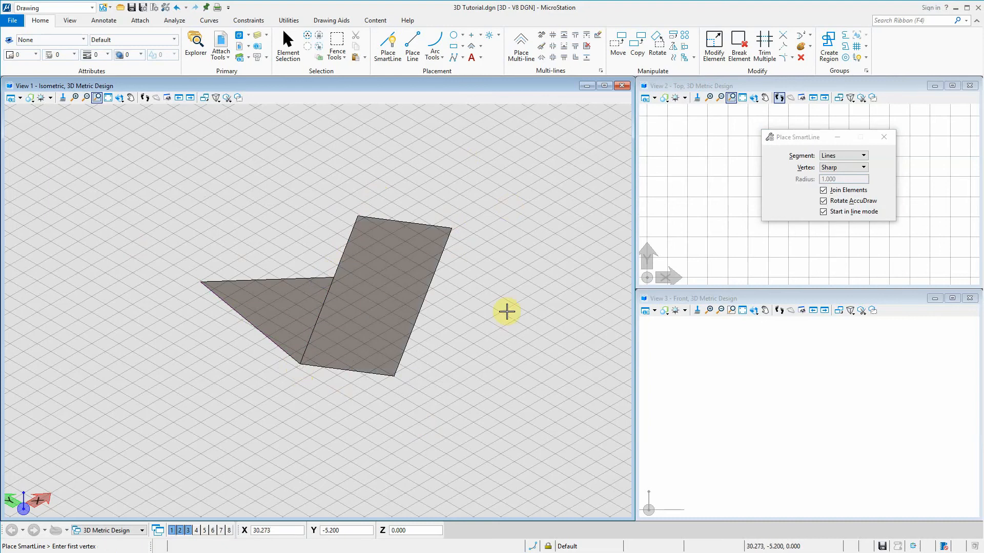
Draw a closed vertical rectangle about 3.7 high on the horizontal rectangle's long right edge, using AccuDraw's front plane and Rotate AccuDraw by Element
{"action": "left_click", "coordinate": [451, 227]}
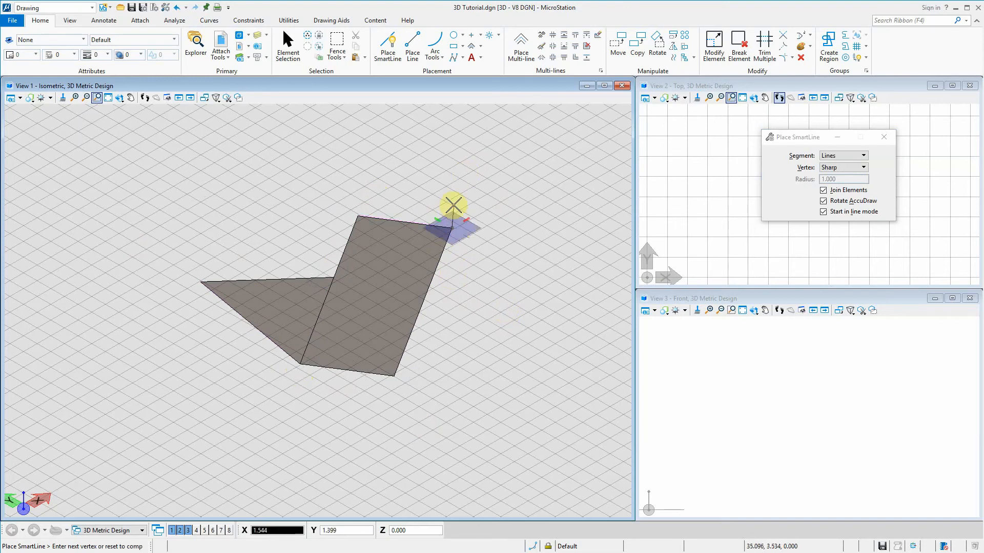
{"action": "key", "text": "f"}
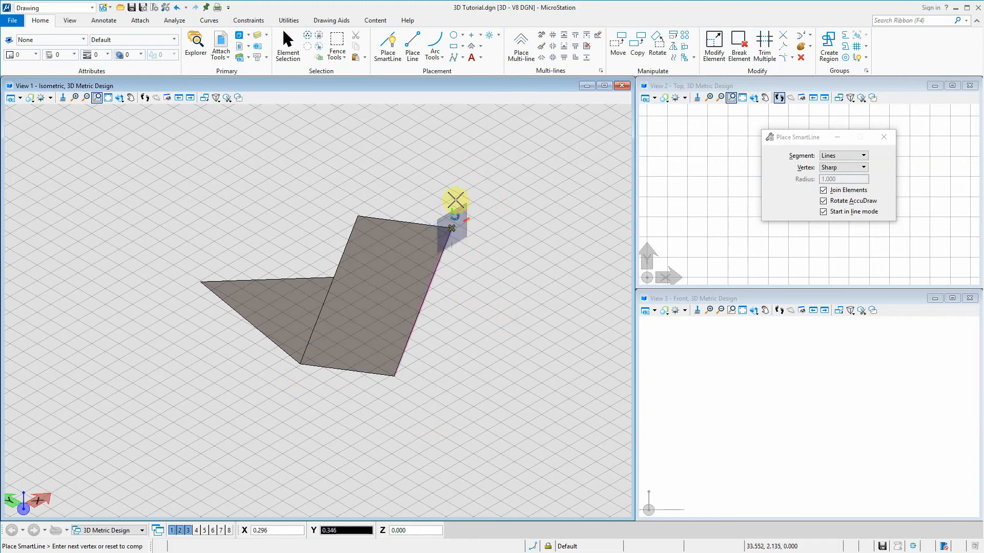
{"action": "left_click", "coordinate": [453, 168]}
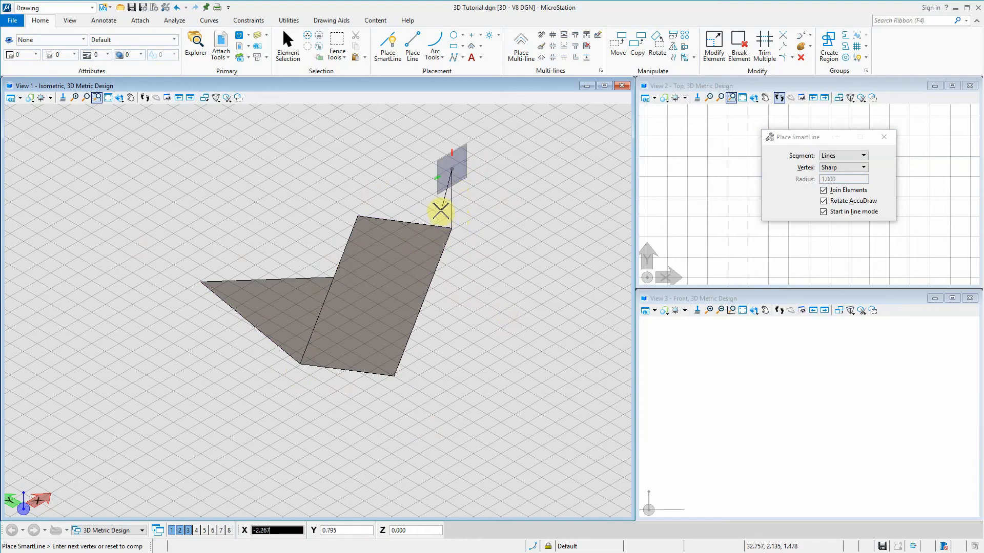
{"action": "key", "text": "r"}
{"action": "key", "text": "e"}
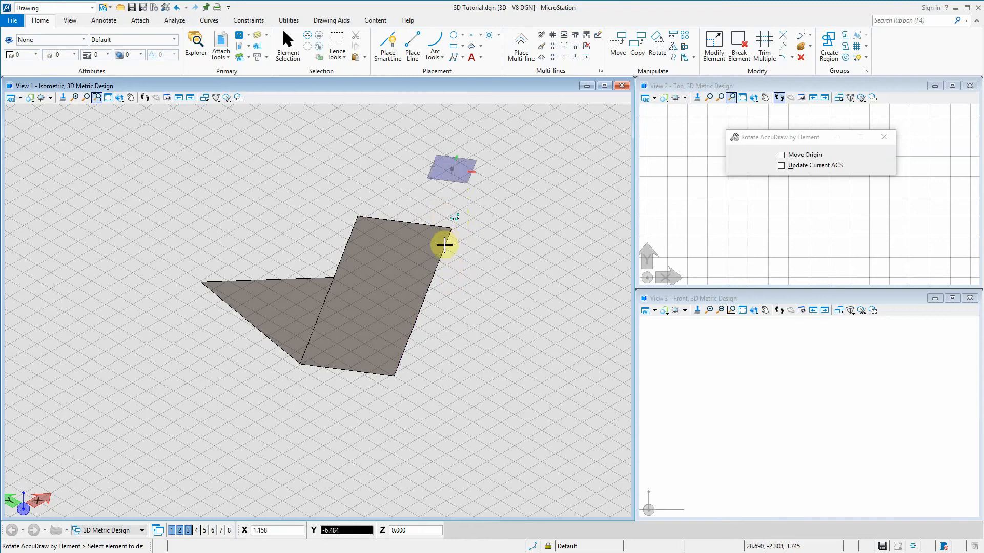
{"action": "left_click", "coordinate": [443, 248]}
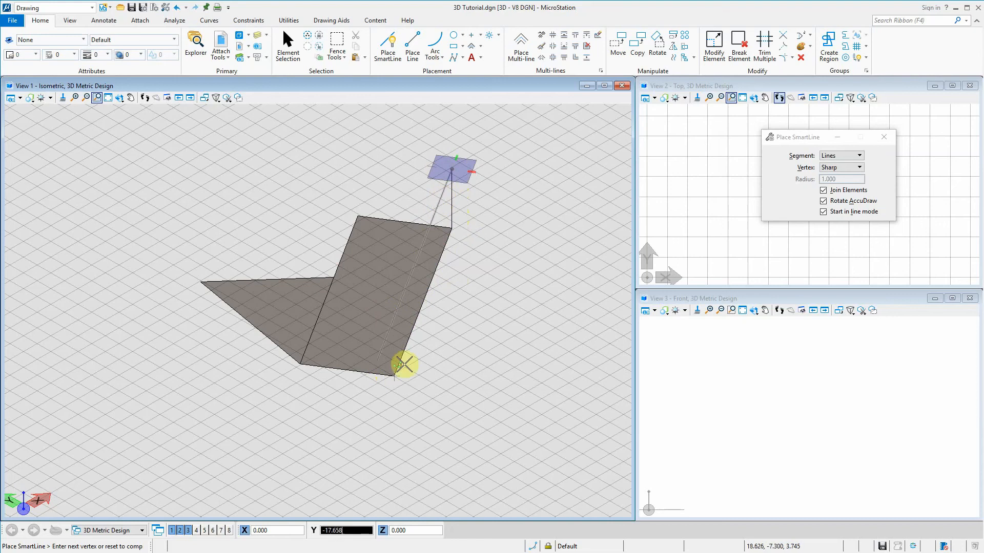
{"action": "left_click", "coordinate": [392, 378]}
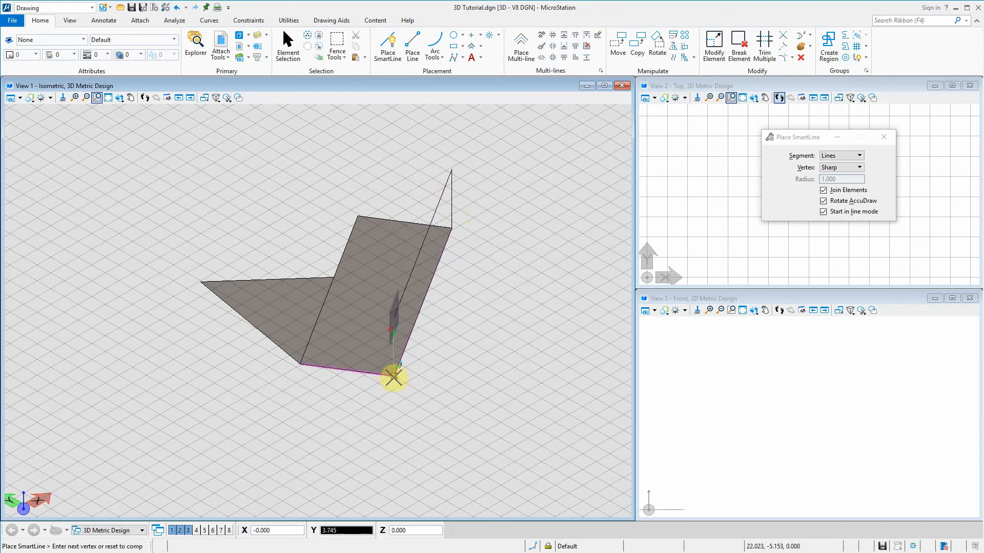
{"action": "left_click", "coordinate": [393, 378]}
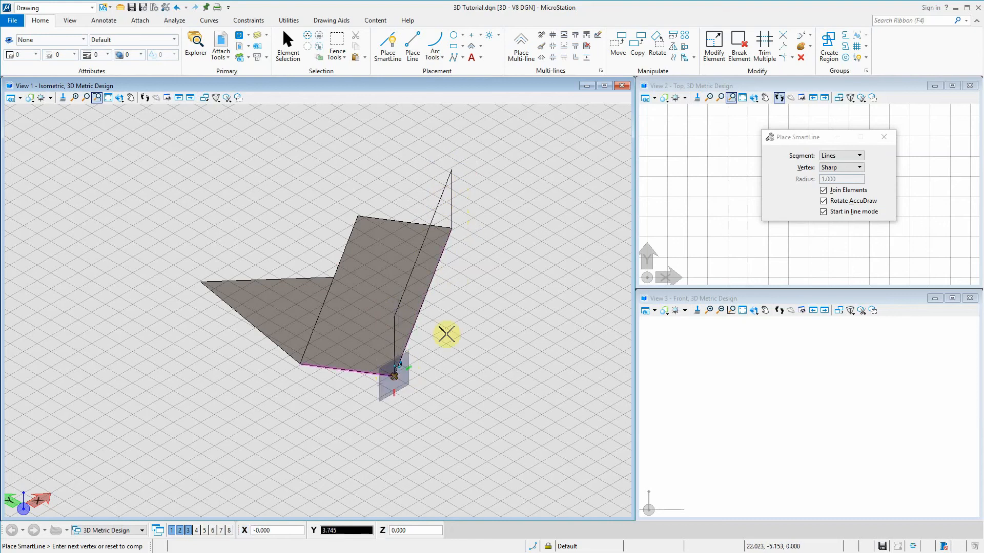
{"action": "left_click", "coordinate": [451, 228]}
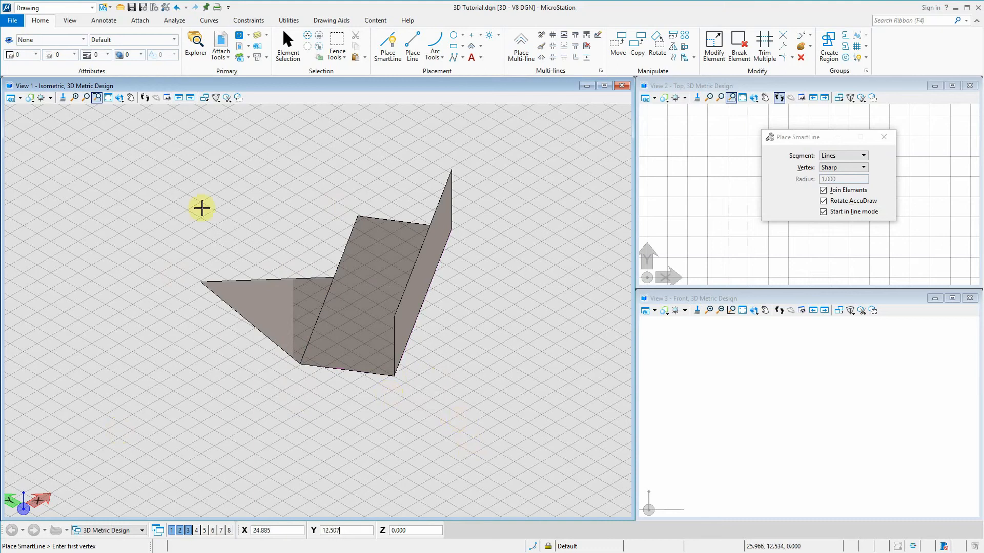
Try AccuDraw's top and front planes and its polar and rectangular modes on a SmartLine from the horizontal rectangle's upper-left corner
{"action": "left_click", "coordinate": [354, 216]}
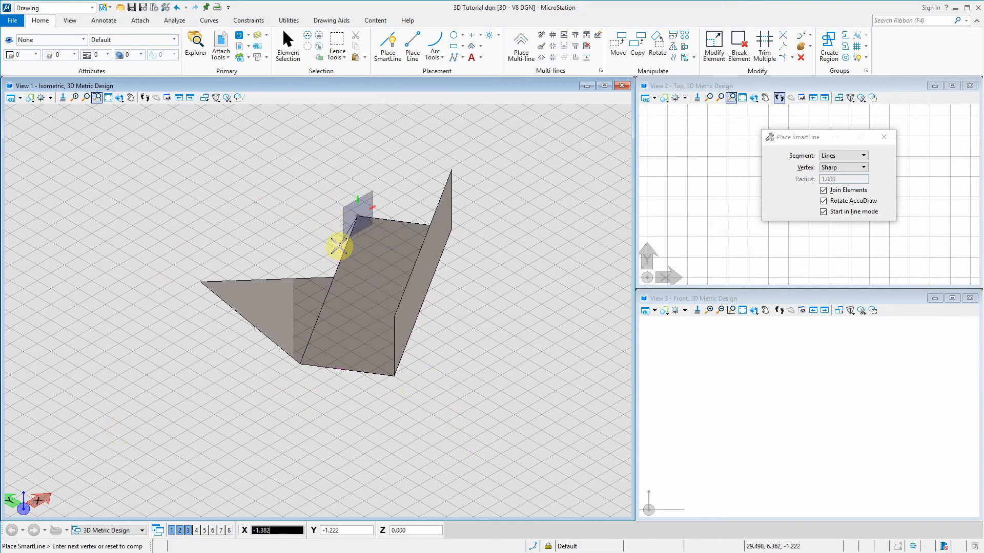
{"action": "key", "text": "t"}
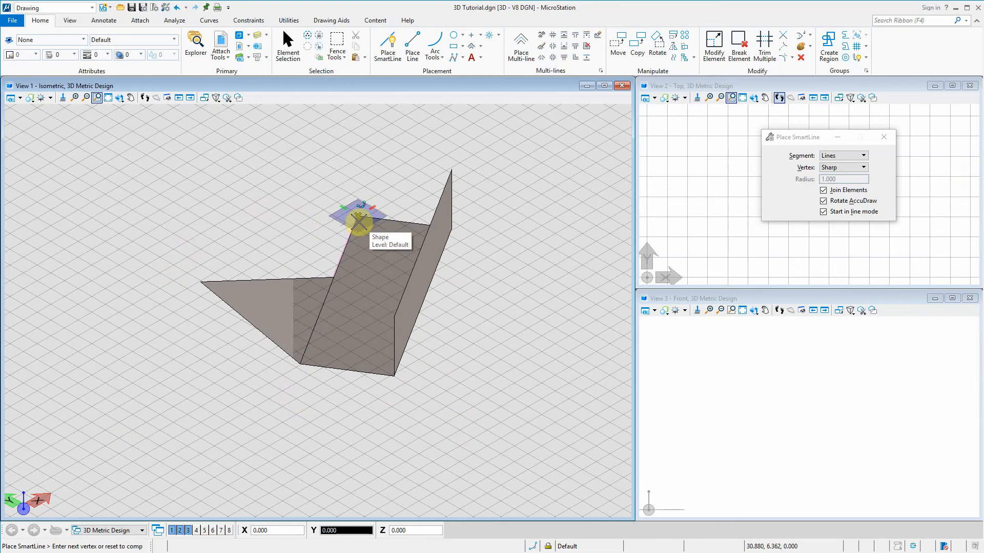
{"action": "key", "text": "f"}
{"action": "key", "text": "a"}
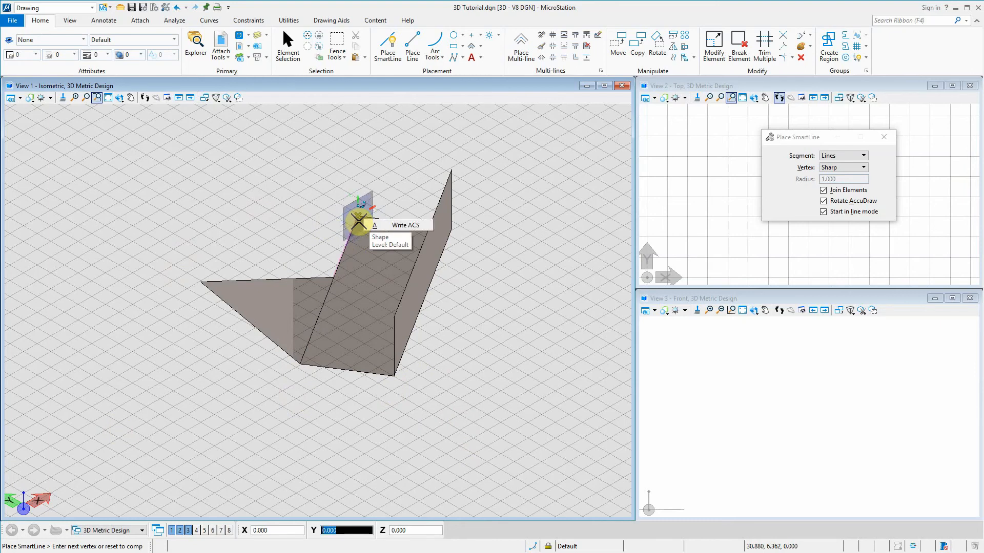
{"action": "left_click", "coordinate": [313, 189]}
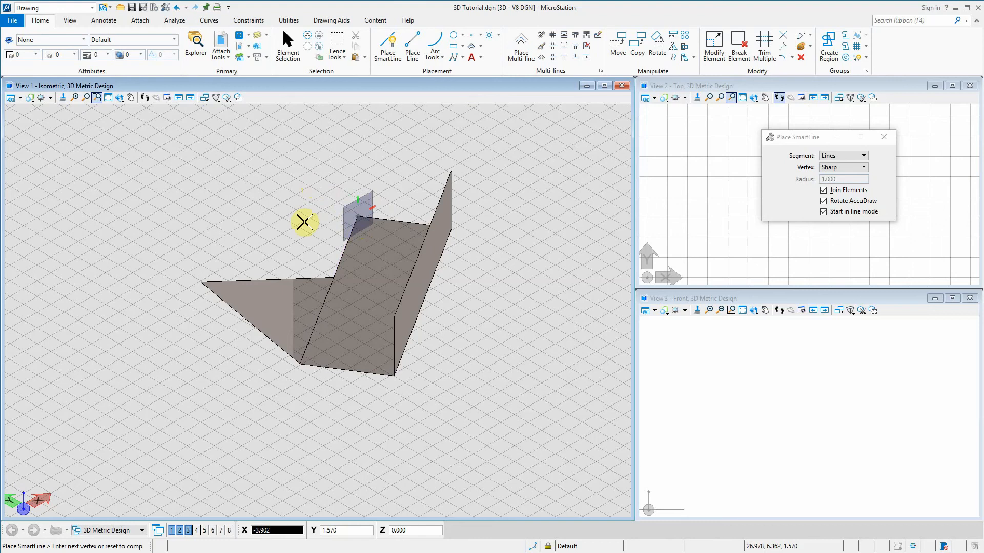
{"action": "key", "text": "space"}
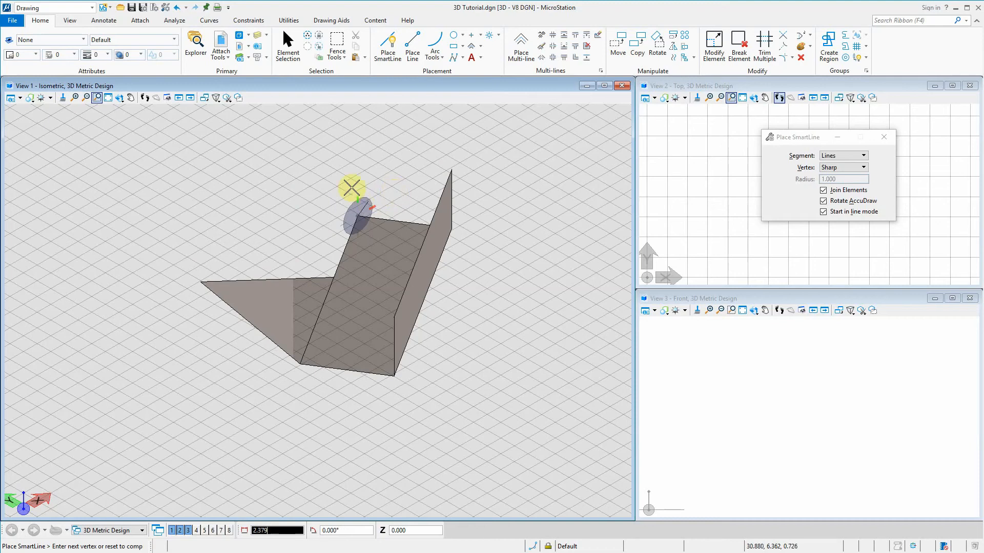
{"action": "key", "text": "space"}
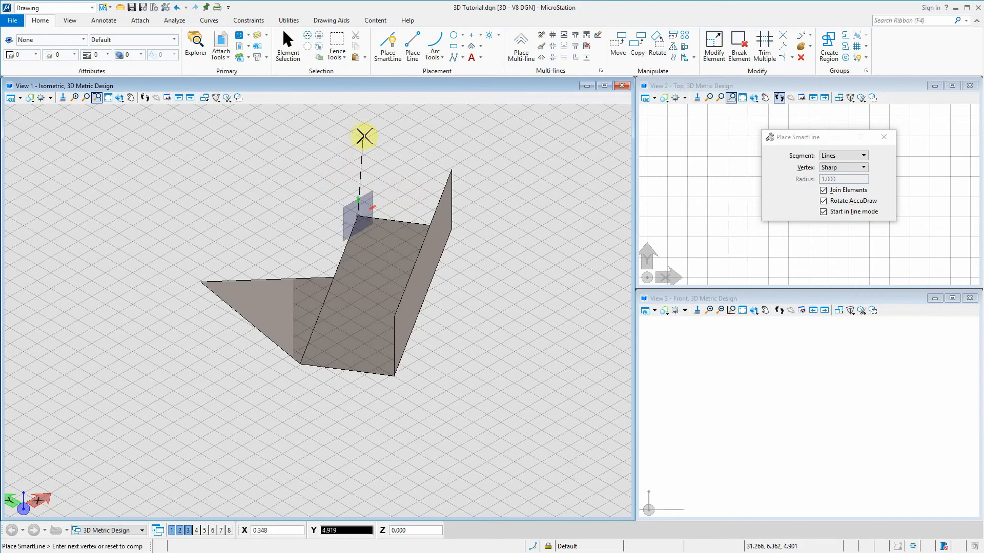
{"action": "right_click", "coordinate": [407, 177]}
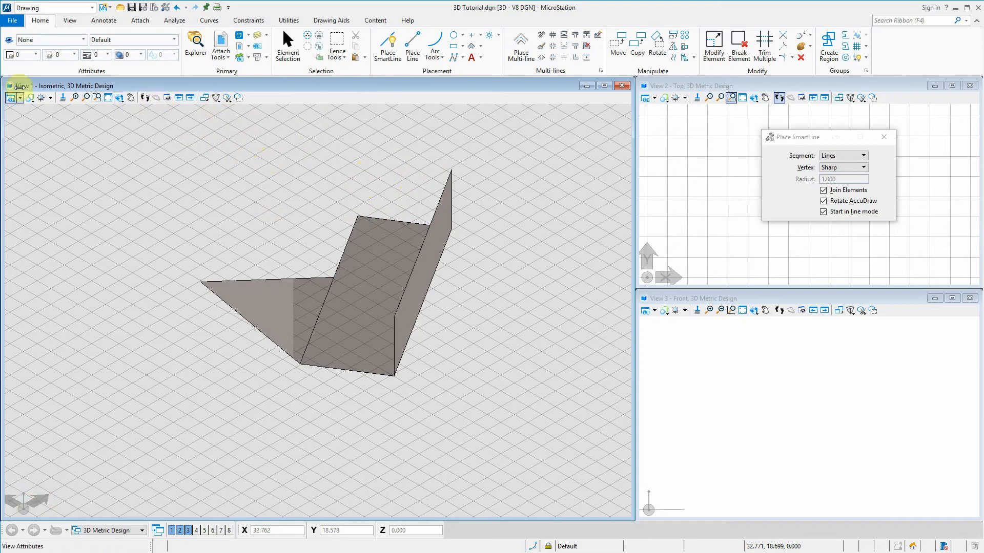
Rotate View 1 dynamically about its centre and about the far corner shared by the two rectangles
{"action": "left_click", "coordinate": [120, 99]}
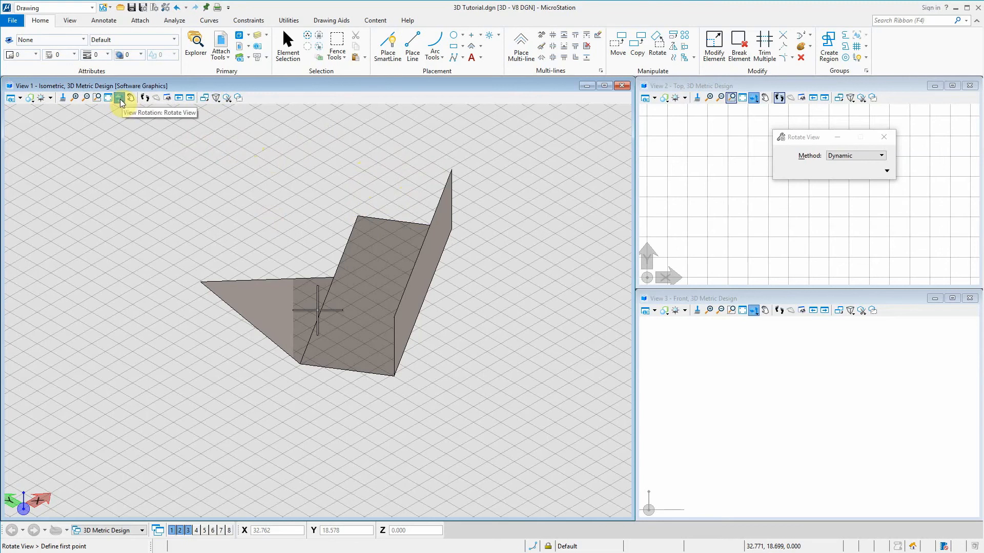
{"action": "left_click", "coordinate": [121, 100]}
{"action": "left_click", "coordinate": [119, 99]}
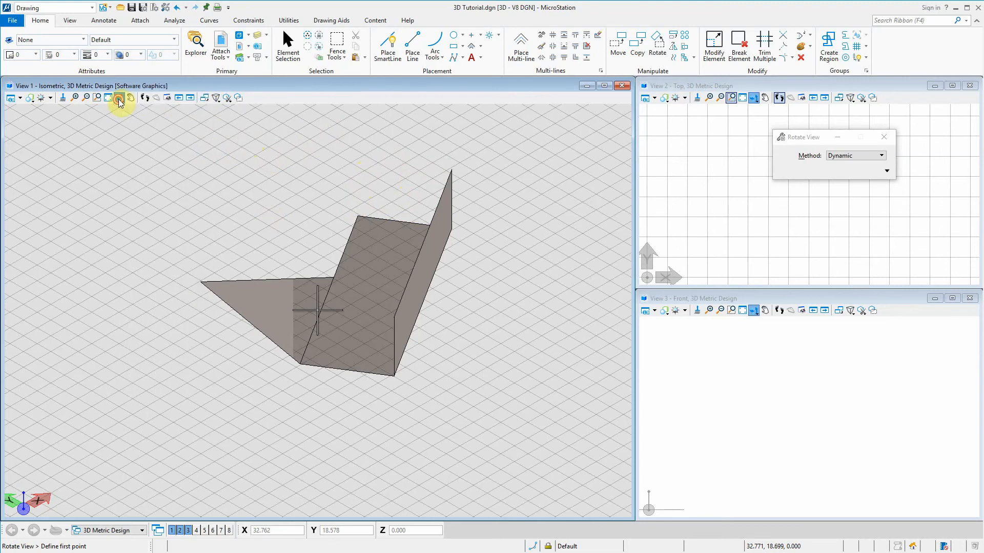
{"action": "left_click", "coordinate": [362, 225]}
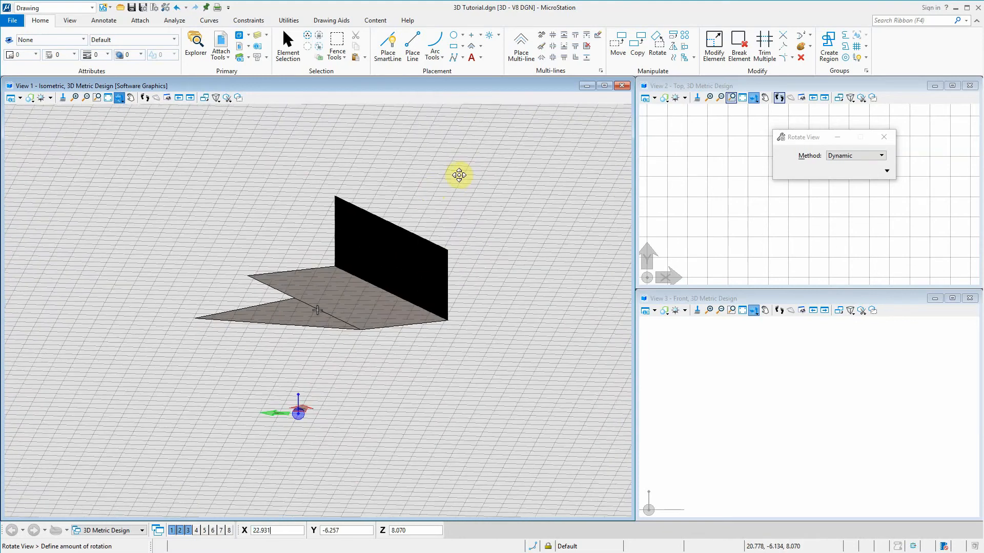
{"action": "left_click", "coordinate": [414, 198]}
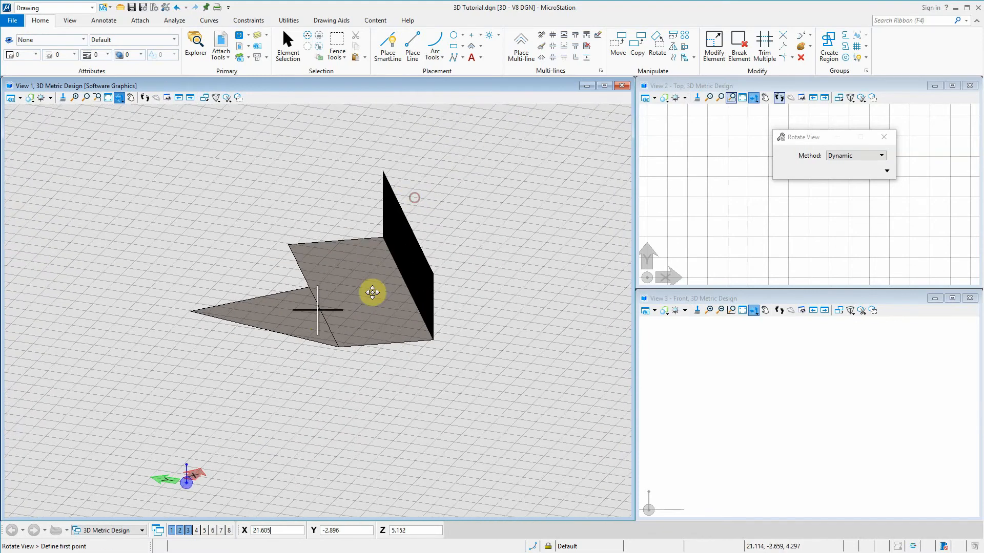
{"action": "left_click", "coordinate": [375, 240]}
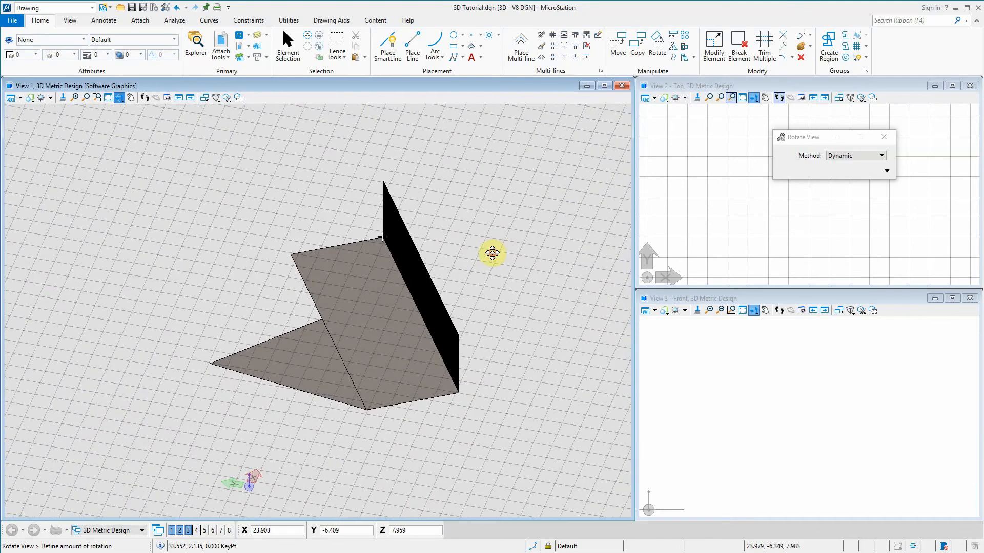
{"action": "left_click", "coordinate": [492, 253]}
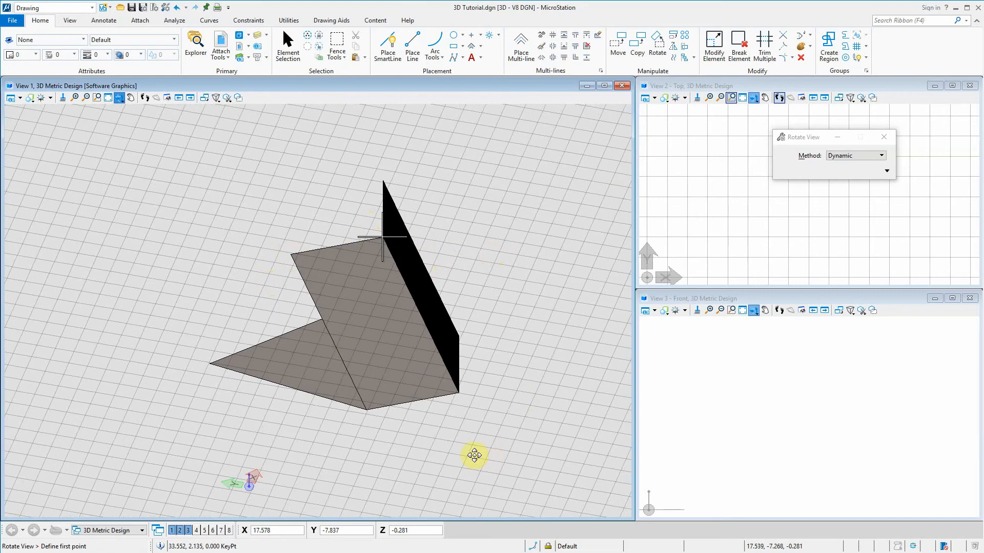
{"action": "right_click", "coordinate": [368, 409]}
{"action": "right_click", "coordinate": [368, 409]}
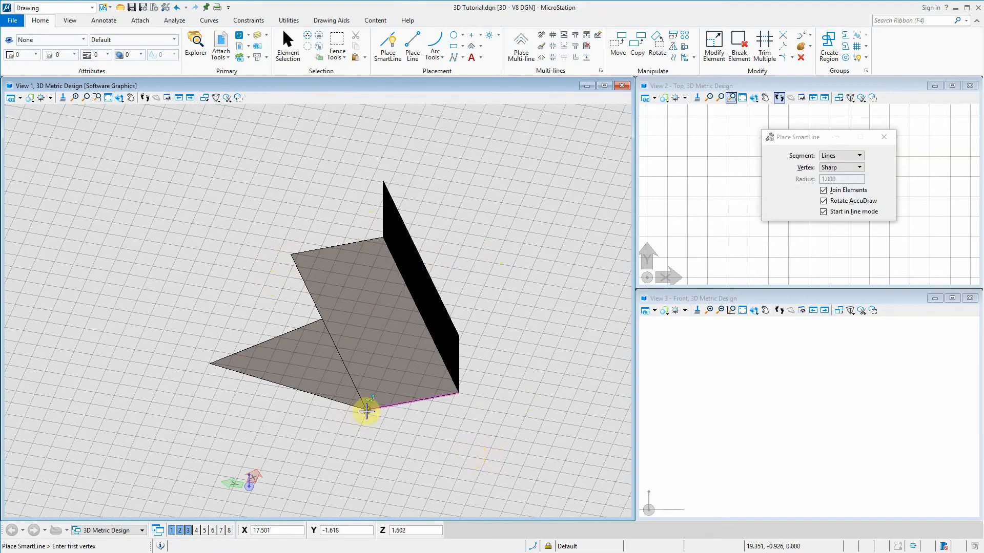
{"action": "right_click", "coordinate": [384, 405]}
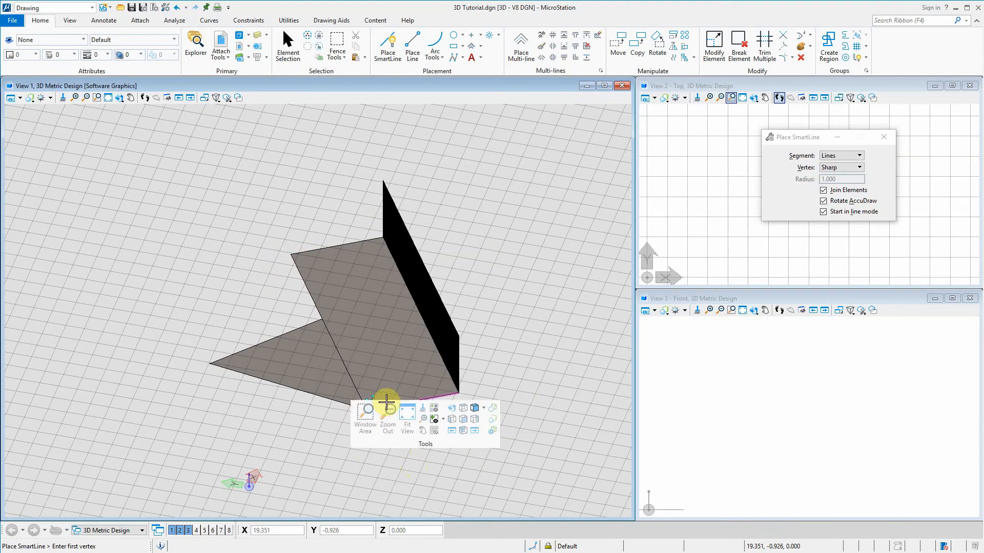
{"action": "left_click", "coordinate": [270, 441]}
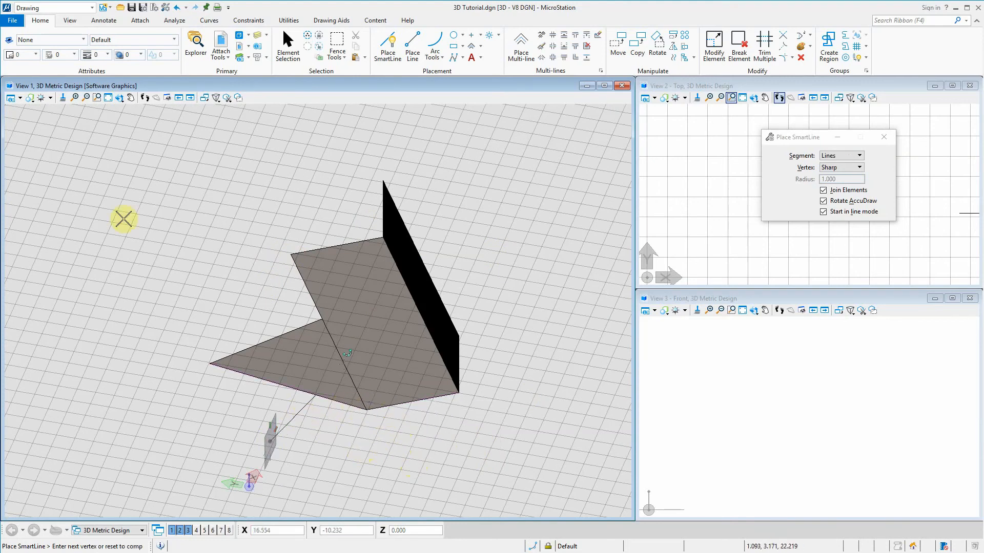
{"action": "left_click", "coordinate": [283, 48]}
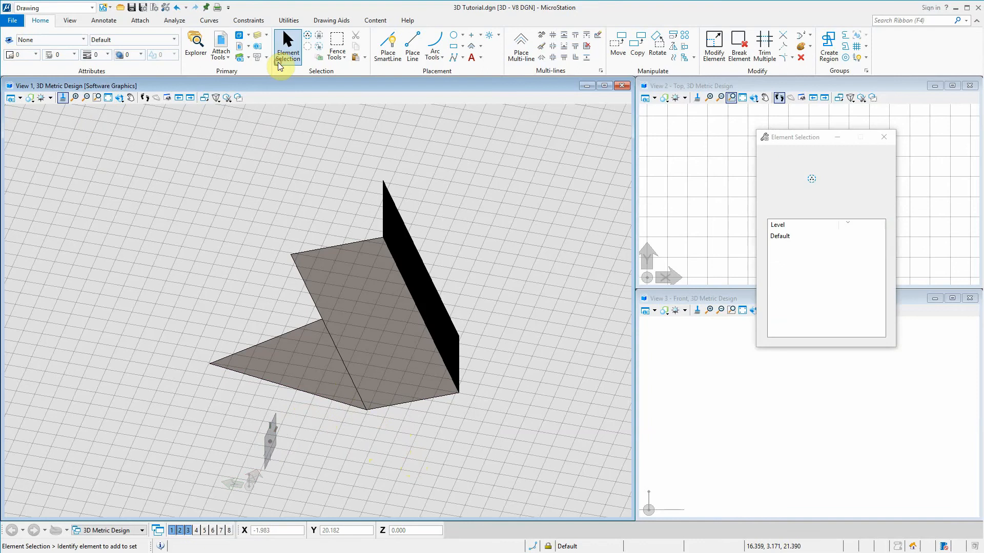
{"action": "left_click", "coordinate": [292, 260]}
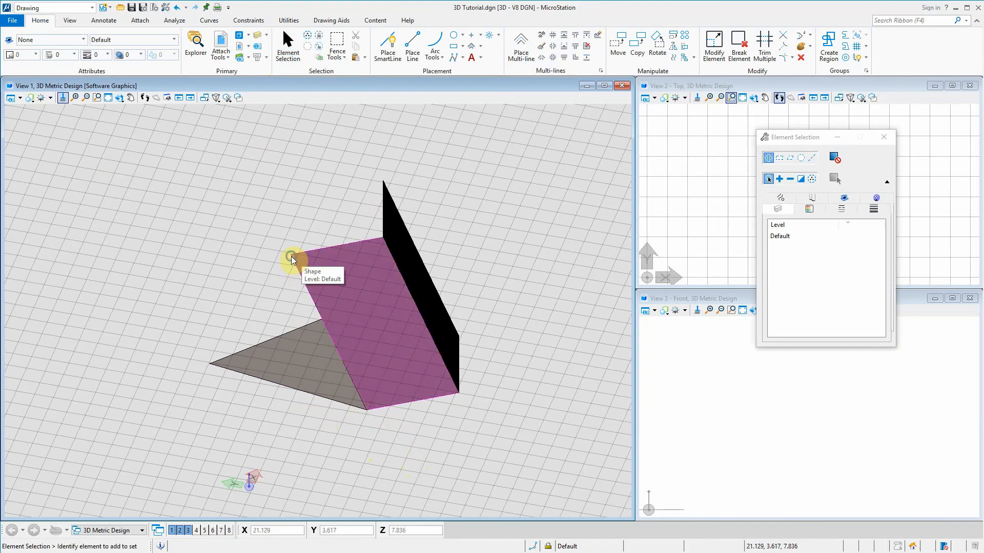
{"action": "right_click", "coordinate": [291, 257], "text": "shift"}
{"action": "left_click", "coordinate": [303, 178]}
{"action": "left_click", "coordinate": [293, 254]}
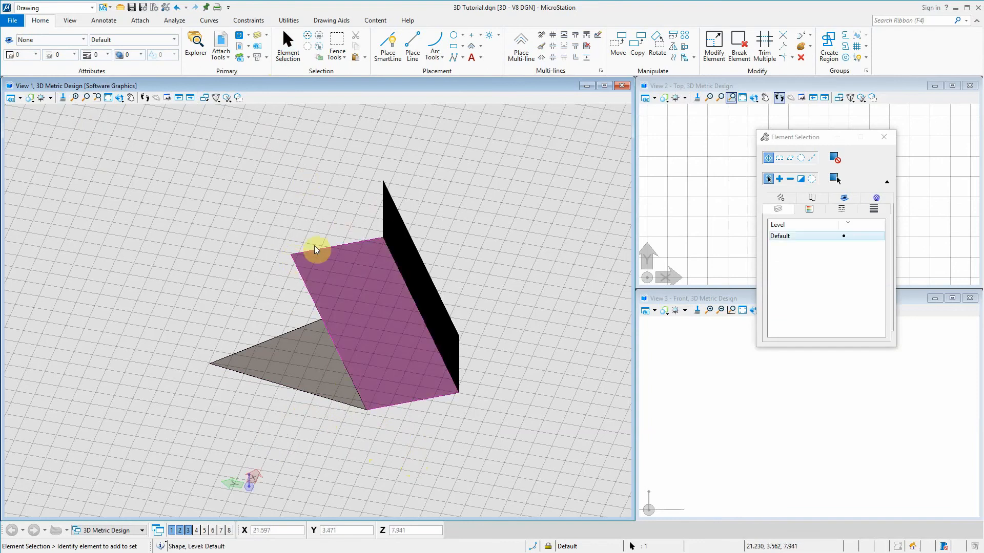
{"action": "left_click", "coordinate": [332, 219]}
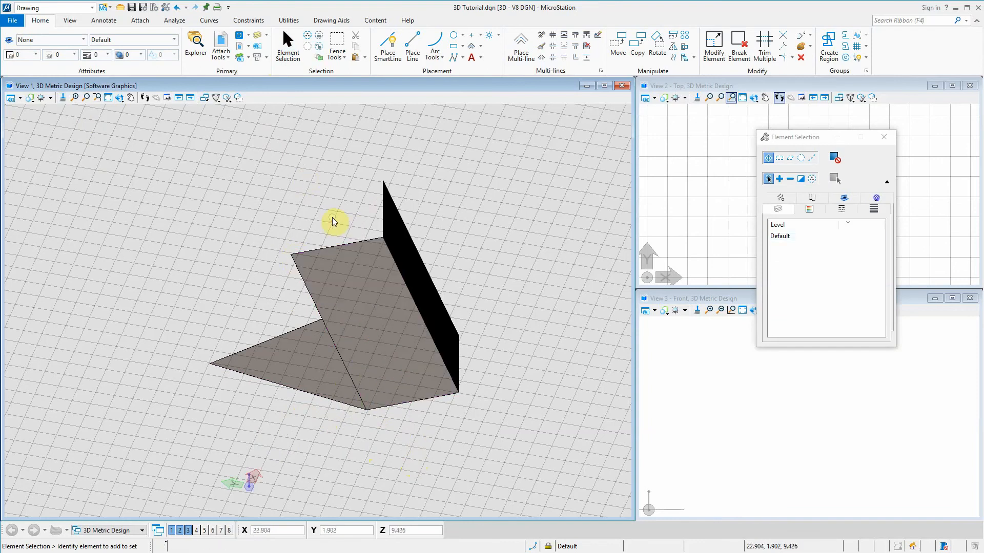
Orbit View 1 dynamically about the horizontal rectangle's upper-left corner to inspect the shapes from above and below
{"action": "middle_click_drag", "start_coordinate": [292, 258], "coordinate": [309, 221], "text": "shift"}
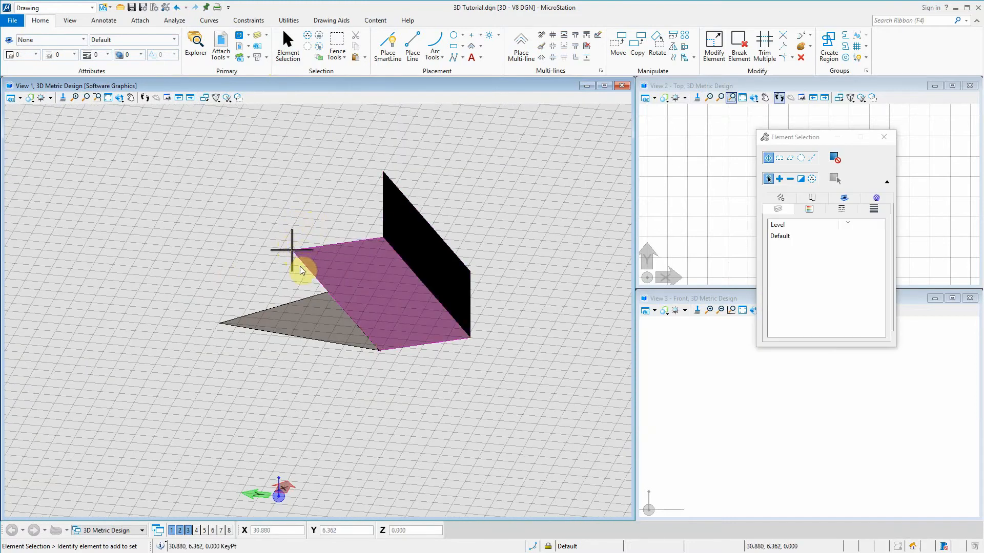
{"action": "left_click", "coordinate": [120, 97]}
{"action": "left_click", "coordinate": [331, 282]}
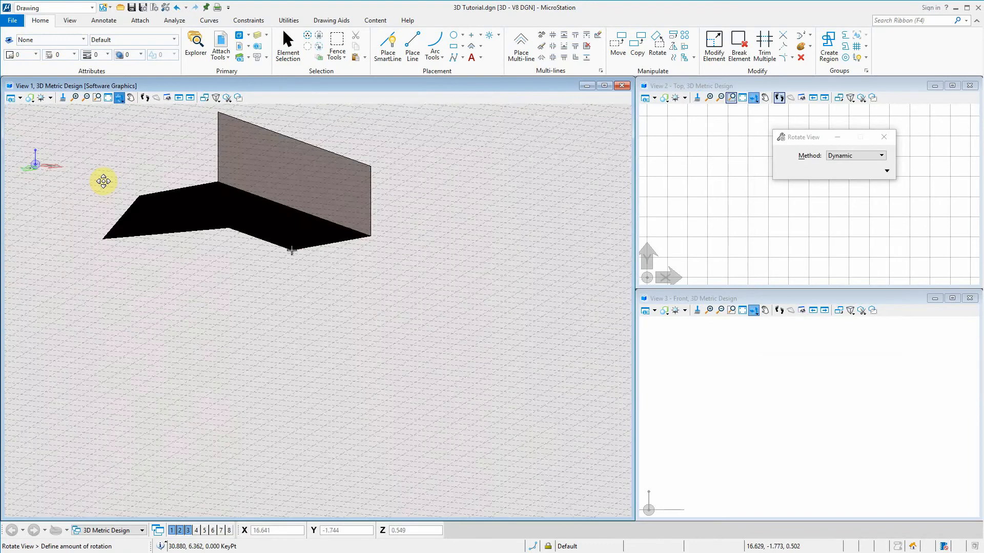
{"action": "left_click", "coordinate": [247, 276]}
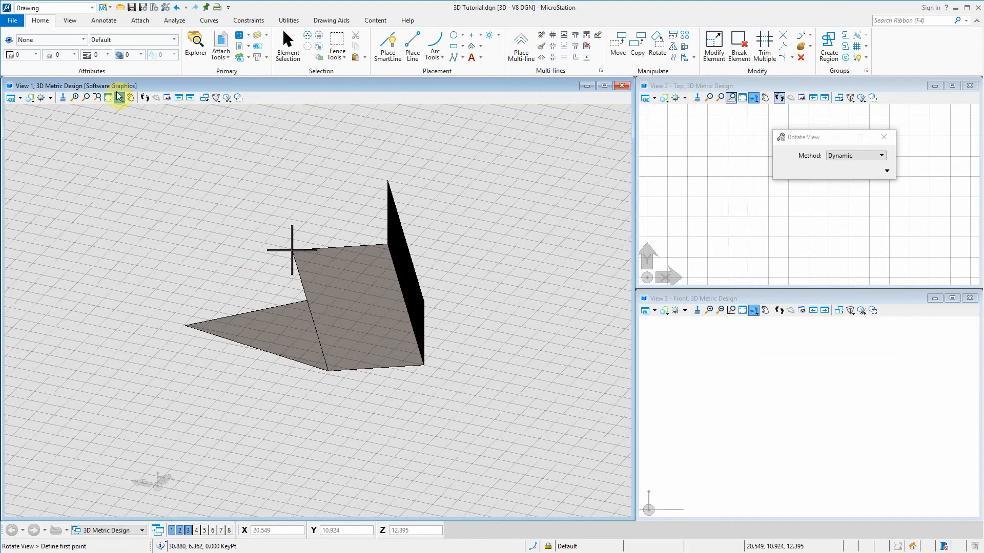
Open the View Rotation tools as a floating toolbox and place it clear of the shapes in View 1
{"action": "left_click", "coordinate": [119, 98]}
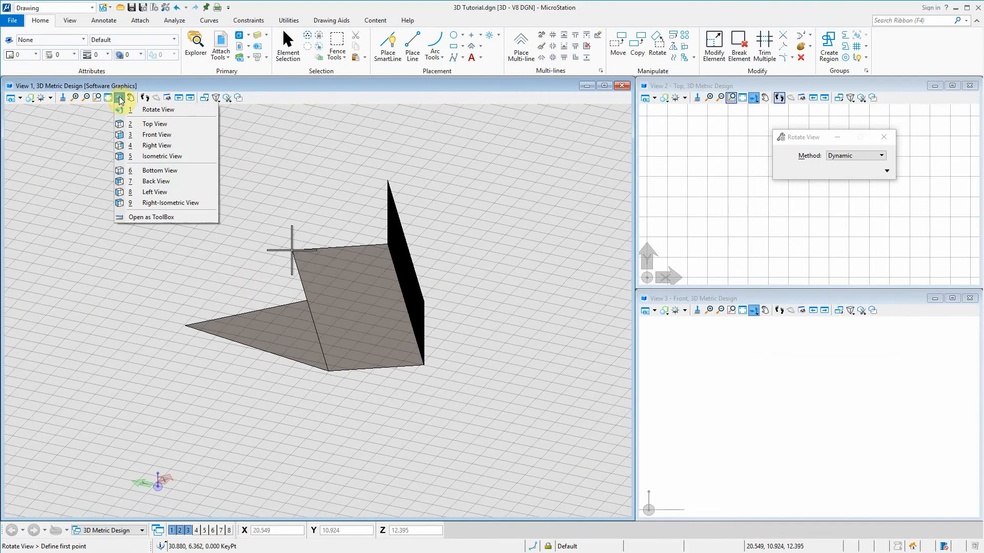
{"action": "left_click", "coordinate": [173, 225]}
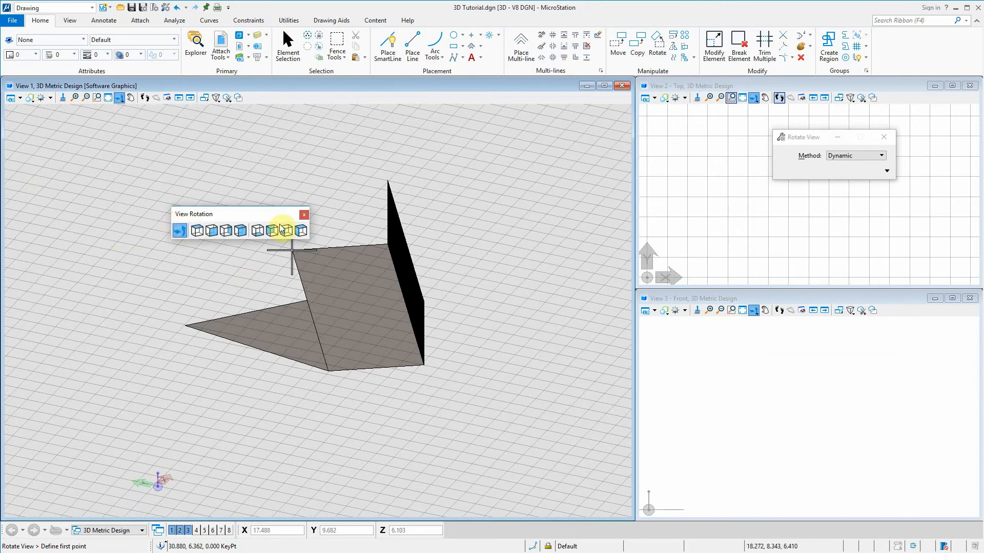
{"action": "left_click_drag", "start_coordinate": [264, 213], "coordinate": [572, 124]}
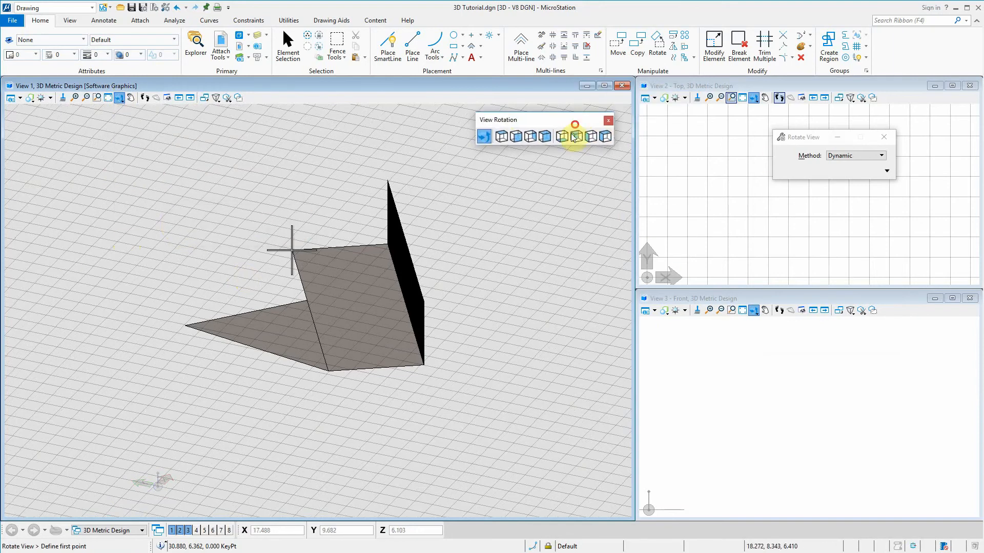
Switch View 1 through the standard top, front, right, isometric and right isometric orientations
{"action": "left_click", "coordinate": [503, 137]}
{"action": "left_click", "coordinate": [516, 136]}
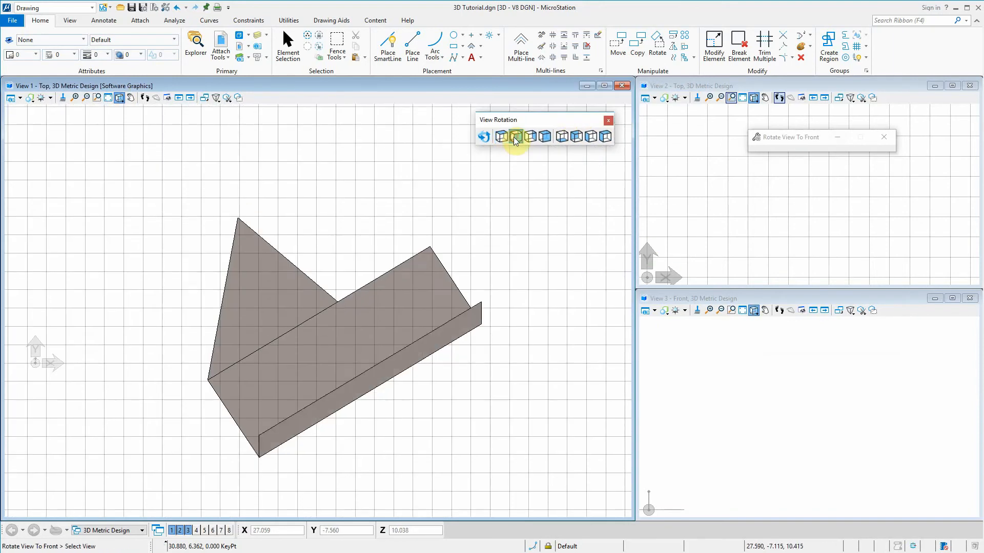
{"action": "left_click", "coordinate": [530, 137]}
{"action": "left_click", "coordinate": [545, 136]}
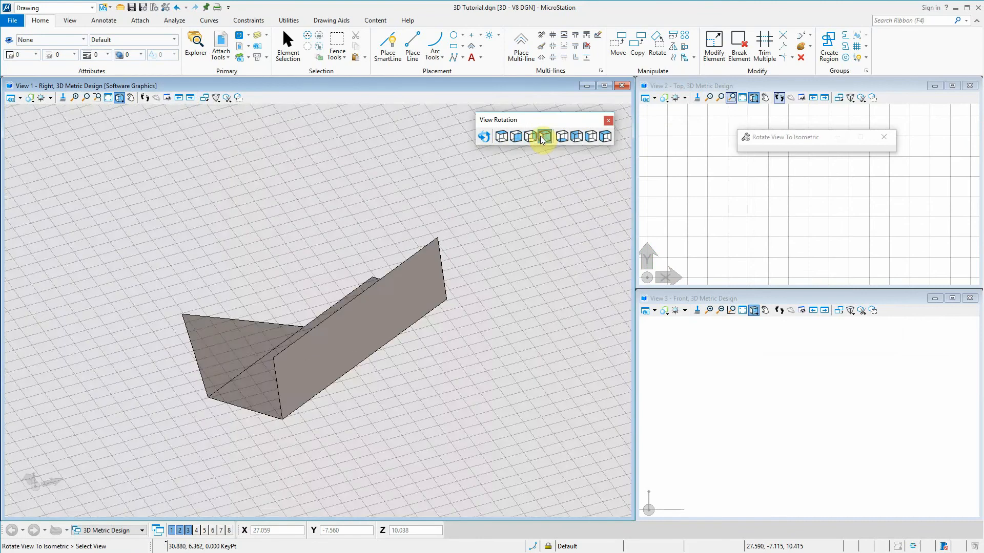
{"action": "left_click", "coordinate": [605, 137]}
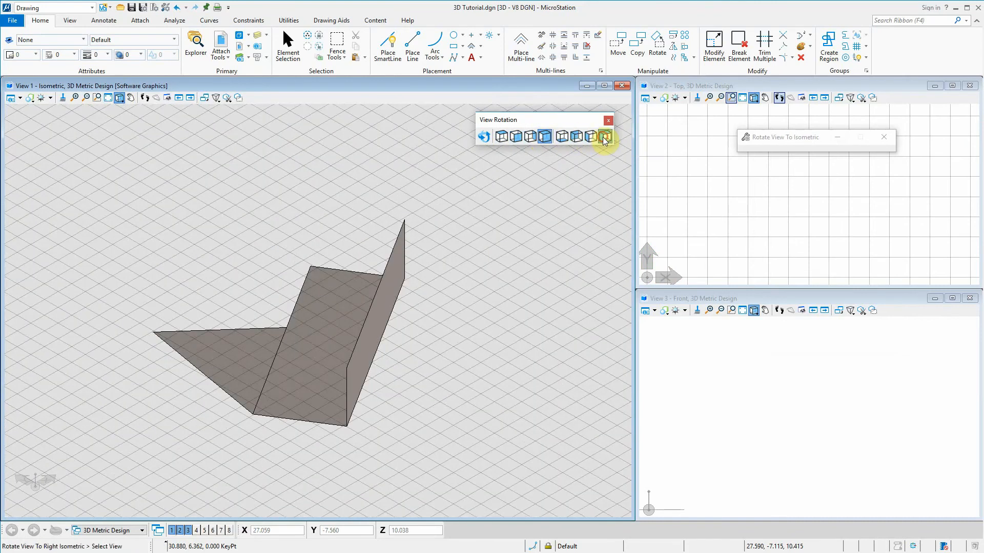
Show View 1 from the bottom, back and left, and return it through the top orientation to isometric
{"action": "left_click", "coordinate": [562, 139]}
{"action": "left_click", "coordinate": [574, 138]}
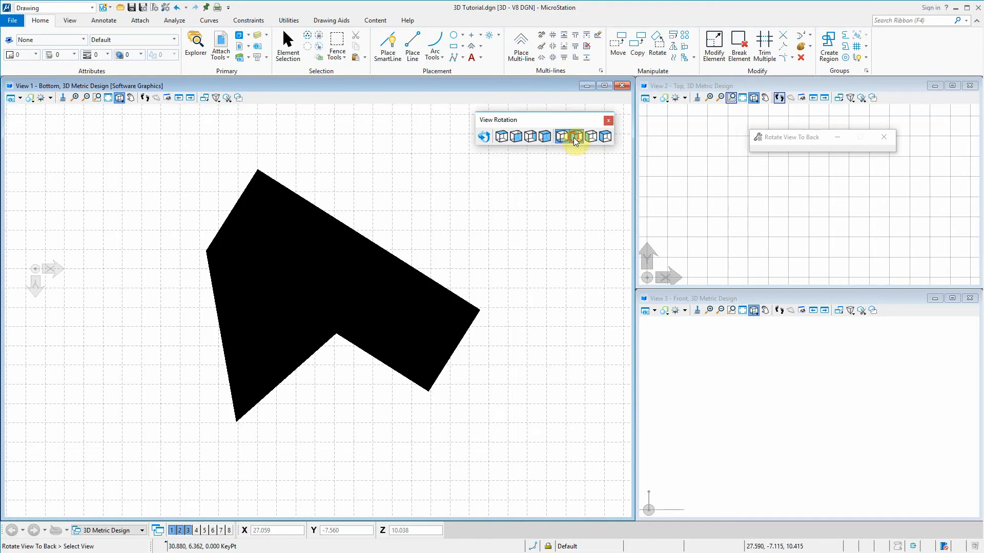
{"action": "left_click", "coordinate": [590, 137]}
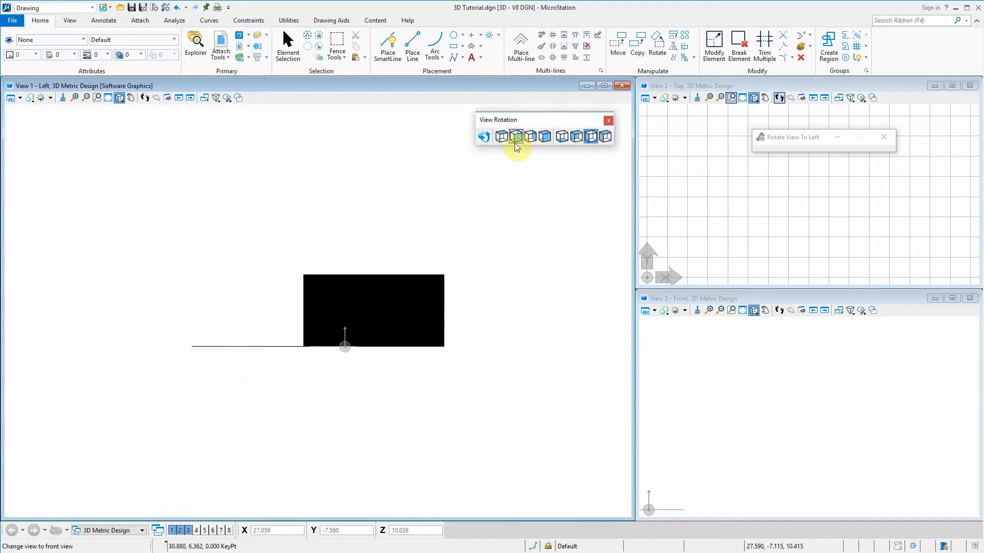
{"action": "left_click", "coordinate": [502, 137]}
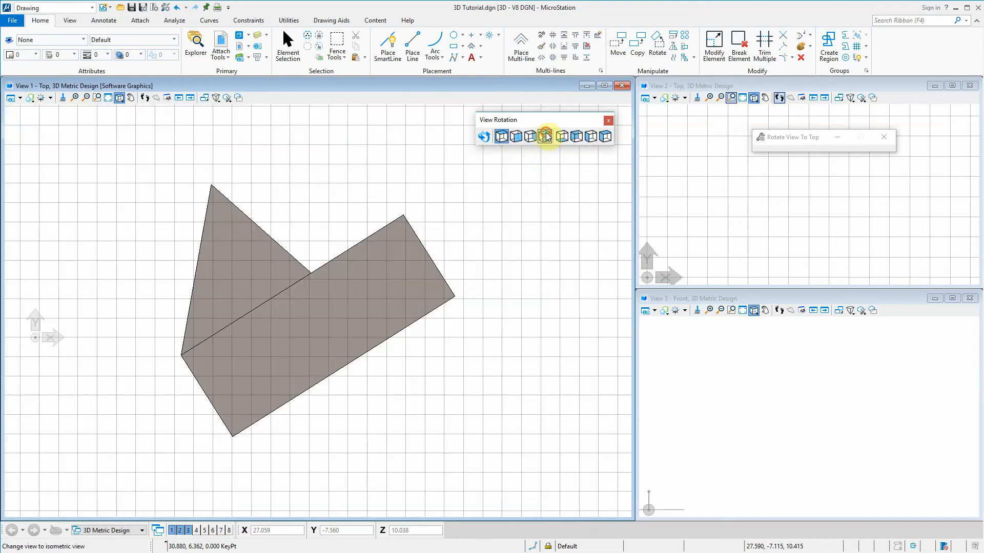
{"action": "left_click", "coordinate": [547, 136]}
Rotate View 1 dynamically about the horizontal rectangle's upper-left corner and exit the rotation
{"action": "left_click", "coordinate": [484, 136]}
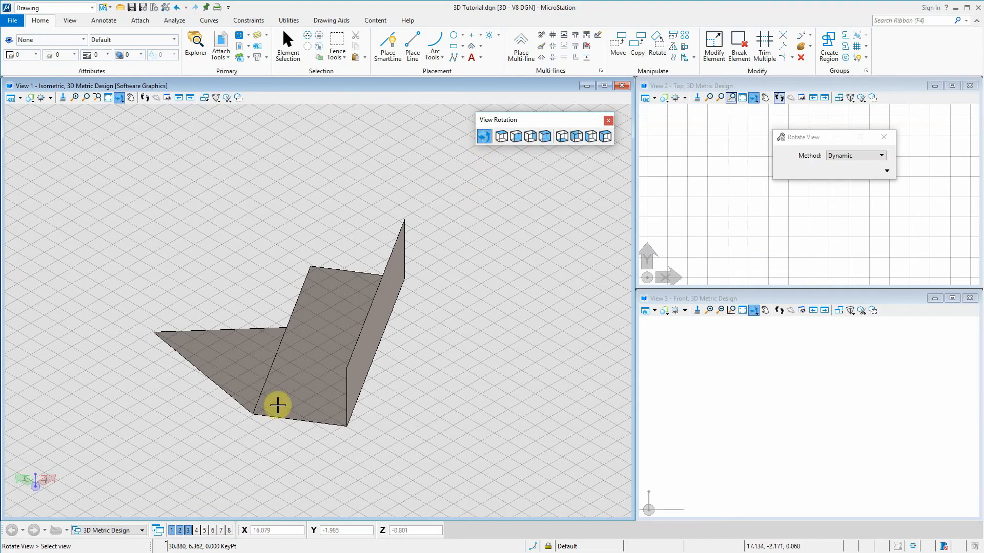
{"action": "left_click", "coordinate": [310, 266]}
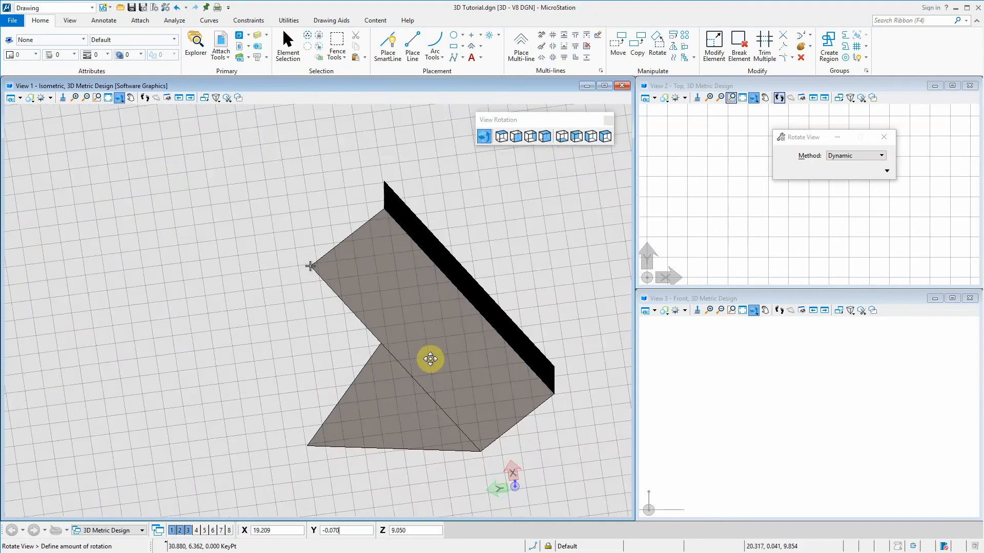
{"action": "left_click", "coordinate": [506, 382]}
{"action": "left_click", "coordinate": [494, 339]}
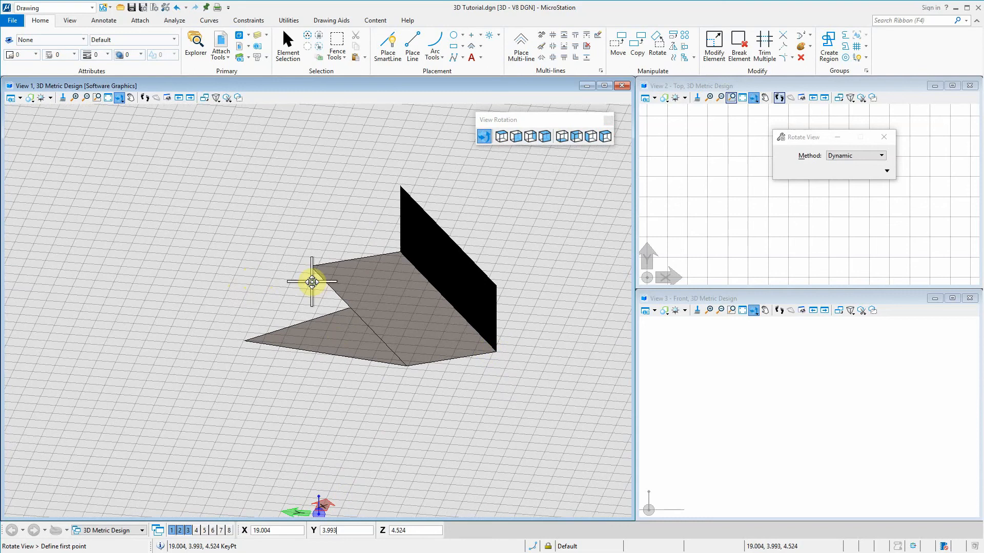
{"action": "right_click", "coordinate": [313, 283]}
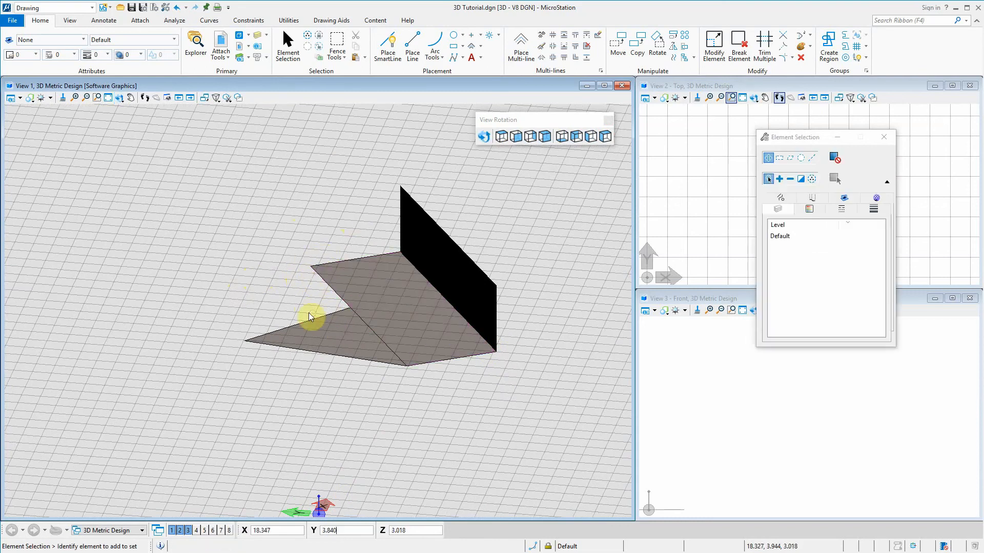
Rotate View 1 dynamically about its default centre point several times to see the shapes from different sides
{"action": "left_click", "coordinate": [483, 136]}
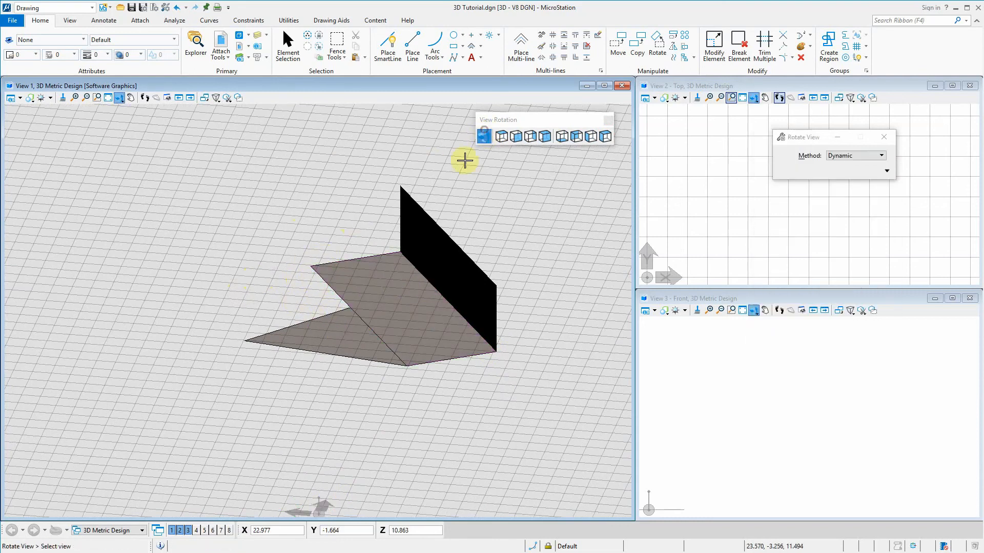
{"action": "left_click", "coordinate": [350, 304]}
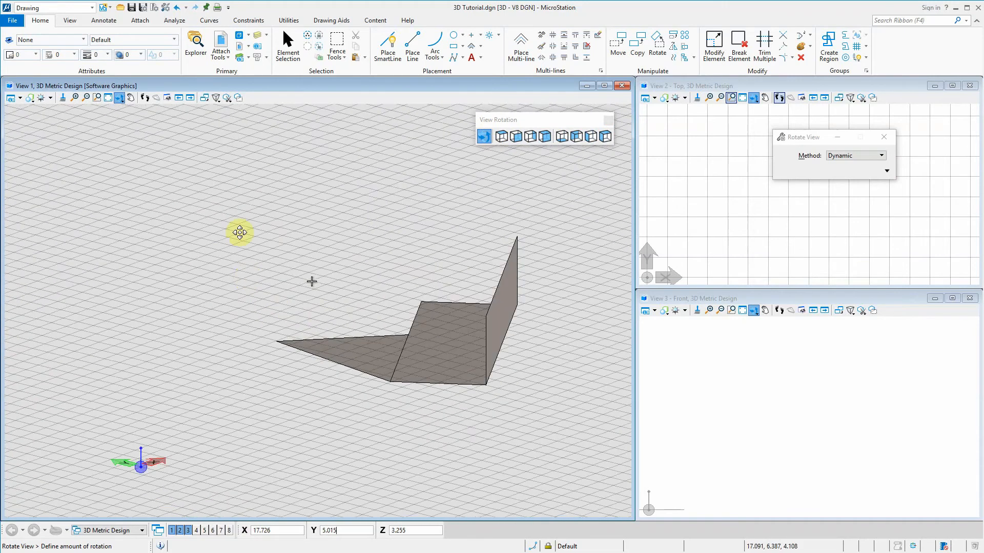
{"action": "left_click", "coordinate": [375, 257]}
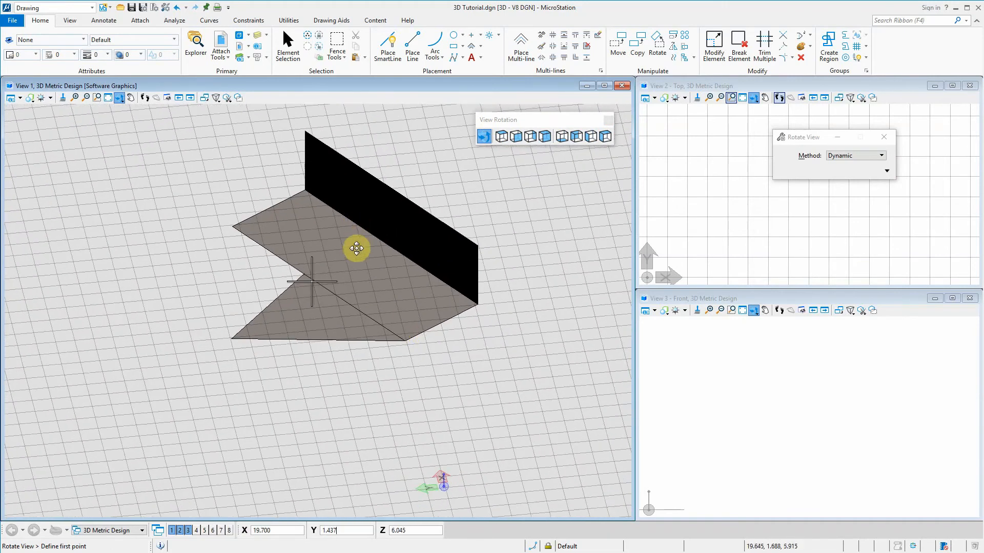
{"action": "left_click", "coordinate": [373, 239]}
{"action": "left_click", "coordinate": [384, 238]}
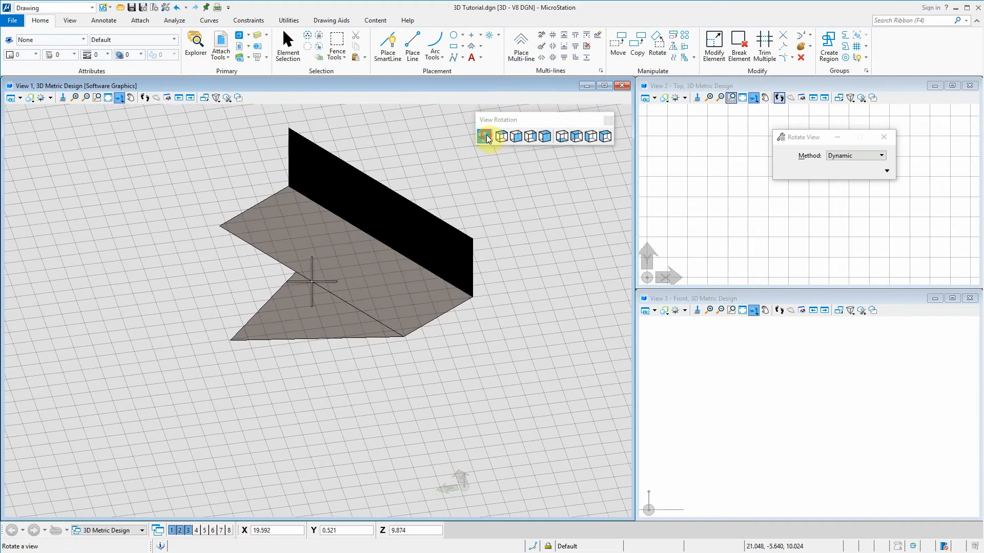
{"action": "left_click", "coordinate": [486, 136]}
{"action": "left_click", "coordinate": [376, 241]}
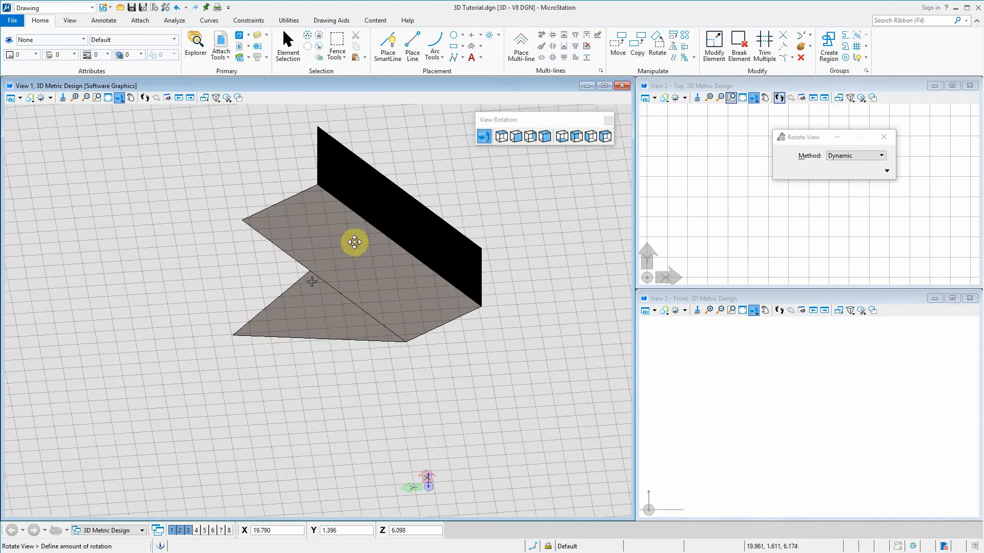
{"action": "left_click", "coordinate": [298, 304]}
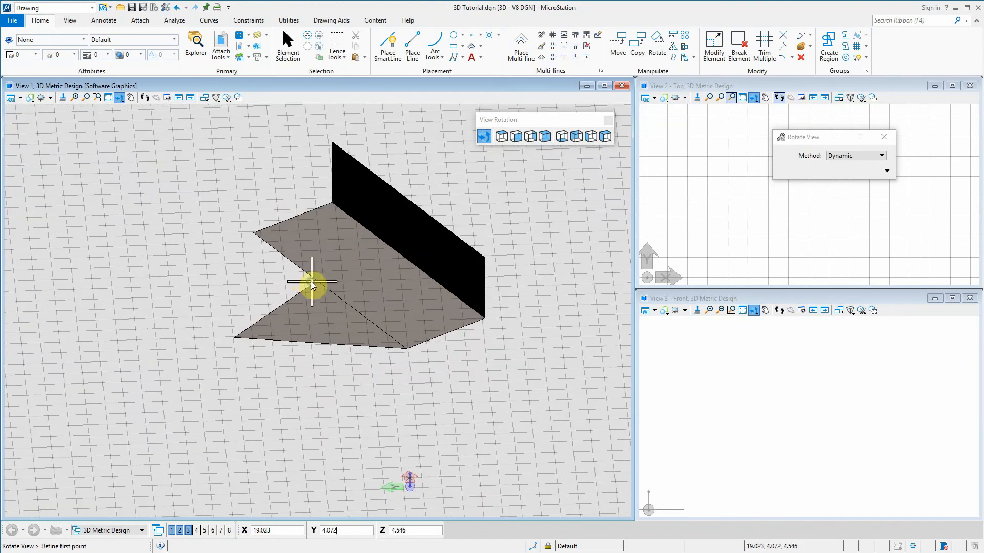
{"action": "right_click", "coordinate": [310, 281]}
{"action": "left_click", "coordinate": [485, 136]}
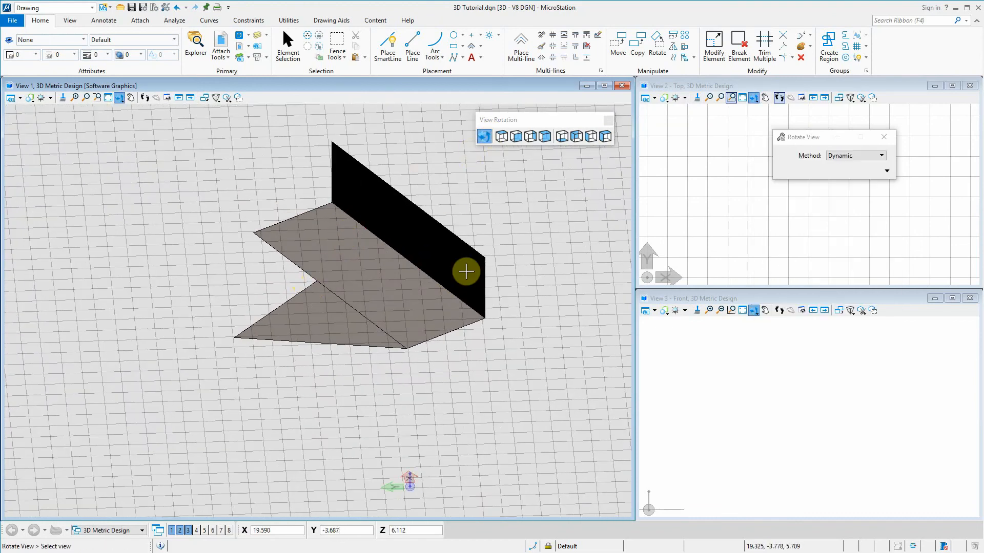
{"action": "left_click", "coordinate": [489, 319]}
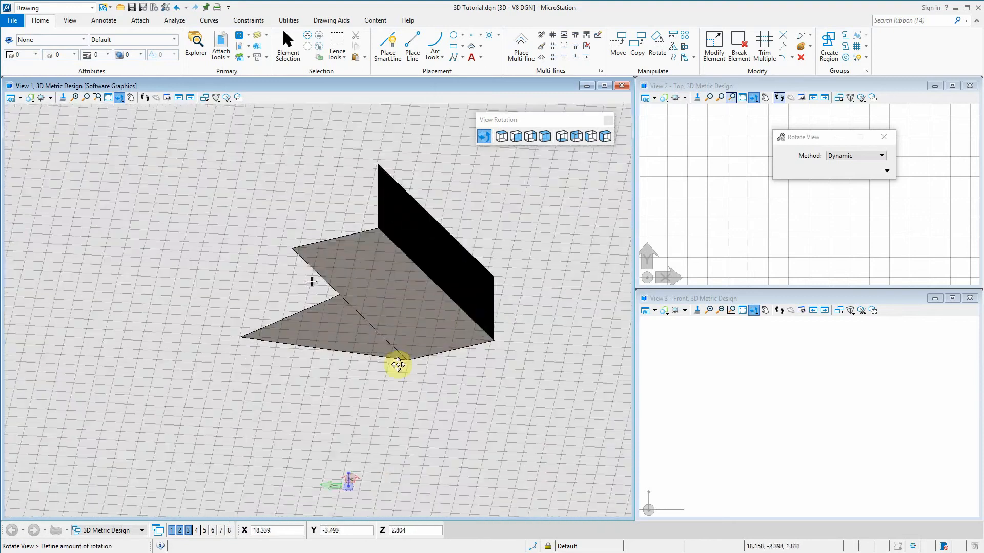
{"action": "left_click", "coordinate": [512, 370]}
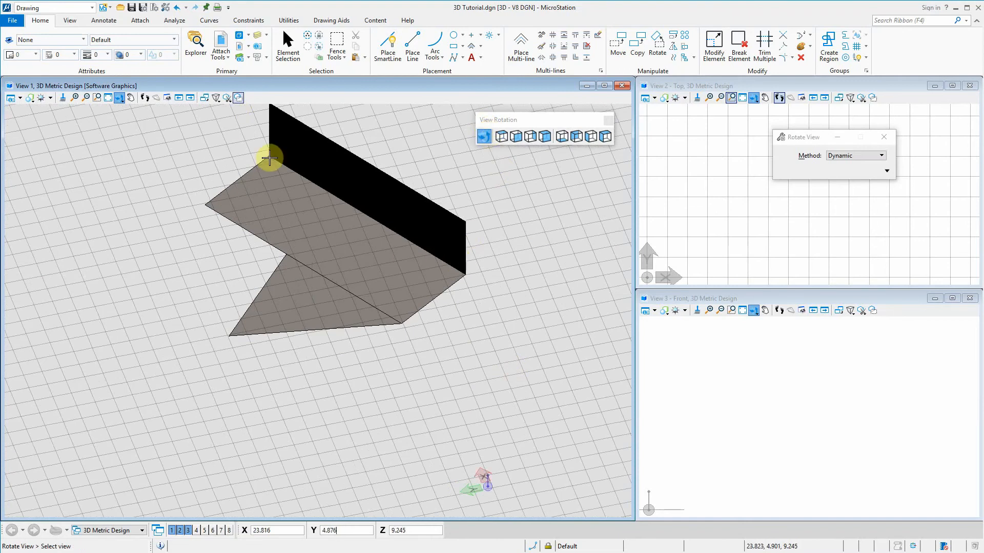
Rotate View 1 dynamically about the vertical rectangle's near upper corner, and try zooming out and back in on the shapes
{"action": "middle_click", "coordinate": [466, 220]}
{"action": "left_click", "coordinate": [485, 137]}
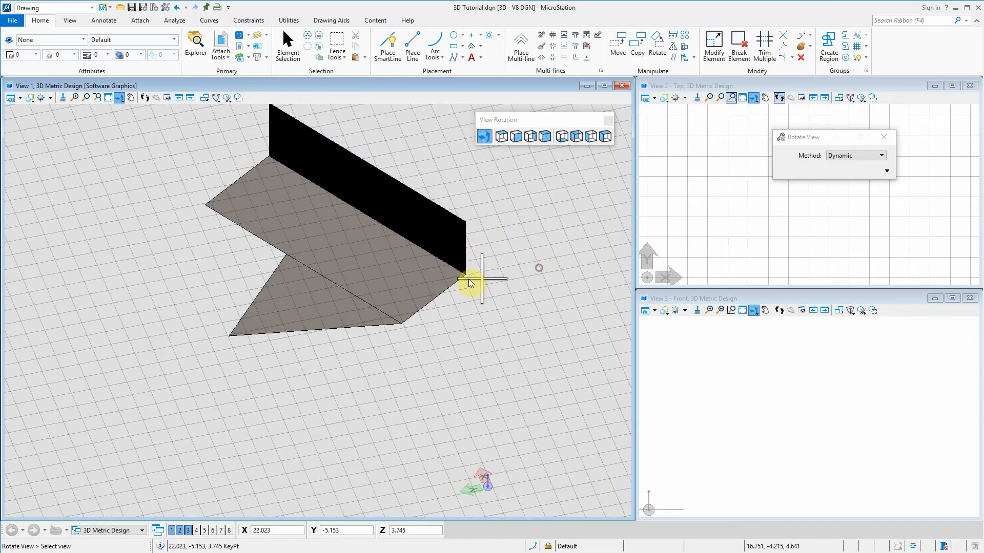
{"action": "middle_click", "coordinate": [473, 204]}
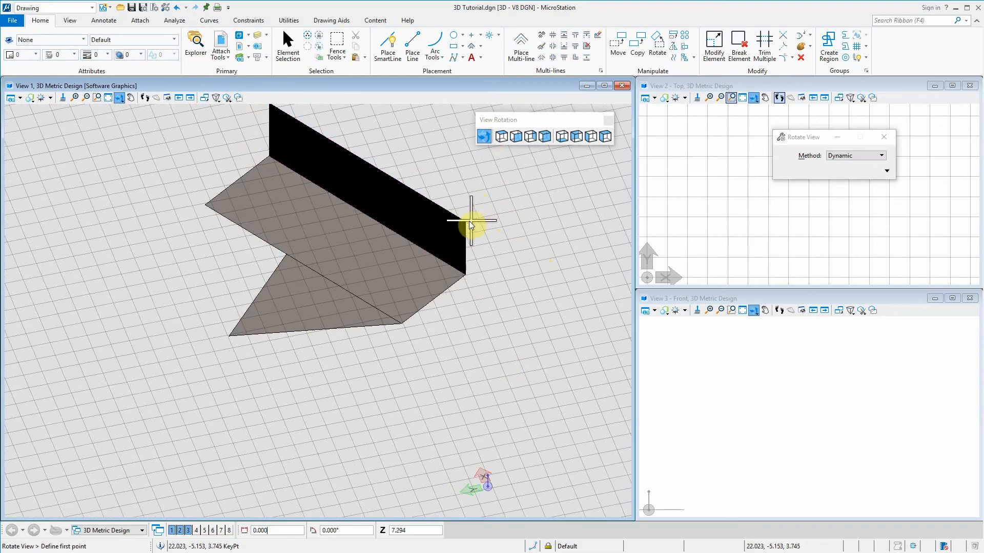
{"action": "left_click", "coordinate": [503, 186]}
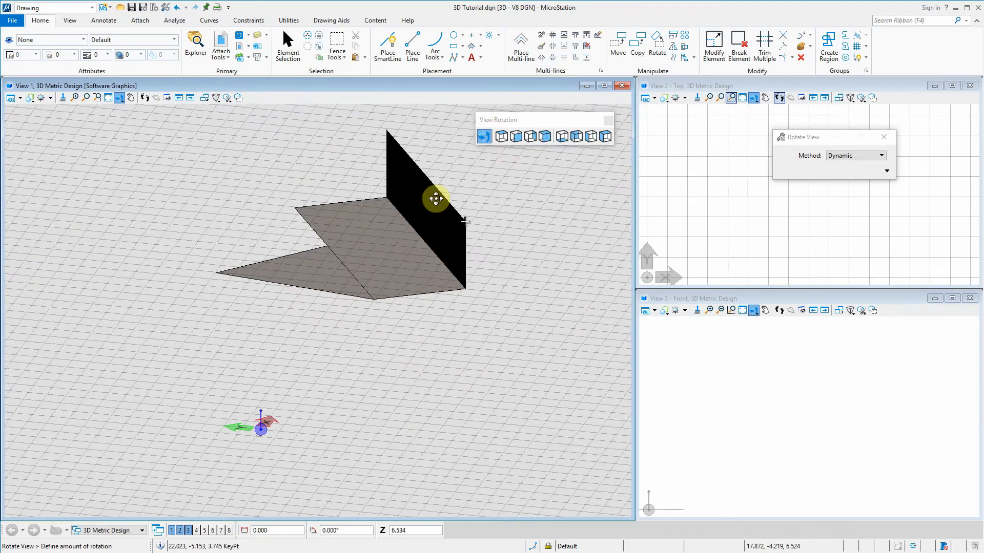
{"action": "left_click", "coordinate": [554, 328]}
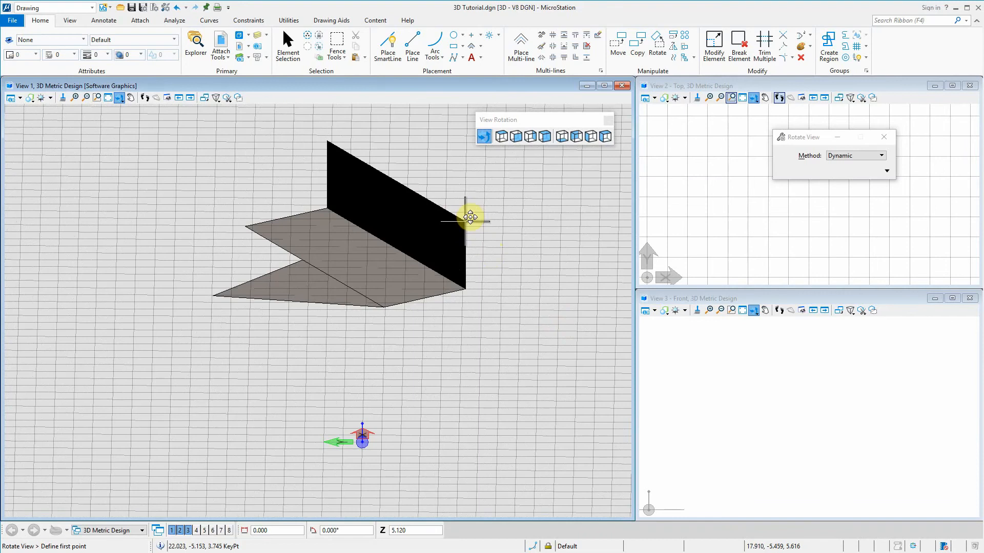
{"action": "right_click", "coordinate": [463, 220]}
{"action": "scroll", "coordinate": [417, 375], "scroll_direction": "down", "scroll_amount": 2}
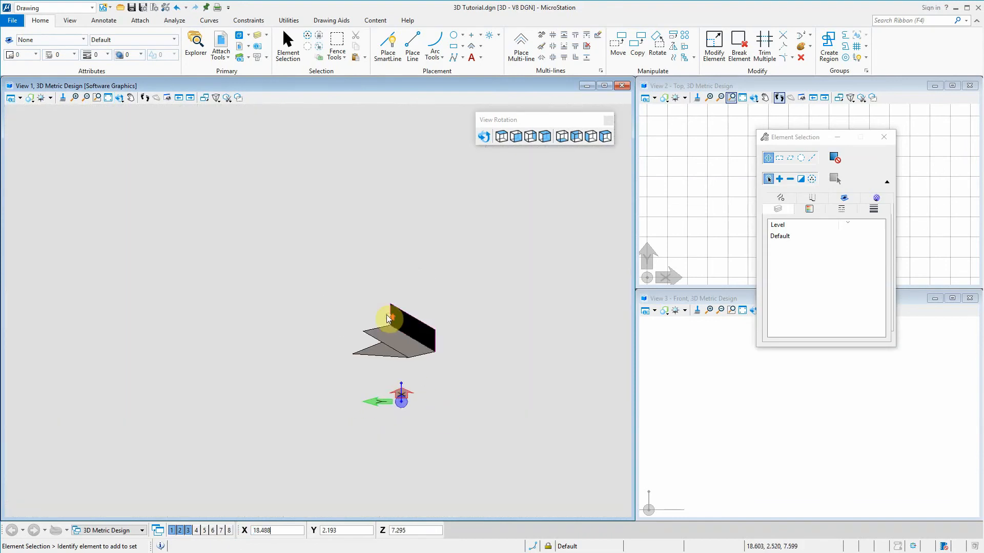
{"action": "scroll", "coordinate": [387, 312], "scroll_direction": "up", "scroll_amount": 3}
{"action": "scroll", "coordinate": [289, 194], "scroll_direction": "down", "scroll_amount": 6}
{"action": "scroll", "coordinate": [380, 267], "scroll_direction": "up", "scroll_amount": 3}
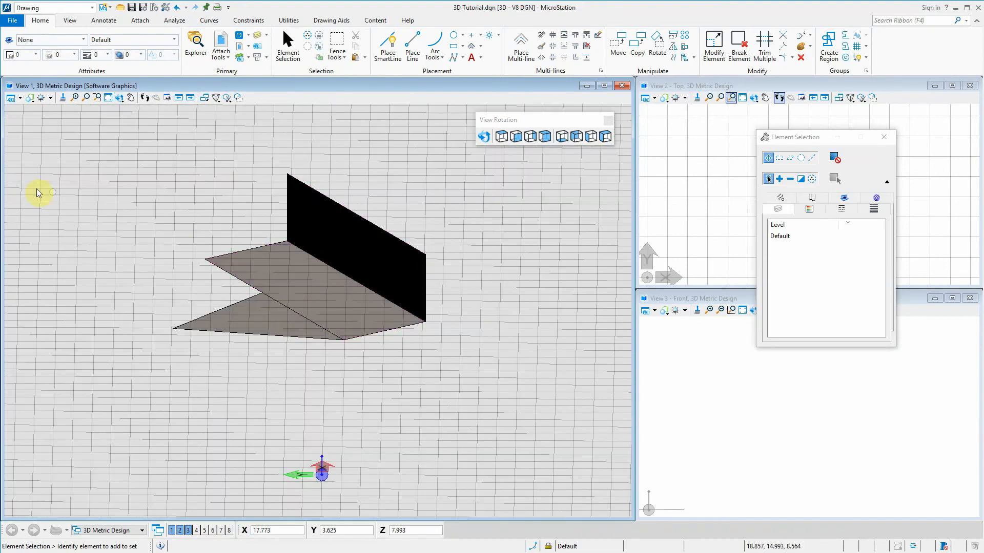
Open the Display Styles dialog, place it clear of the shapes, examine the Illustration style's settings and close the dialog
{"action": "left_click", "coordinate": [30, 103]}
{"action": "left_click", "coordinate": [30, 103]}
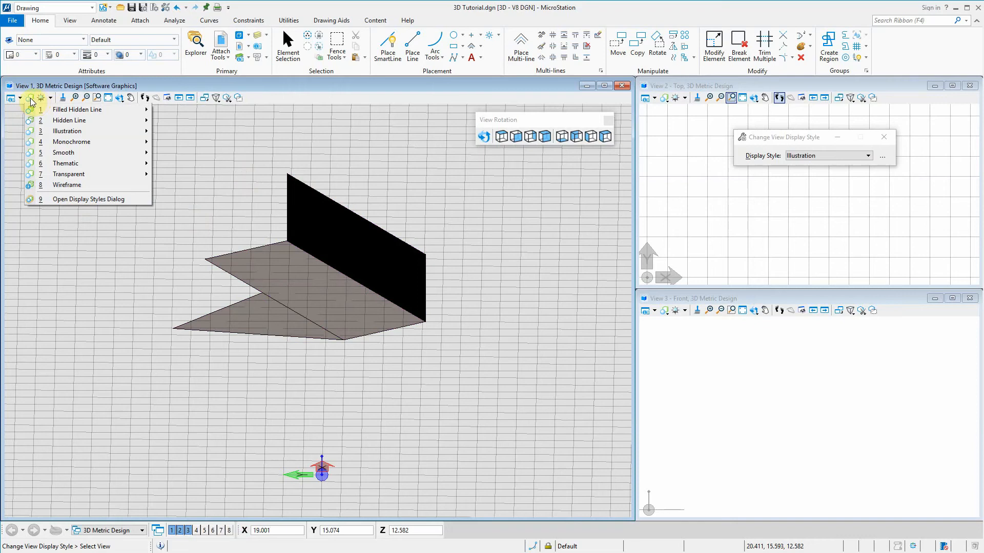
{"action": "left_click", "coordinate": [88, 200]}
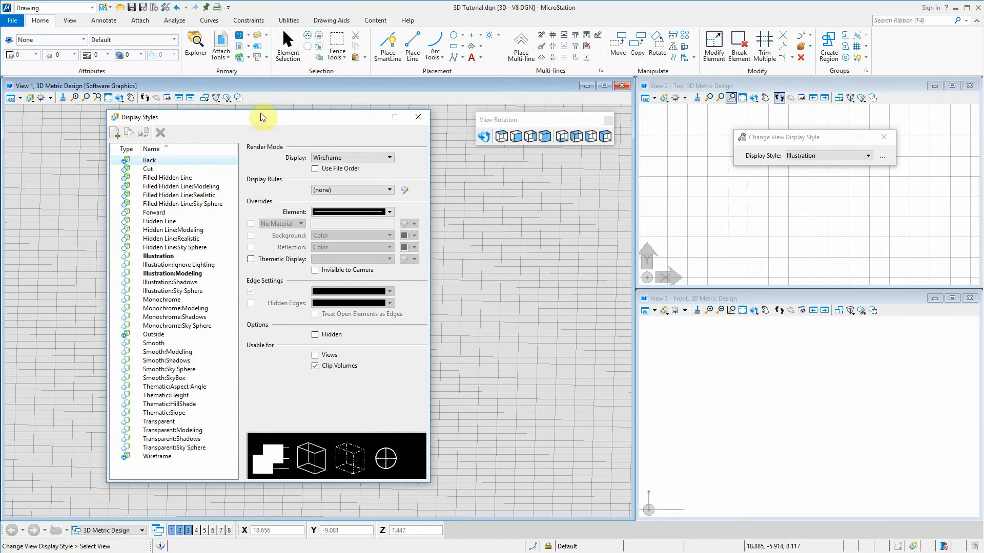
{"action": "mouse_move", "coordinate": [263, 117]}
{"action": "left_mouse_down"}
{"action": "mouse_move", "coordinate": [623, 118]}
{"action": "mouse_move", "coordinate": [624, 141]}
{"action": "left_mouse_up"}
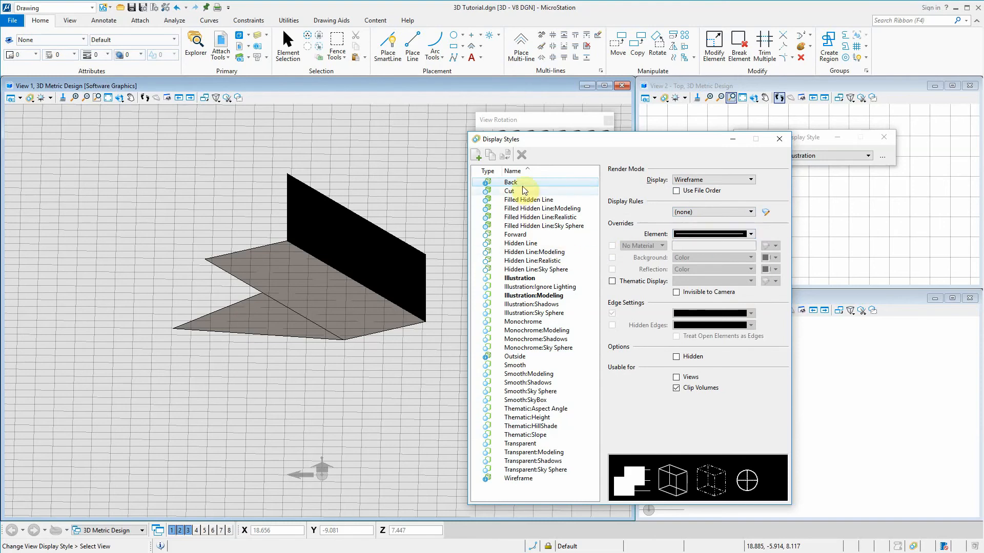
{"action": "left_click", "coordinate": [559, 280]}
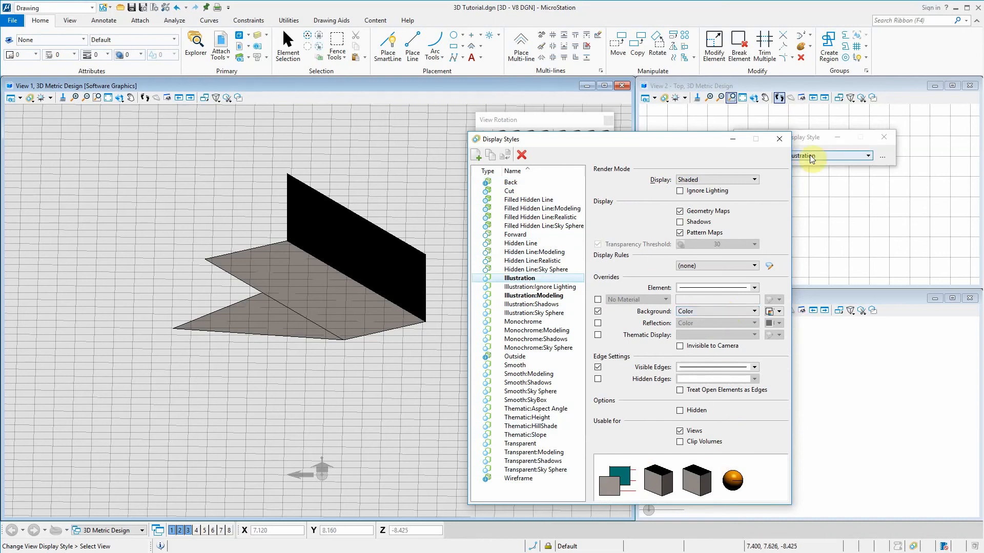
{"action": "left_click", "coordinate": [780, 138]}
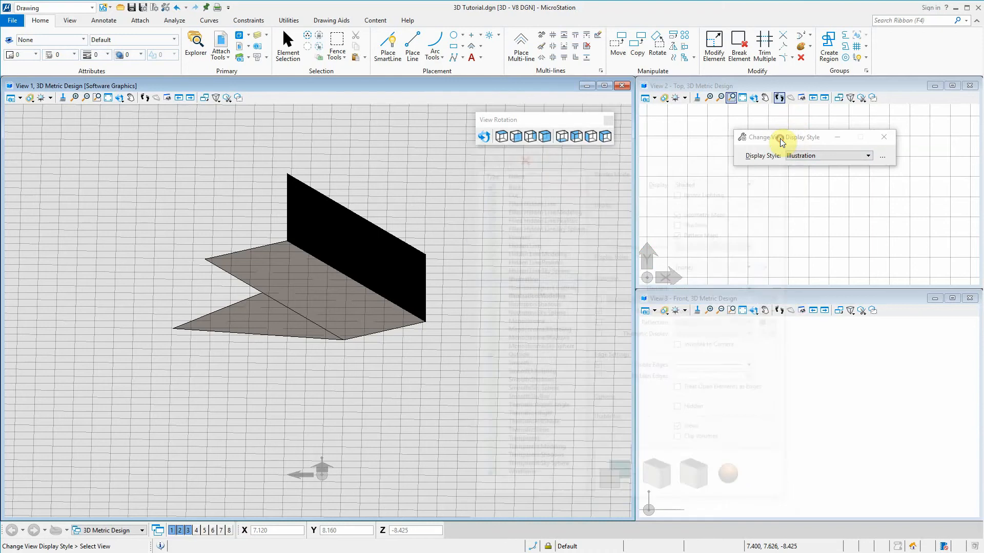
Set View 1's display style to the Modeling variant of Hidden Line and check how the shapes look
{"action": "left_click", "coordinate": [35, 99]}
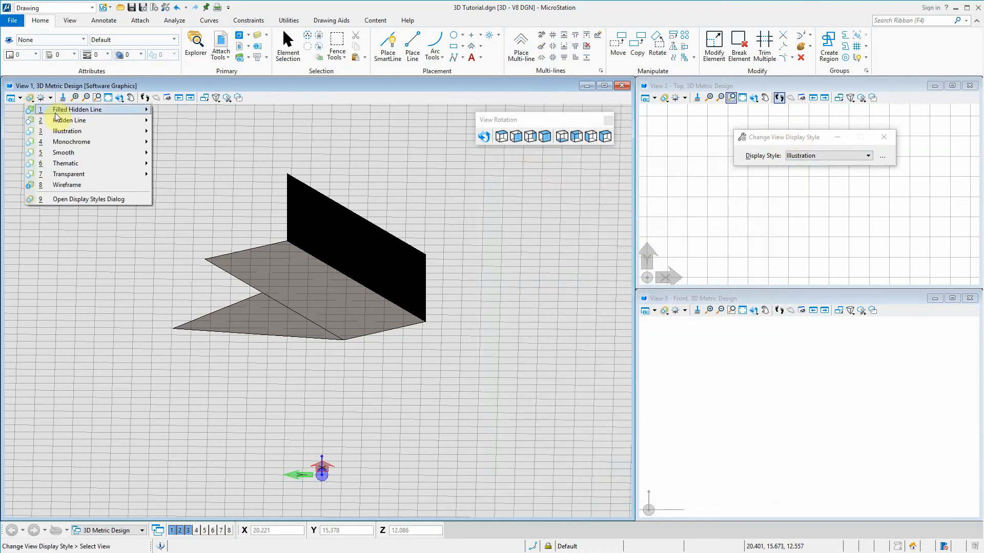
{"action": "mouse_move", "coordinate": [82, 125]}
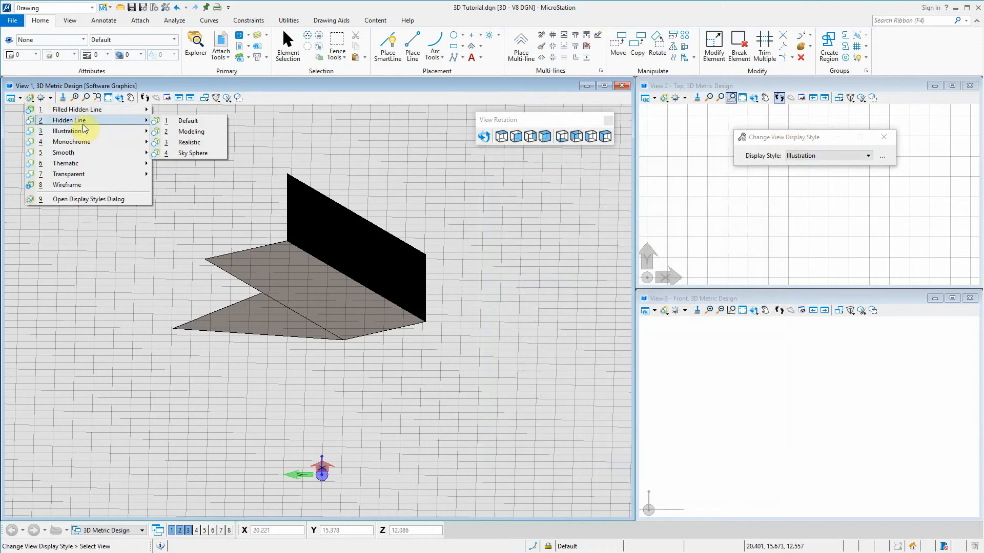
{"action": "left_click", "coordinate": [200, 132]}
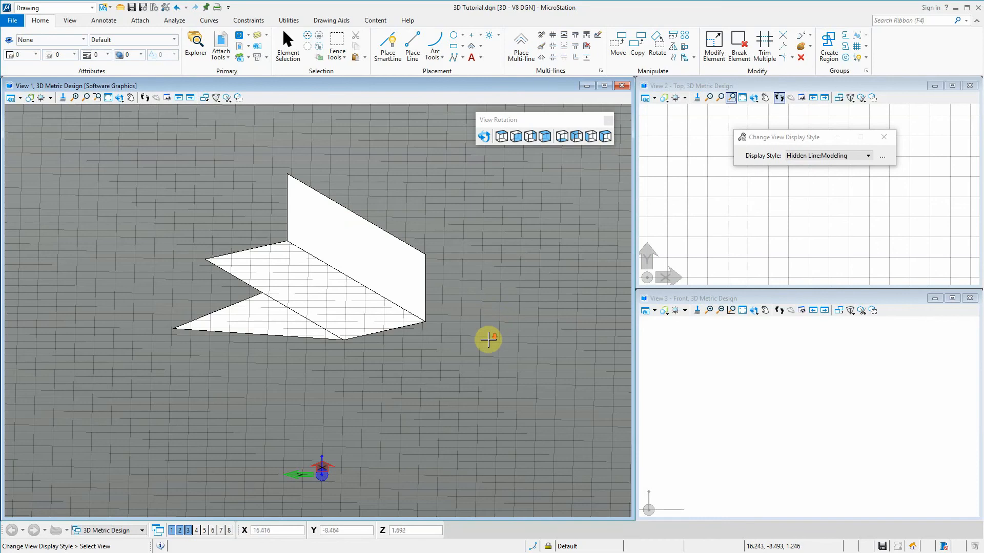
{"action": "middle_click_drag", "start_coordinate": [305, 266], "coordinate": [384, 297]}
{"action": "scroll", "coordinate": [384, 297], "scroll_direction": "up", "scroll_amount": 4}
{"action": "scroll", "coordinate": [383, 290], "scroll_direction": "down", "scroll_amount": 6}
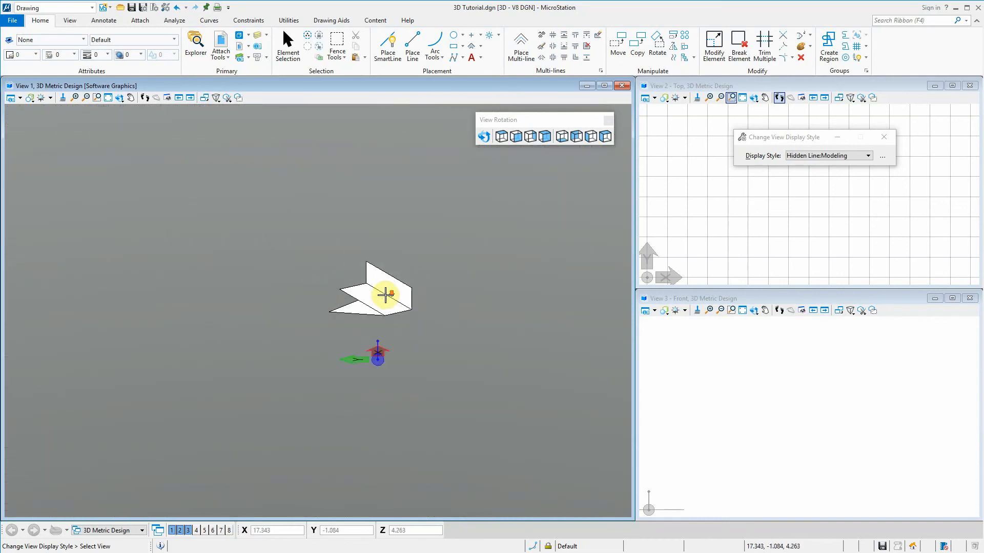
{"action": "scroll", "coordinate": [387, 279], "scroll_direction": "up", "scroll_amount": 2}
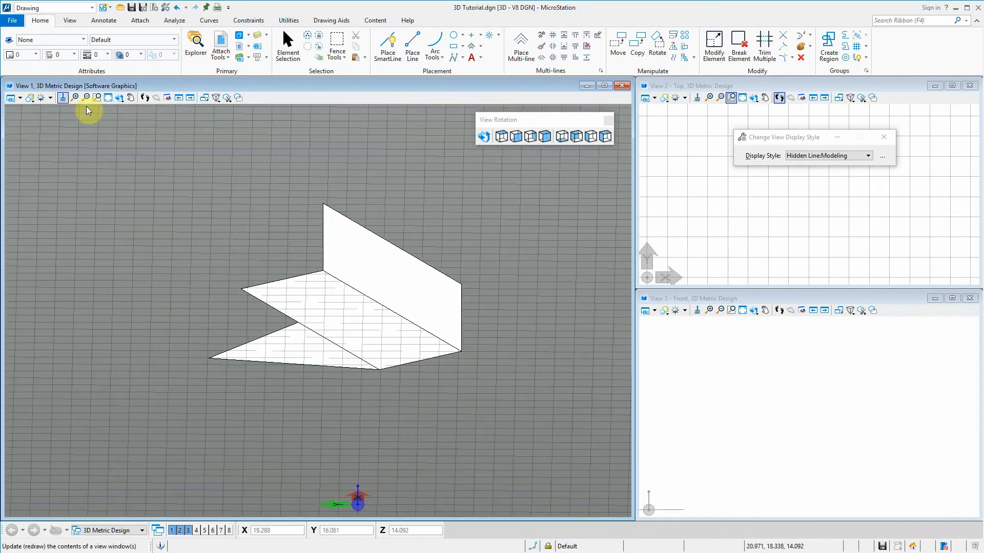
Try the Sky Sphere variant of Hidden Line as View 1's display style
{"action": "left_click", "coordinate": [30, 97]}
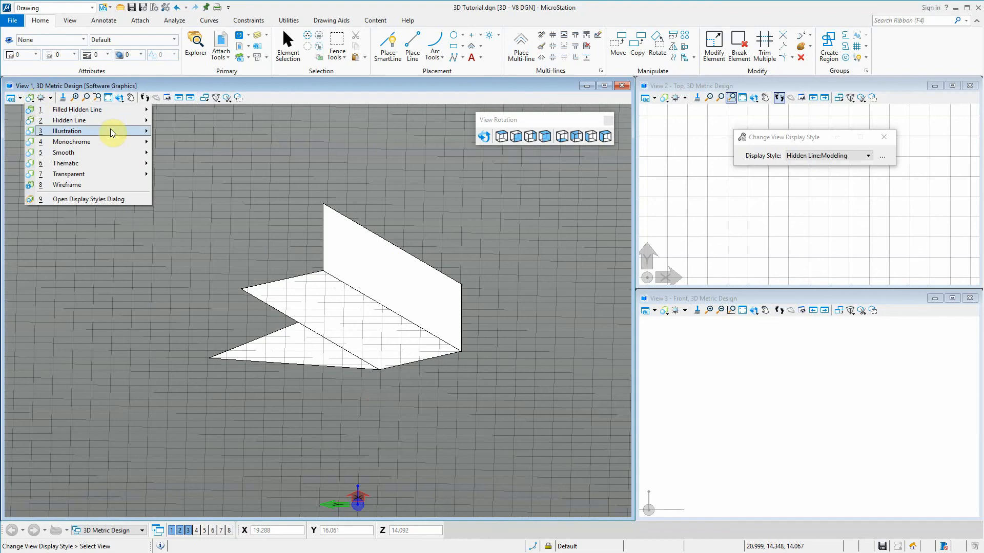
{"action": "mouse_move", "coordinate": [115, 132]}
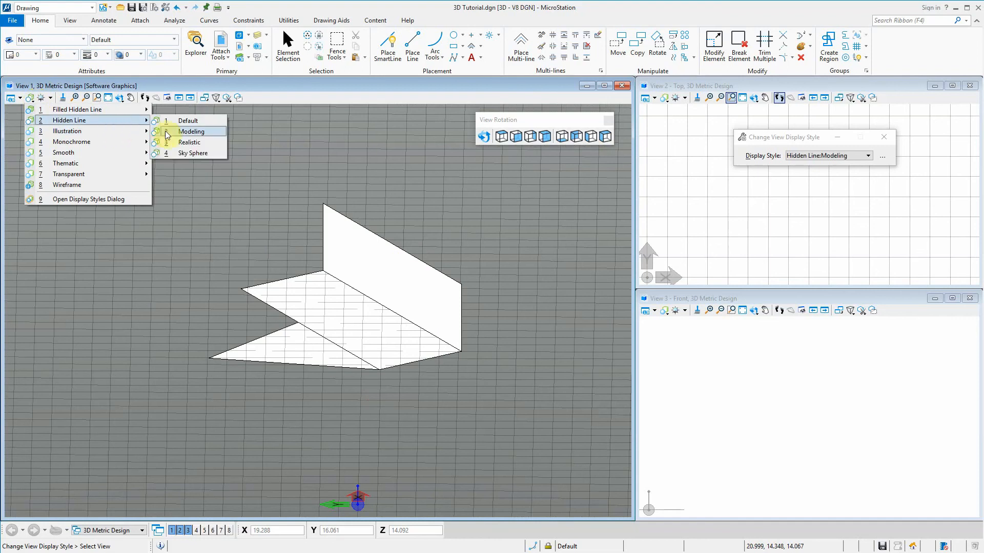
{"action": "left_click", "coordinate": [200, 152]}
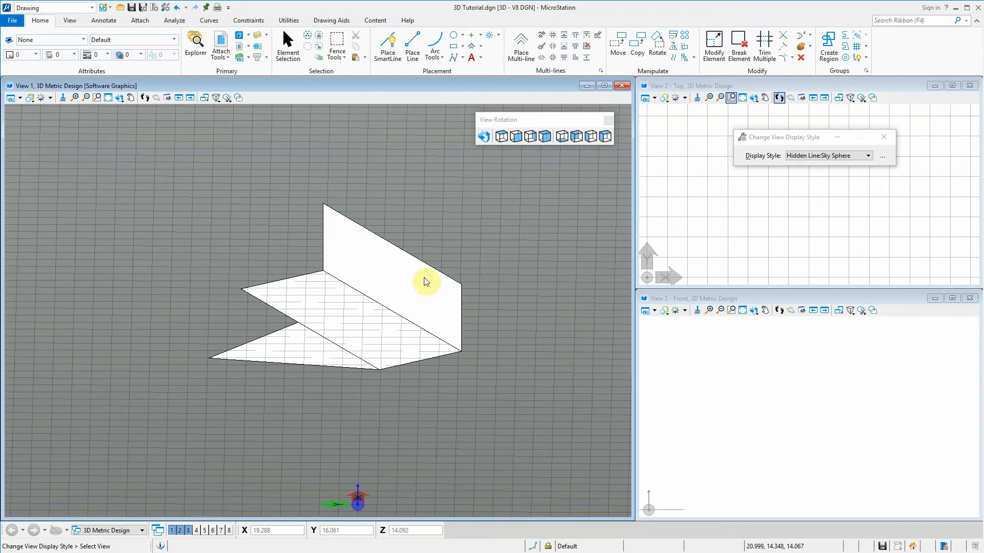
{"action": "left_click", "coordinate": [6, 145]}
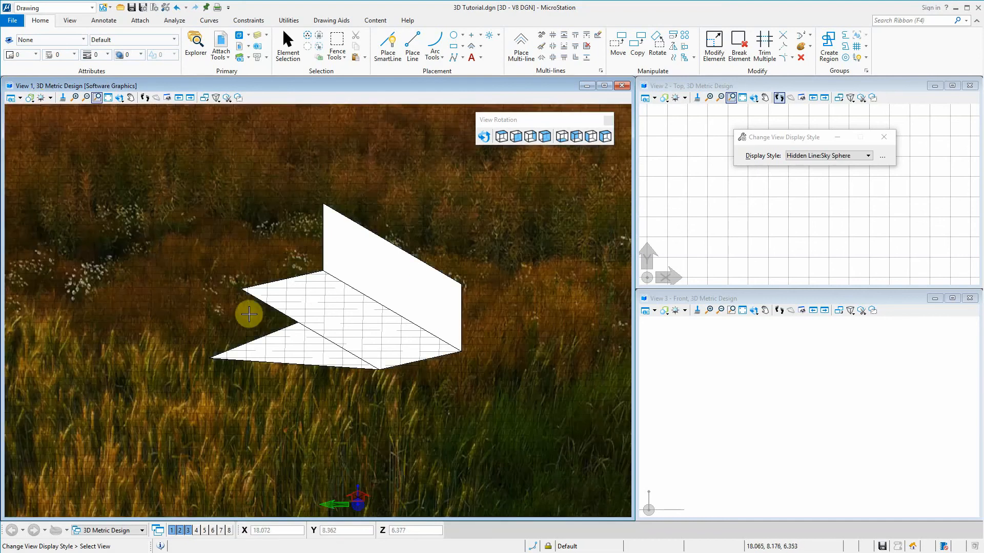
Try the Realistic variant of Hidden Line in View 1 and check how the shapes look up close
{"action": "left_click", "coordinate": [30, 97]}
{"action": "mouse_move", "coordinate": [111, 120]}
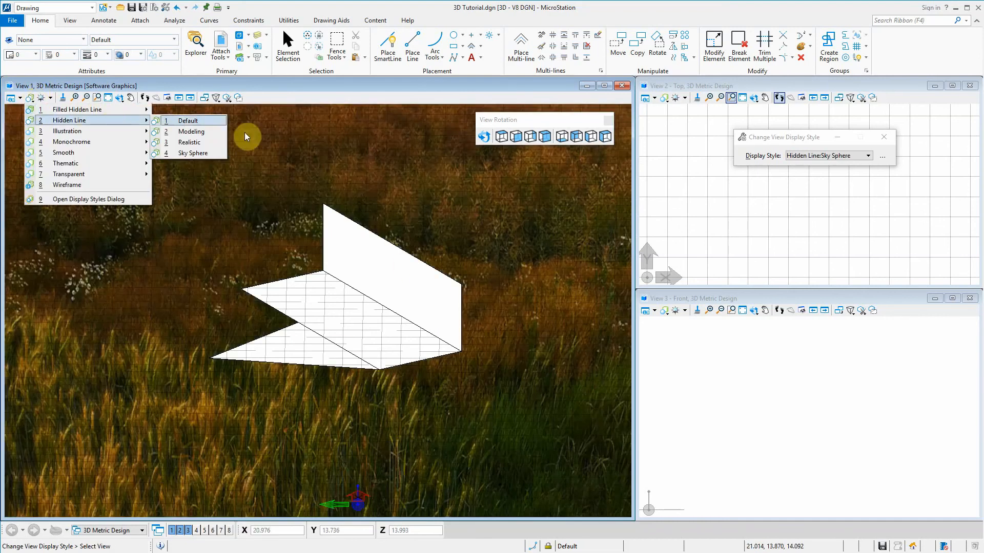
{"action": "left_click", "coordinate": [202, 143]}
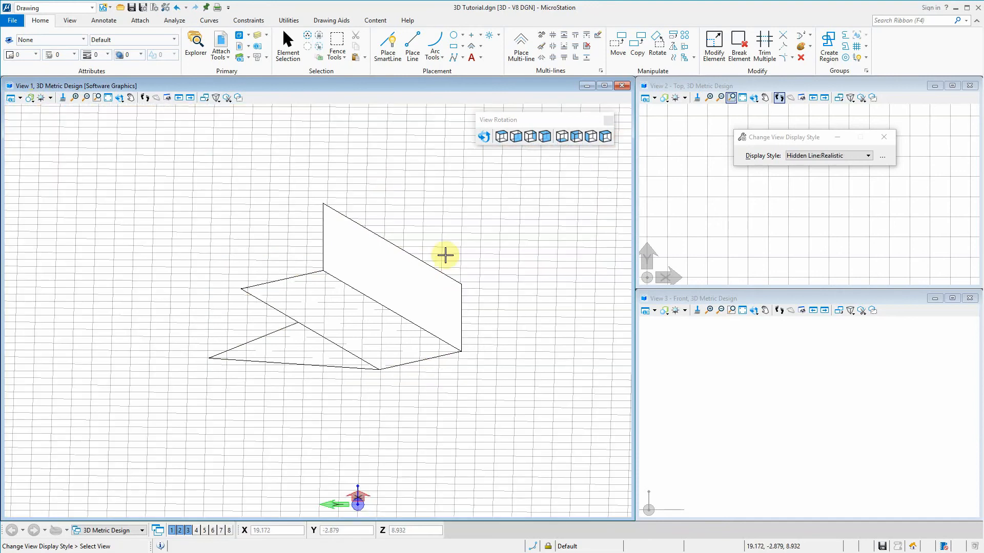
{"action": "scroll", "coordinate": [368, 354], "scroll_direction": "down", "scroll_amount": 5}
{"action": "scroll", "coordinate": [367, 354], "scroll_direction": "up", "scroll_amount": 6}
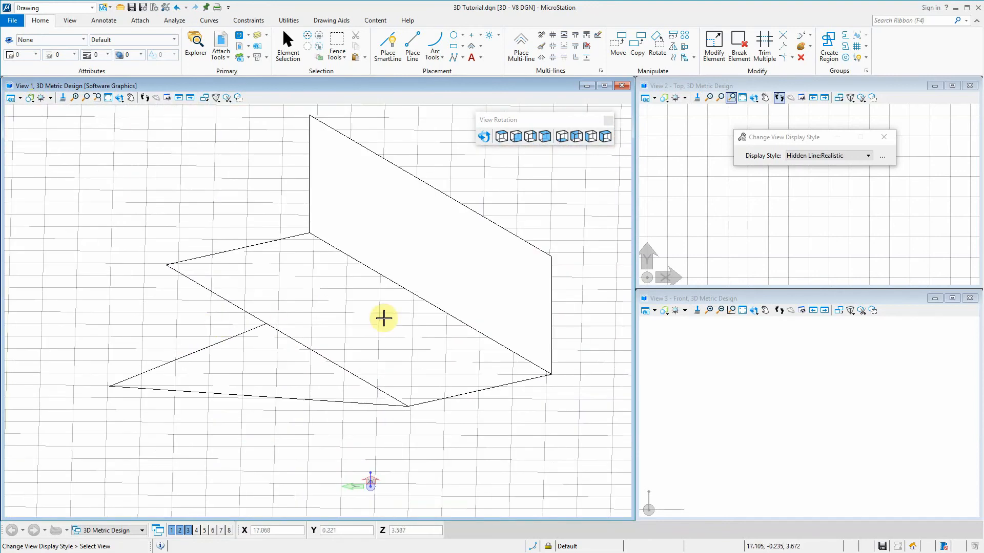
{"action": "scroll", "coordinate": [160, 177], "scroll_direction": "down", "scroll_amount": 2}
Try the Modeling variant of Filled Hidden Line as View 1's display style
{"action": "left_click", "coordinate": [31, 99]}
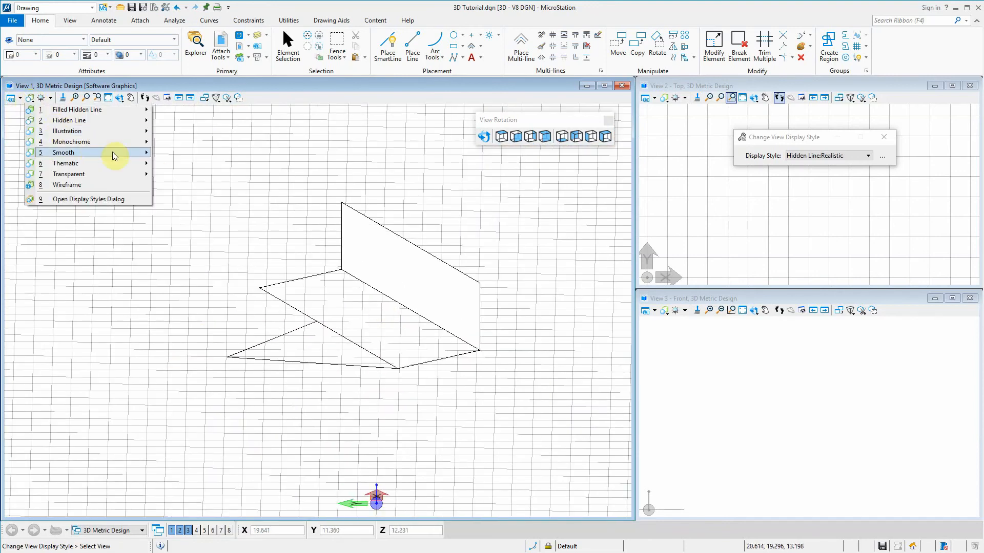
{"action": "mouse_move", "coordinate": [128, 121]}
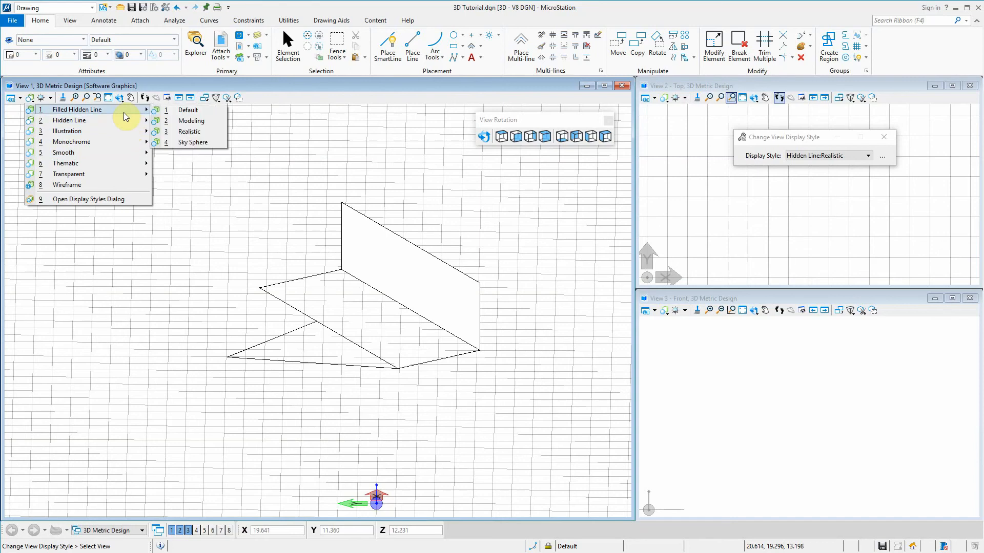
{"action": "left_click", "coordinate": [189, 122]}
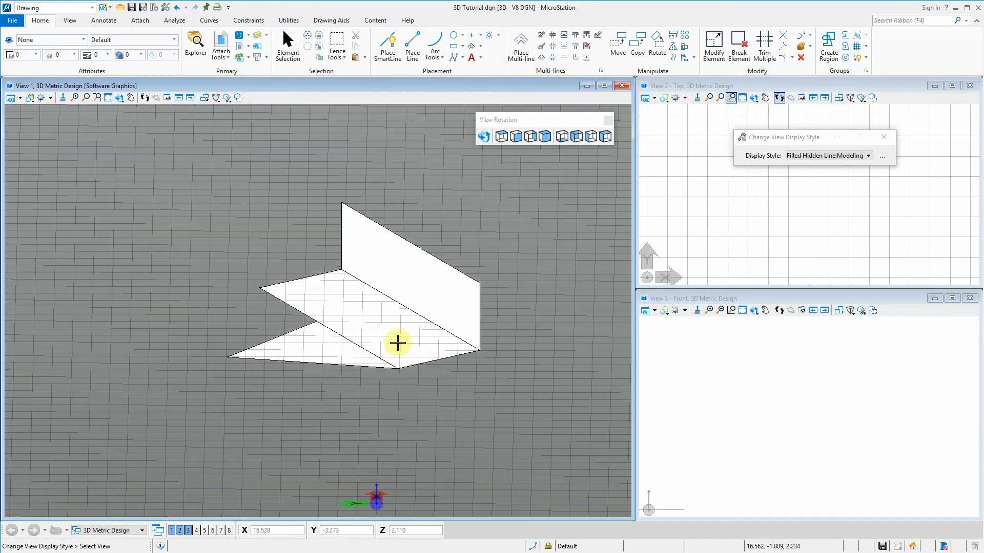
Try the Shadows variant of Illustration in View 1 and inspect the shading of the shapes
{"action": "left_click", "coordinate": [30, 98]}
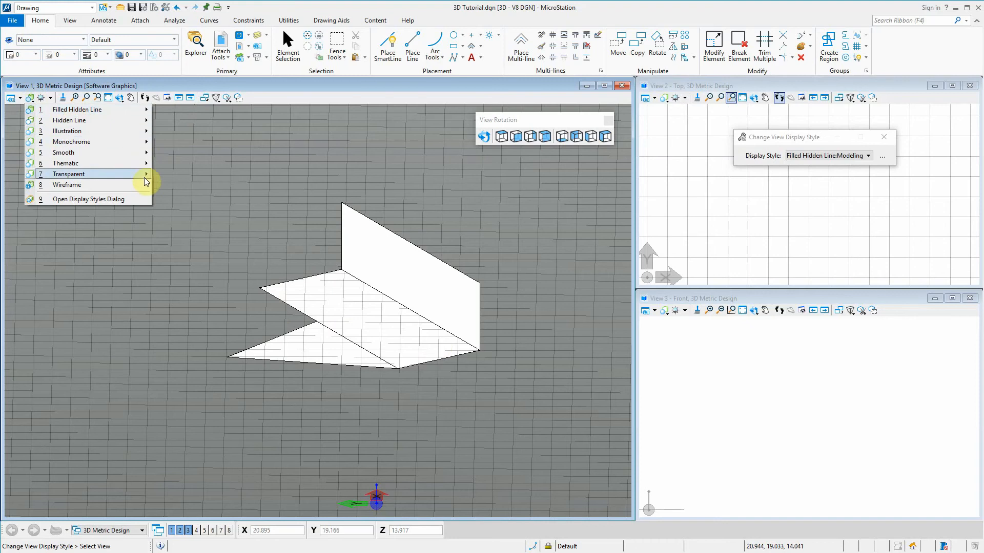
{"action": "mouse_move", "coordinate": [143, 176]}
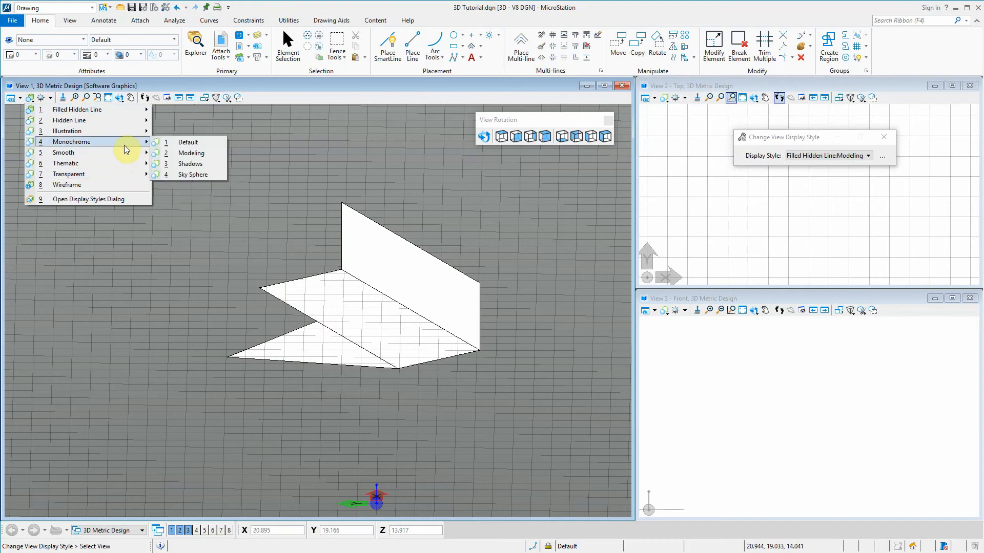
{"action": "left_click", "coordinate": [205, 163]}
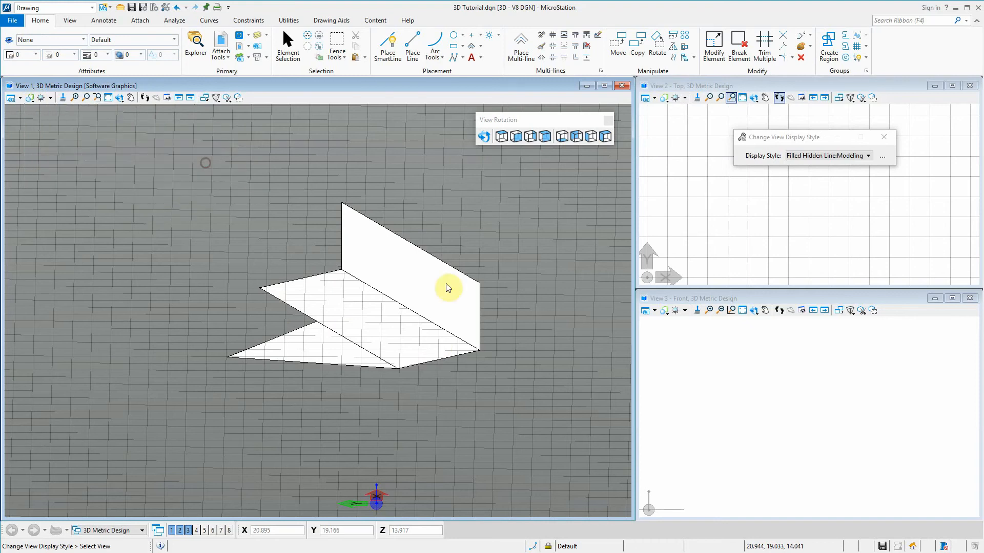
{"action": "scroll", "coordinate": [501, 281], "scroll_direction": "down", "scroll_amount": 2}
{"action": "scroll", "coordinate": [593, 379], "scroll_direction": "up", "scroll_amount": 2}
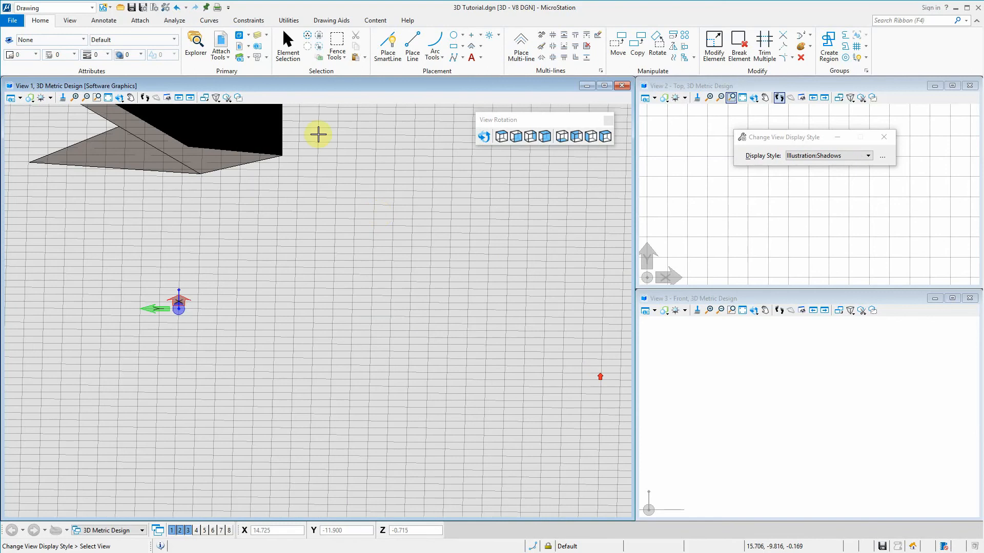
{"action": "scroll", "coordinate": [354, 198], "scroll_direction": "down", "scroll_amount": 2}
{"action": "scroll", "coordinate": [324, 147], "scroll_direction": "up", "scroll_amount": 3}
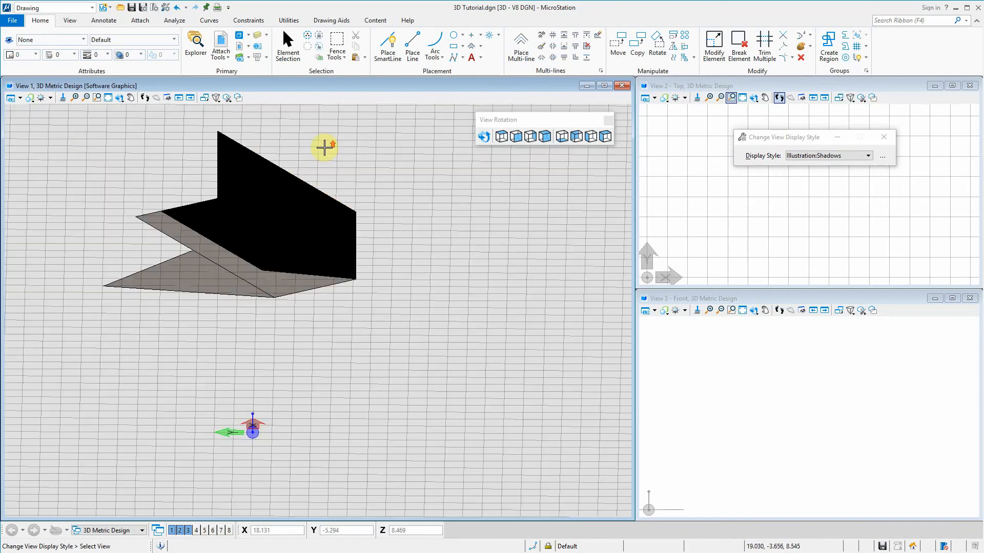
Return View 1 to the Modeling variant of Hidden Line and check the shapes up close
{"action": "left_click", "coordinate": [29, 97]}
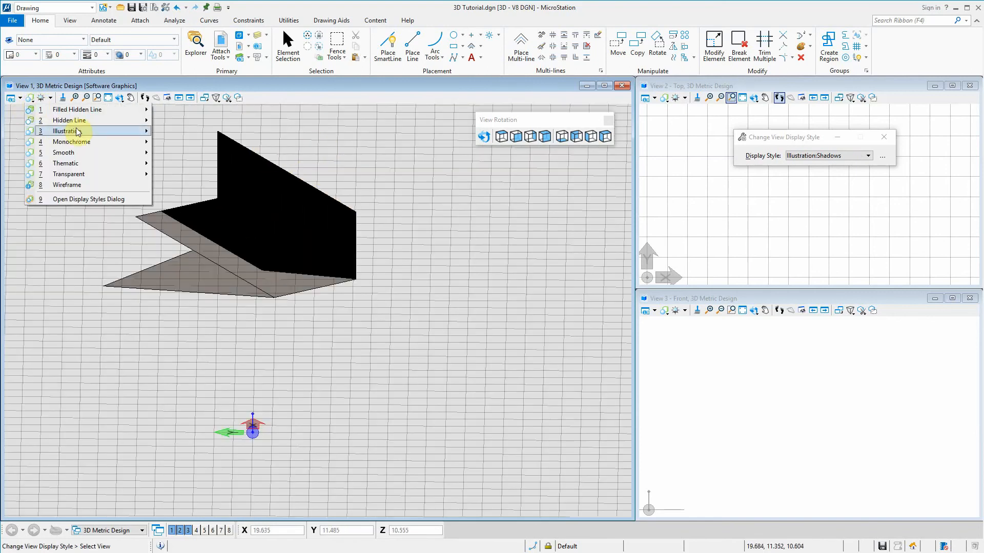
{"action": "mouse_move", "coordinate": [83, 121]}
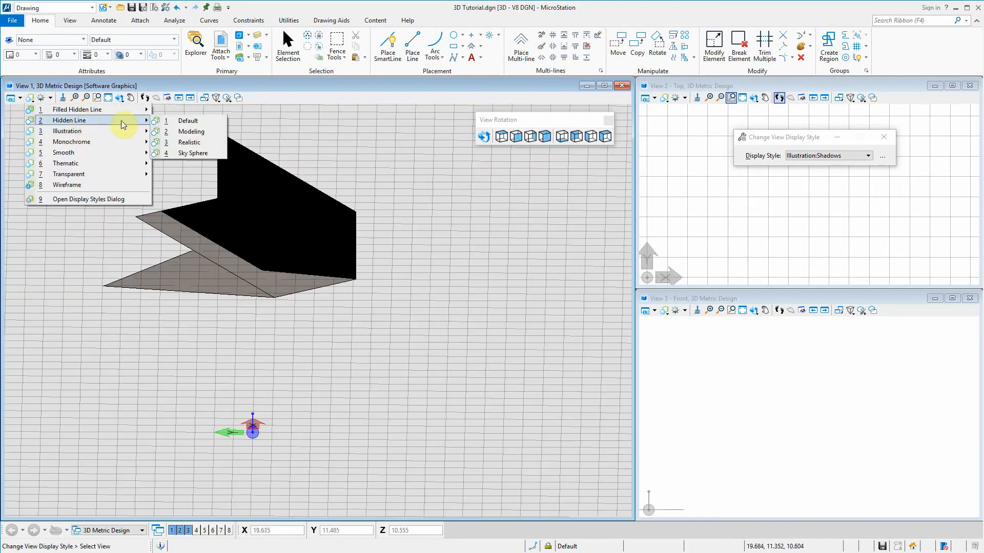
{"action": "left_click", "coordinate": [199, 132]}
{"action": "scroll", "coordinate": [484, 328], "scroll_direction": "down", "scroll_amount": 2}
{"action": "scroll", "coordinate": [380, 288], "scroll_direction": "up", "scroll_amount": 4}
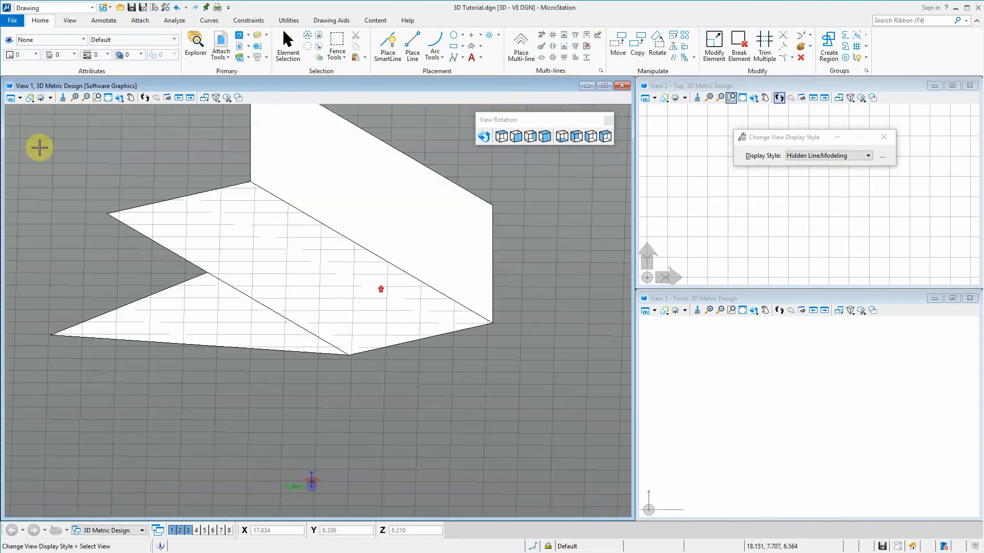
Try the Default variant of Filled Hidden Line in View 1 to compare it with Hidden Line
{"action": "left_click", "coordinate": [34, 99]}
{"action": "mouse_move", "coordinate": [63, 109]}
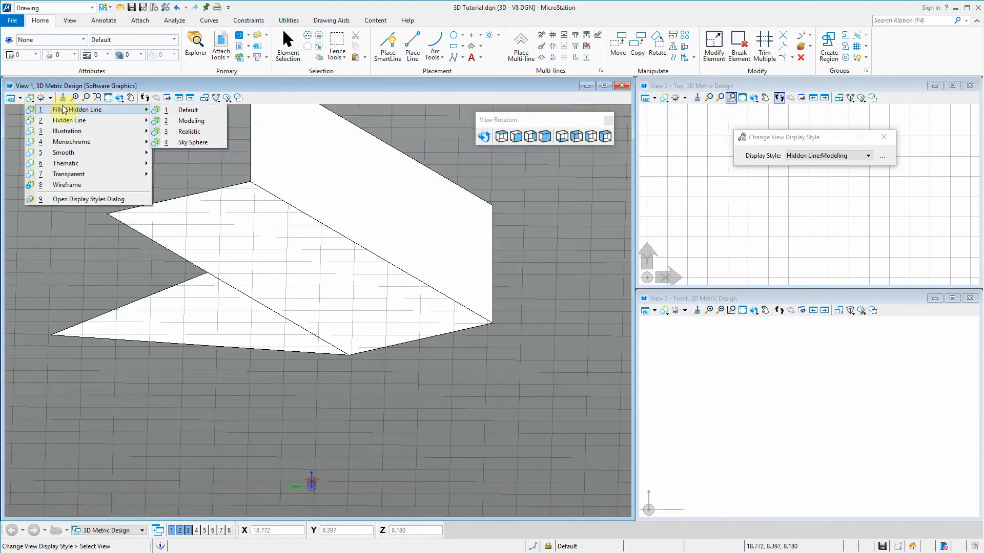
{"action": "left_click", "coordinate": [215, 107]}
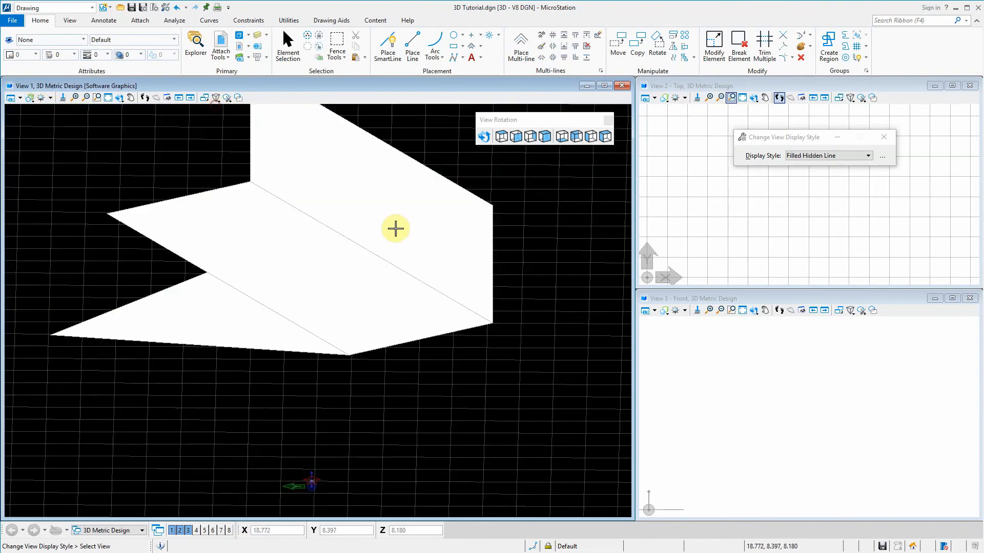
Set View 1's display style to Hidden Line Modeling as the working style for further drawing
{"action": "left_click", "coordinate": [30, 97]}
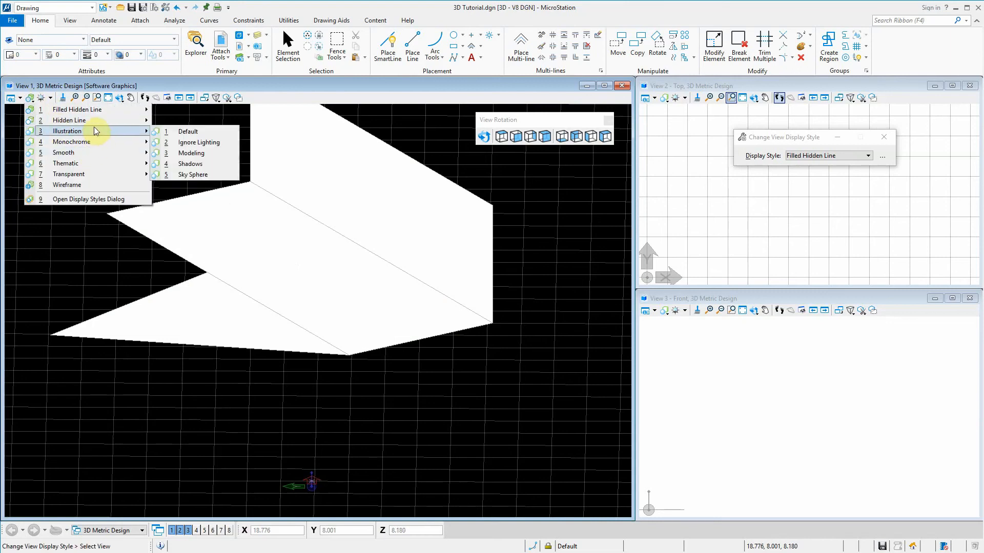
{"action": "mouse_move", "coordinate": [100, 122]}
{"action": "left_click", "coordinate": [195, 131]}
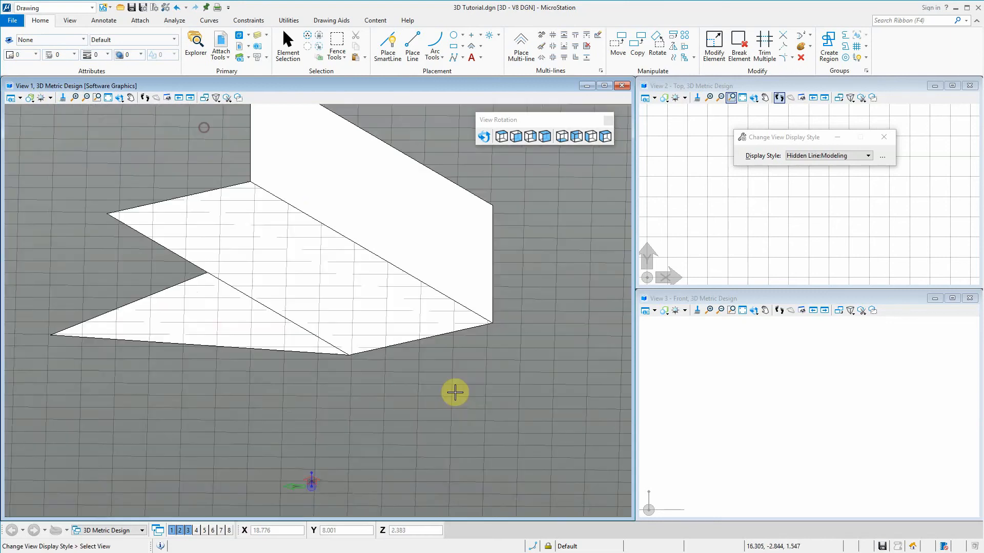
{"action": "scroll", "coordinate": [461, 400], "scroll_direction": "down", "scroll_amount": 2}
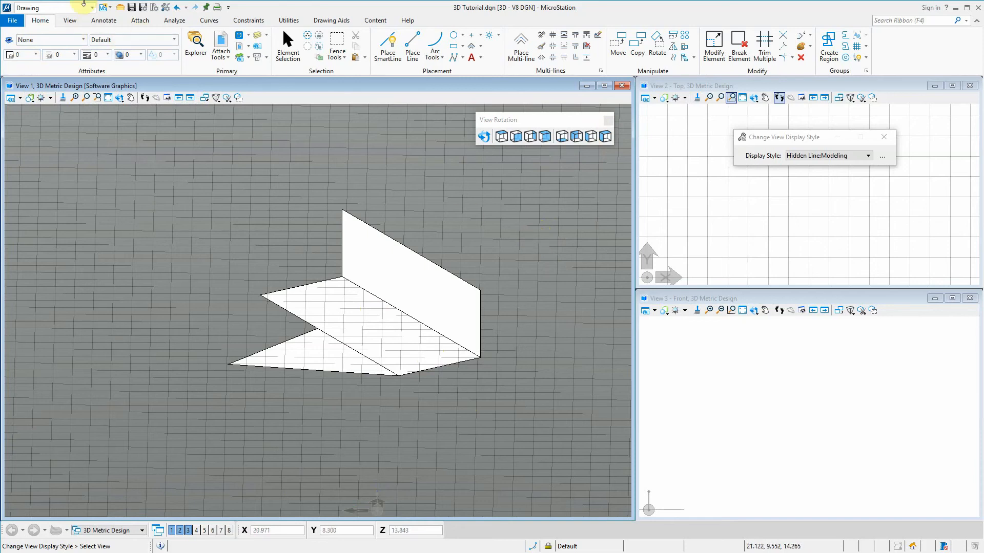
Fit all the shapes in View 1 with Fit View, including all files and expanding the clipping planes
{"action": "left_click", "coordinate": [388, 49]}
{"action": "scroll", "coordinate": [586, 329], "scroll_direction": "down", "scroll_amount": 5}
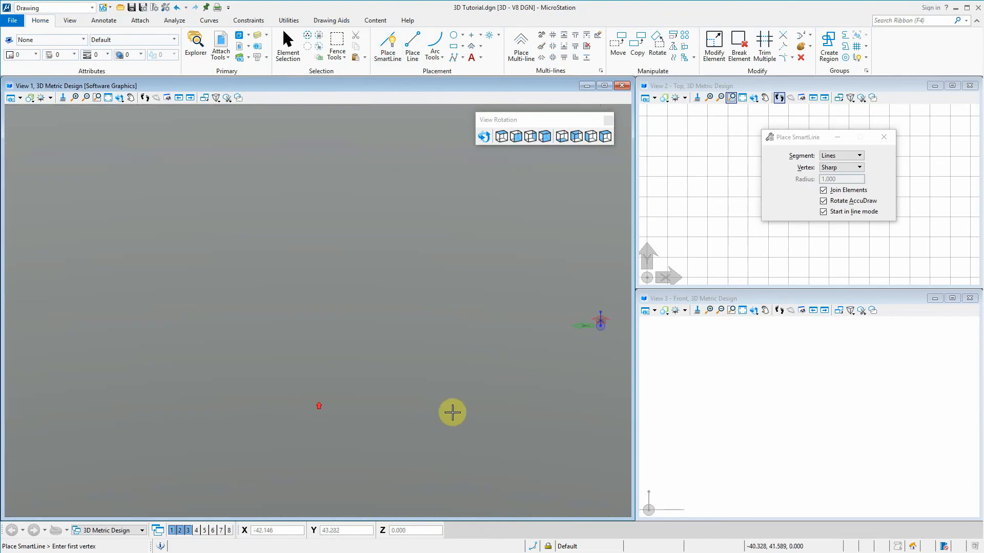
{"action": "scroll", "coordinate": [525, 344], "scroll_direction": "up", "scroll_amount": 3}
{"action": "scroll", "coordinate": [433, 308], "scroll_direction": "up", "scroll_amount": 2}
{"action": "scroll", "coordinate": [400, 271], "scroll_direction": "up", "scroll_amount": 2}
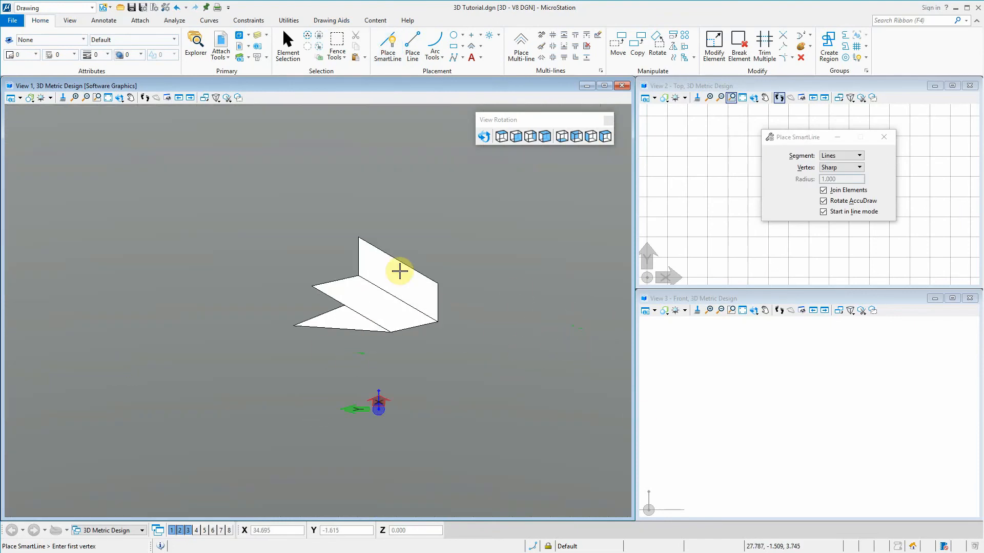
{"action": "left_click", "coordinate": [108, 99]}
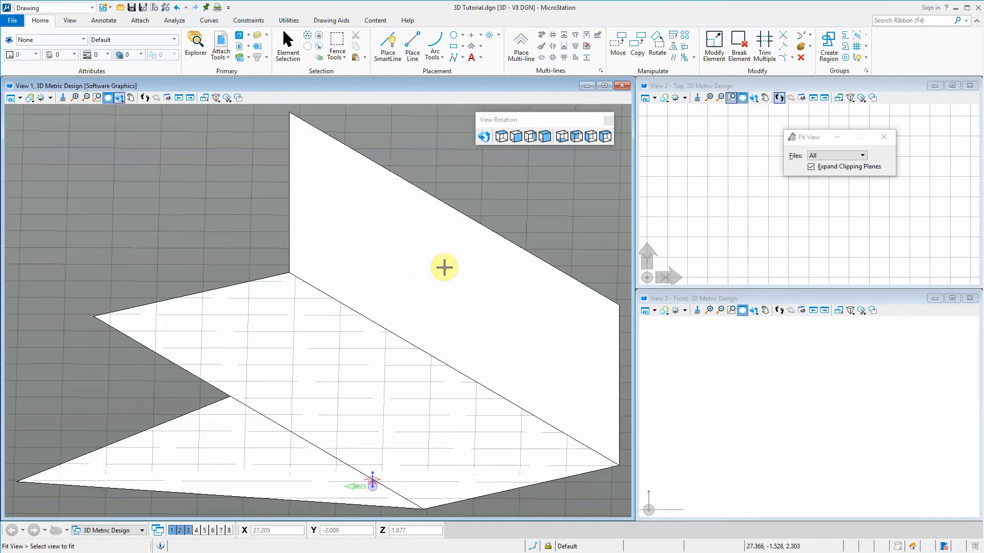
{"action": "left_click", "coordinate": [455, 305]}
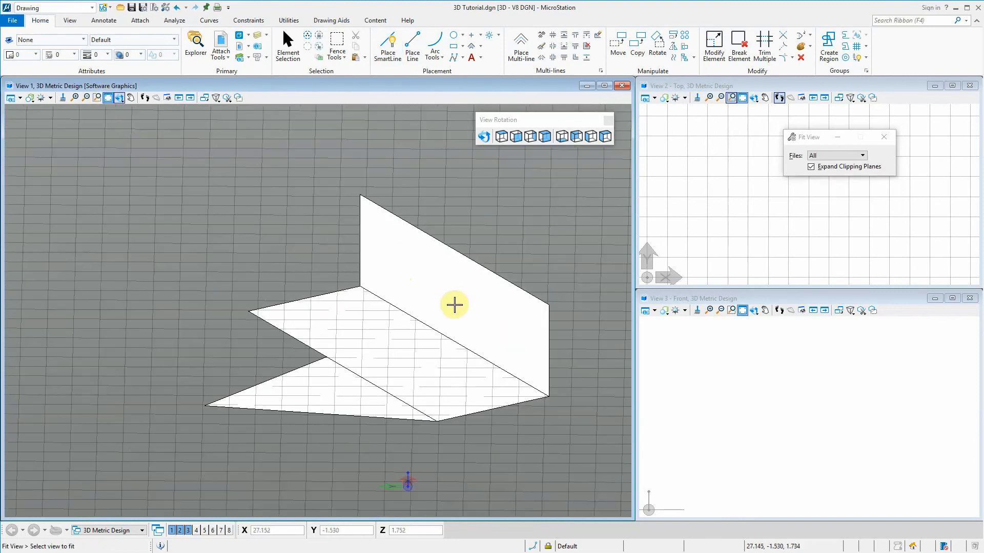
{"action": "left_click", "coordinate": [109, 98]}
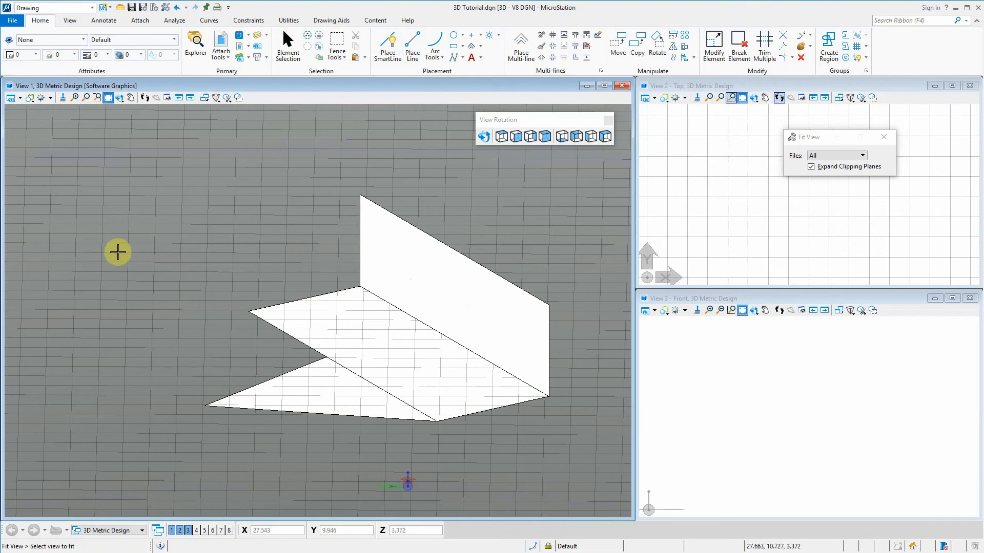
{"action": "scroll", "coordinate": [145, 277], "scroll_direction": "up", "scroll_amount": 3}
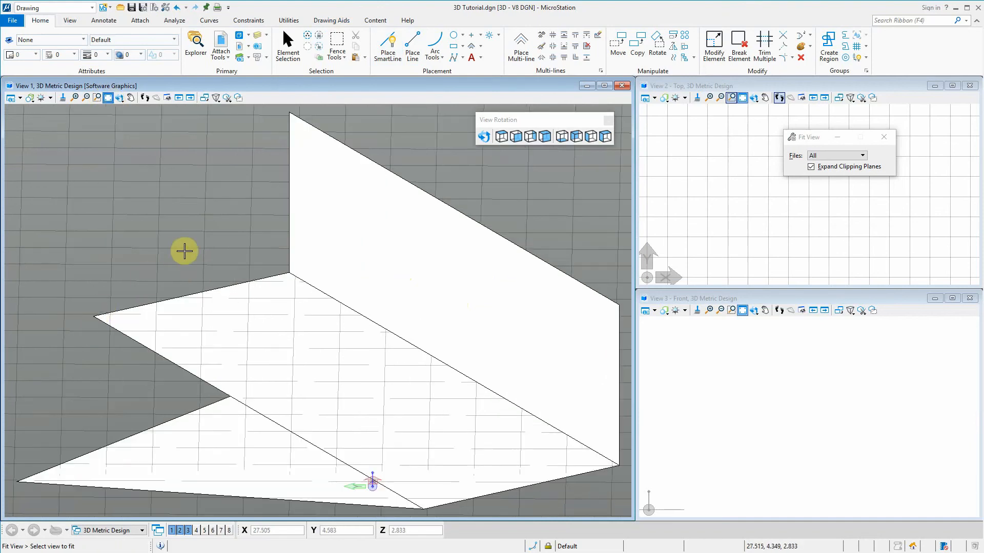
{"action": "scroll", "coordinate": [246, 215], "scroll_direction": "down", "scroll_amount": 6}
{"action": "scroll", "coordinate": [332, 118], "scroll_direction": "up", "scroll_amount": 3}
Try to start a SmartLine in empty space beside the vertical rectangle in View 1, with AccuDraw rotated to the Top plane
{"action": "left_click", "coordinate": [388, 44]}
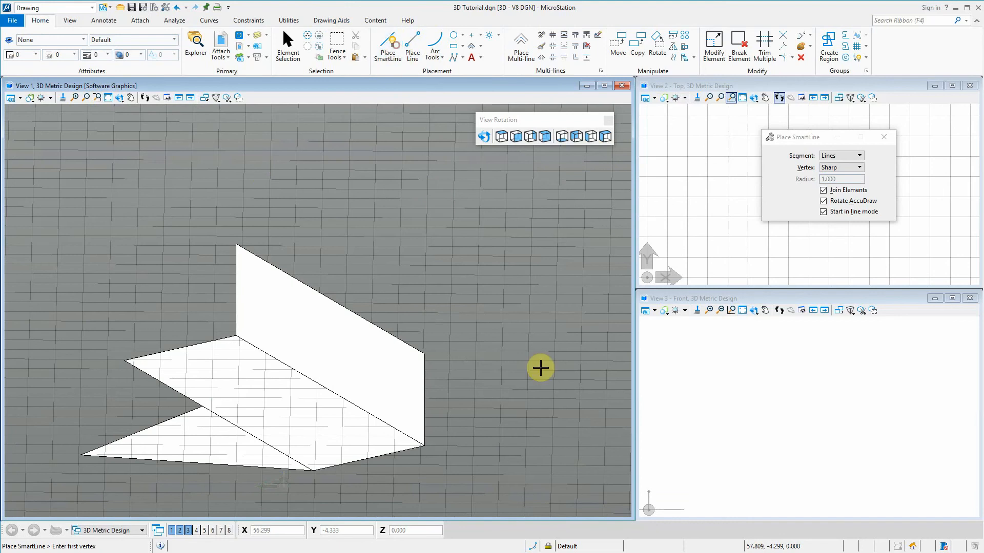
{"action": "left_click", "coordinate": [467, 290]}
{"action": "scroll", "coordinate": [410, 315], "scroll_direction": "down", "scroll_amount": 3}
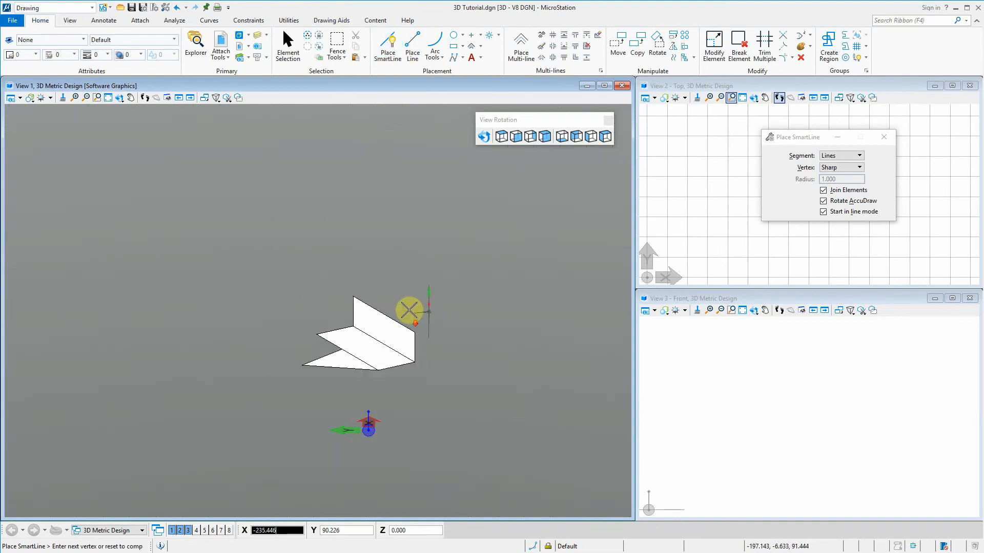
{"action": "scroll", "coordinate": [412, 304], "scroll_direction": "up", "scroll_amount": 1}
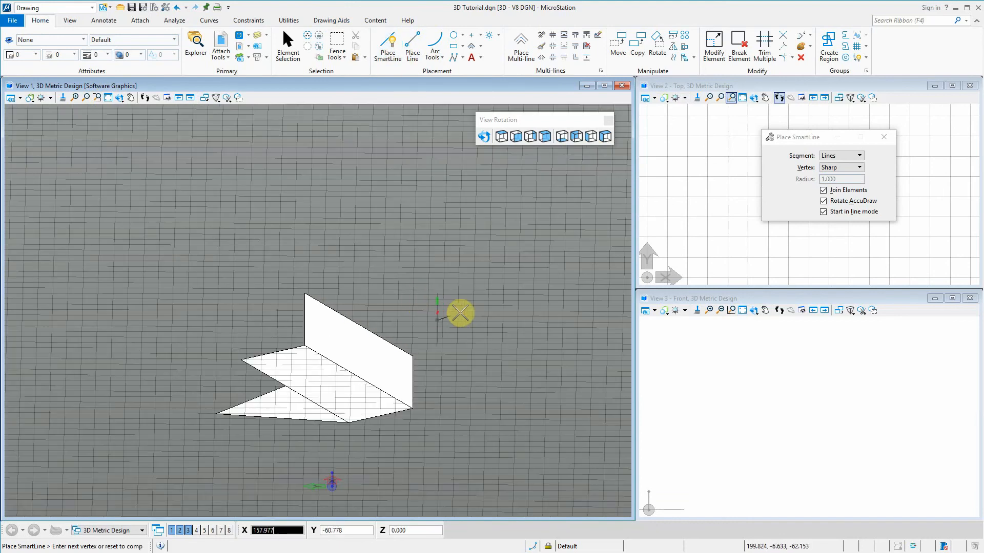
{"action": "key", "text": "t"}
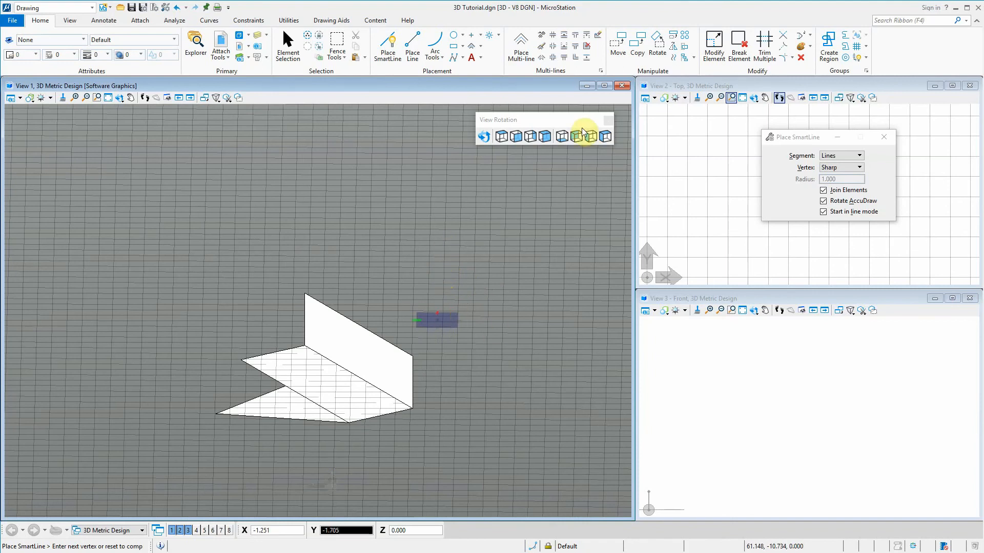
Rotate View 1 to Isometric and draw a closed 5 by 5 square with SmartLine on the Top plane beside the existing shapes
{"action": "left_click", "coordinate": [545, 137]}
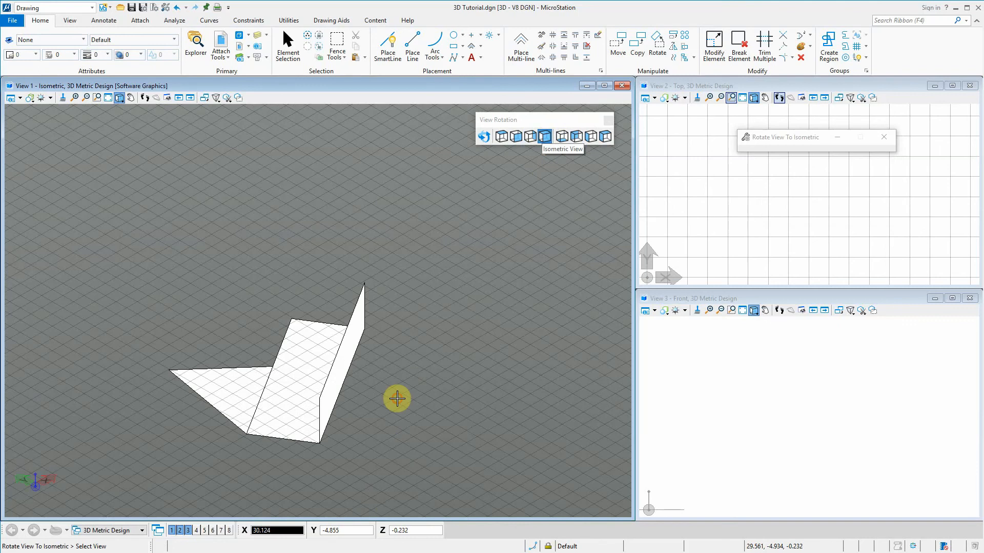
{"action": "left_click", "coordinate": [379, 45]}
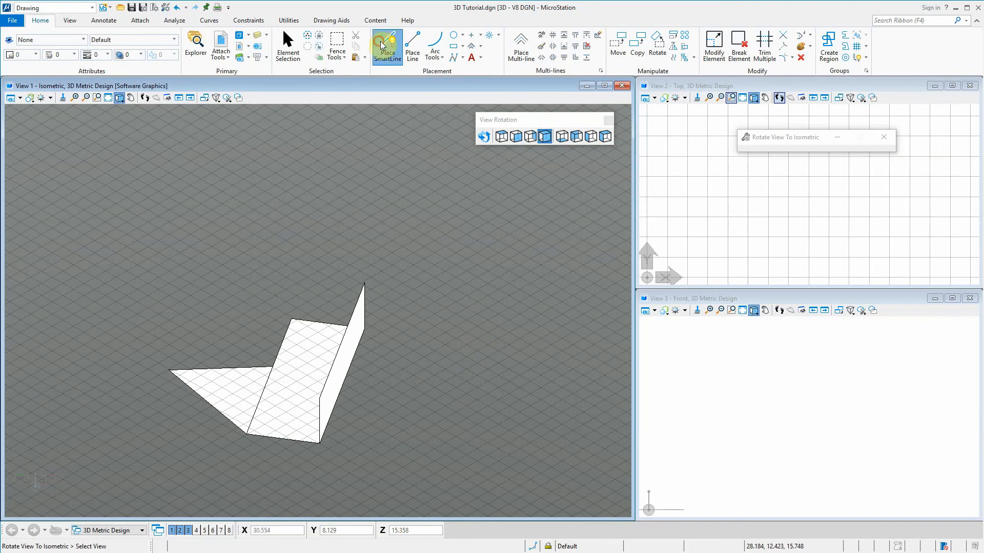
{"action": "left_click", "coordinate": [428, 365]}
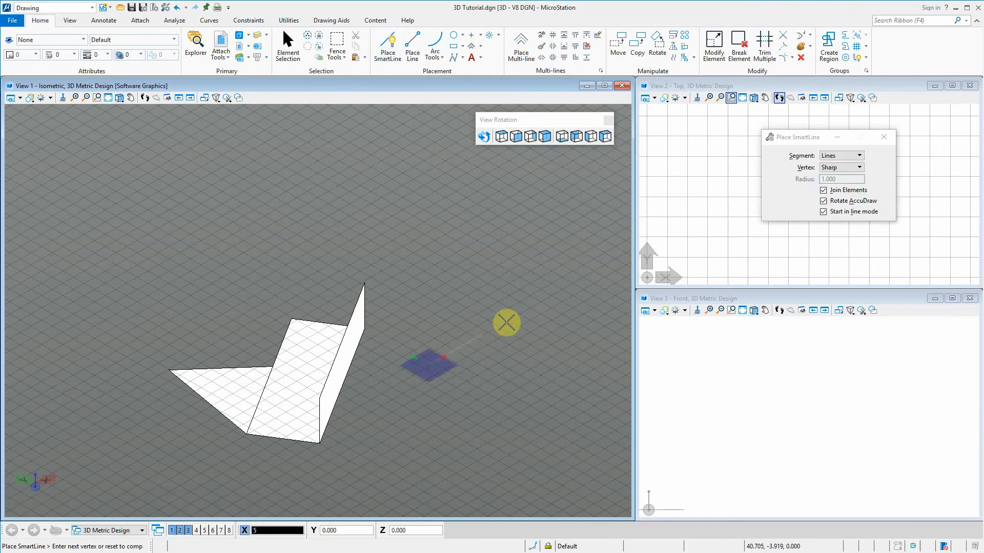
{"action": "left_click", "coordinate": [499, 322]}
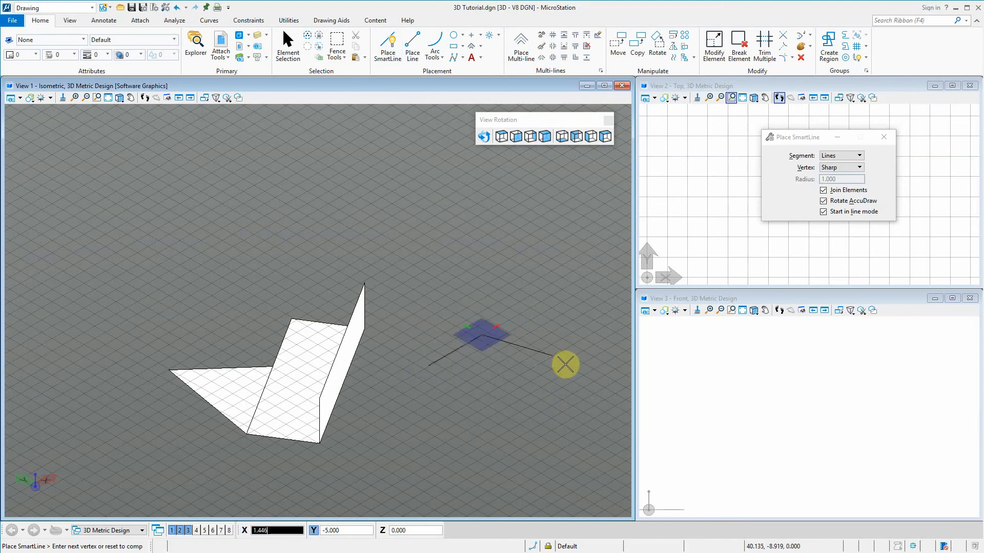
{"action": "left_click", "coordinate": [543, 376]}
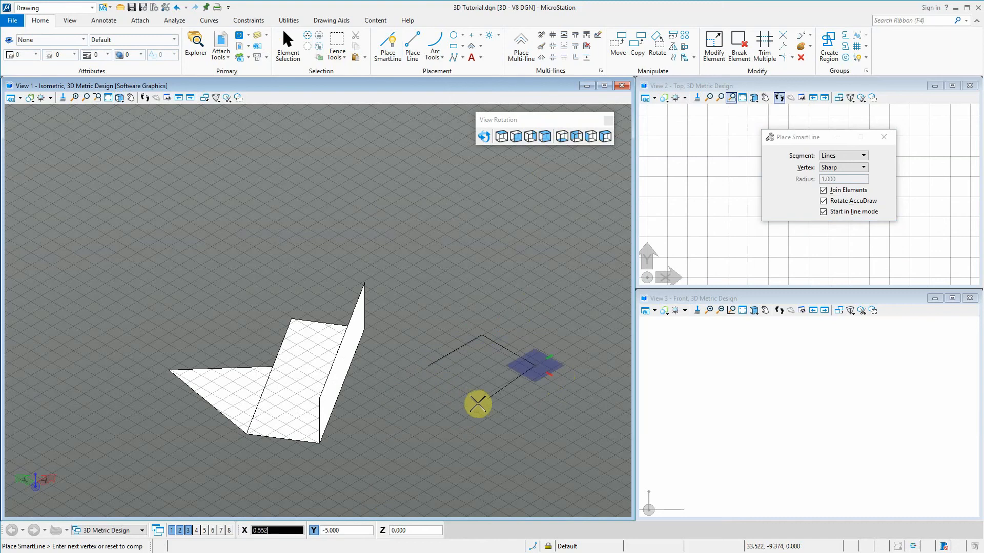
{"action": "left_click", "coordinate": [429, 365]}
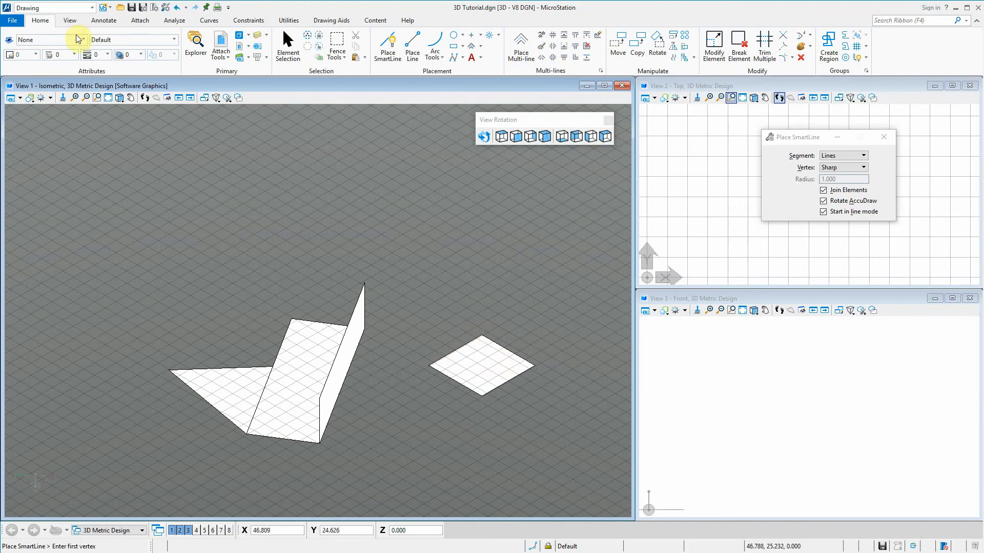
Try the Modeling workflow and return to the Drawing workflow to compare their tools
{"action": "left_click", "coordinate": [92, 8]}
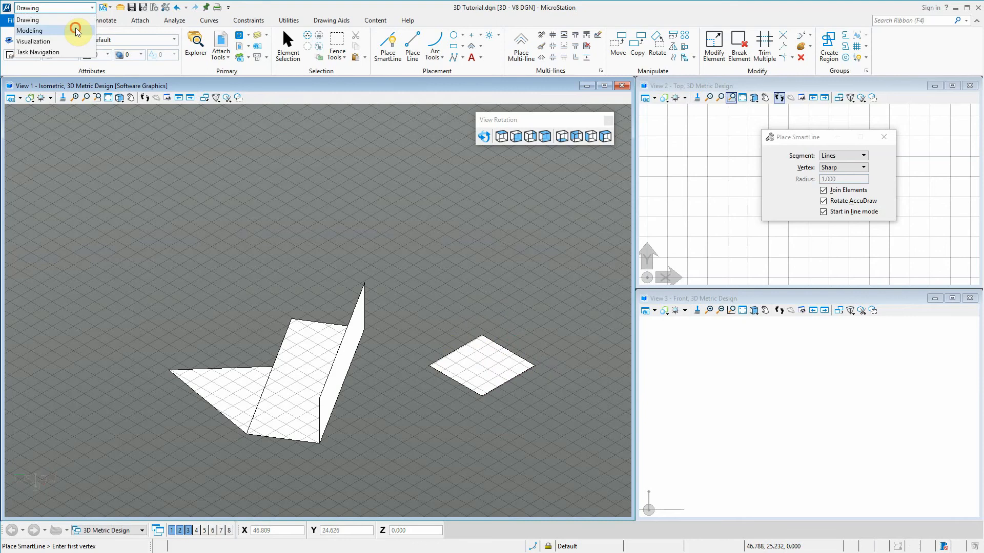
{"action": "left_click", "coordinate": [75, 31]}
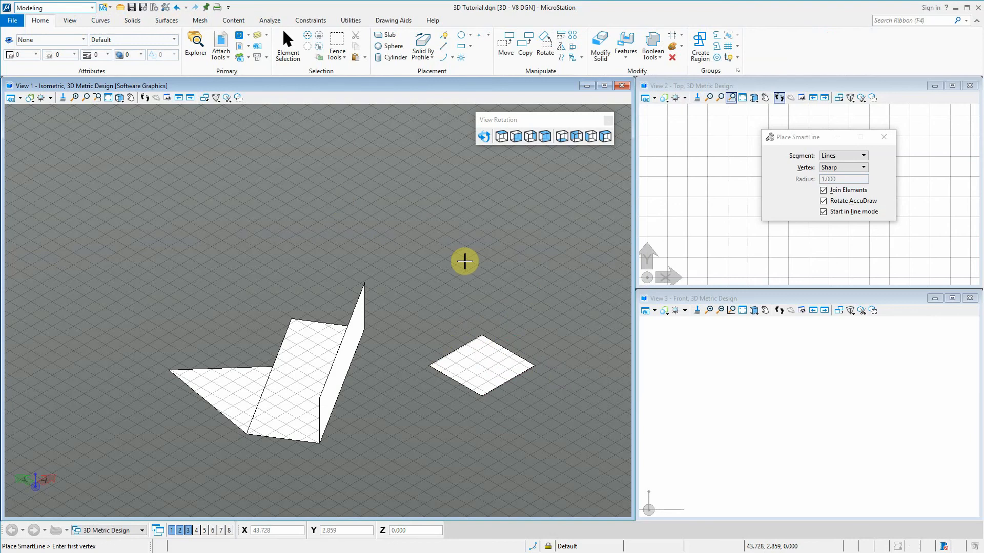
{"action": "left_click", "coordinate": [76, 8]}
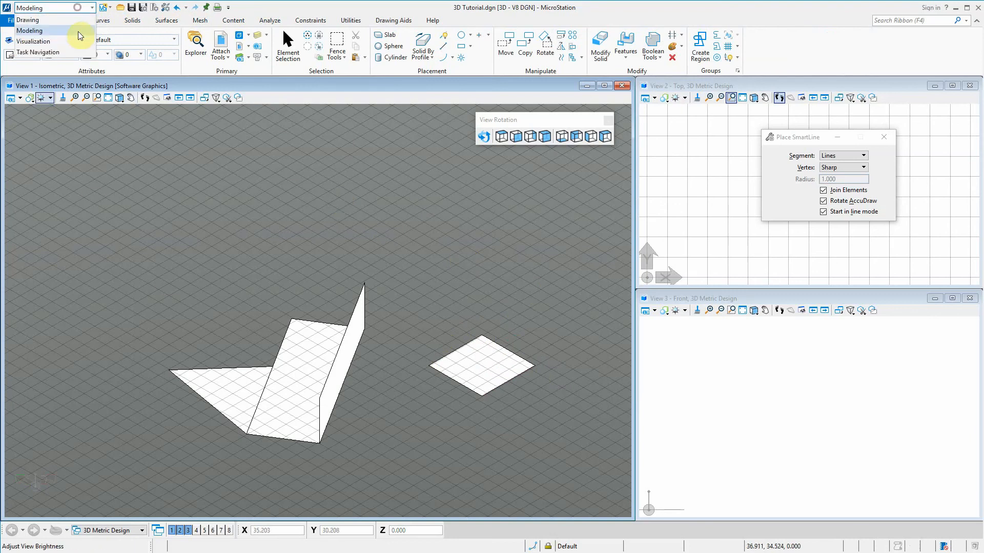
{"action": "left_click", "coordinate": [28, 20]}
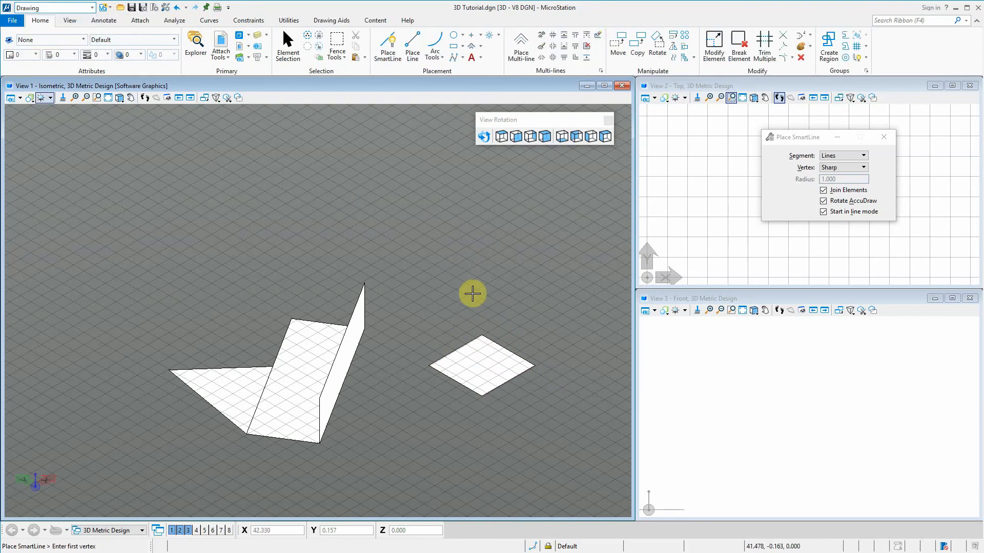
Examine the Placement and Modify pop-up tool sets available at the pointer in the Drawing workflow
{"action": "right_click", "coordinate": [462, 282]}
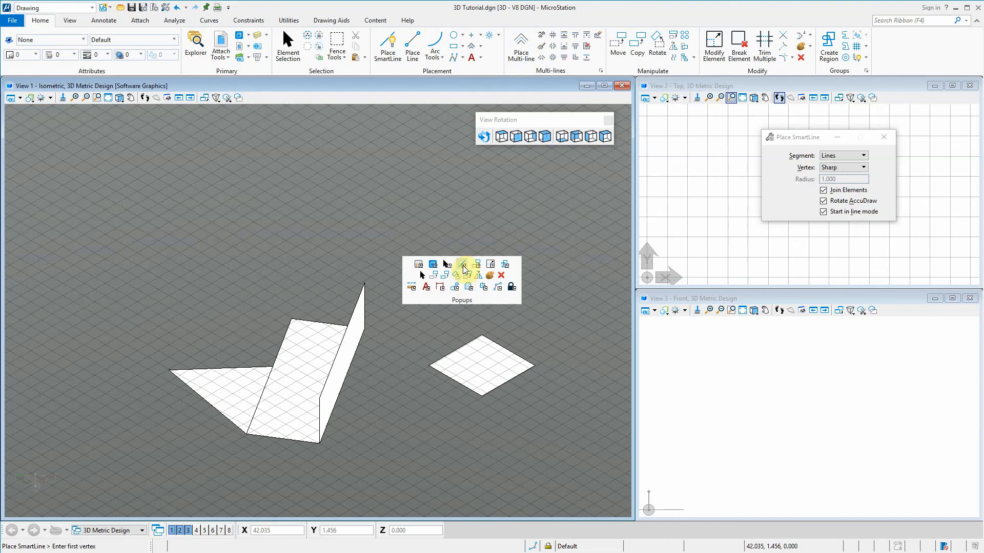
{"action": "left_click", "coordinate": [464, 267]}
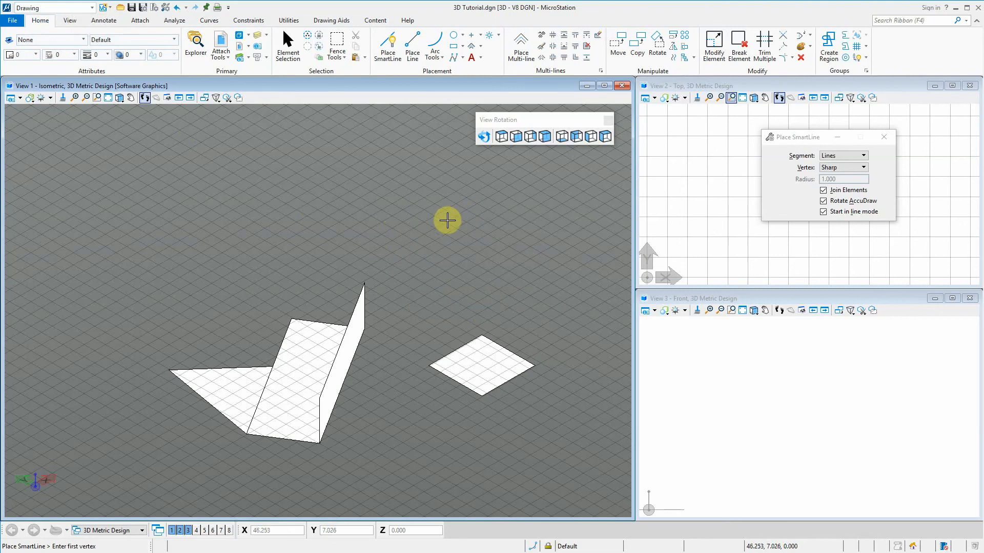
{"action": "key", "text": "space"}
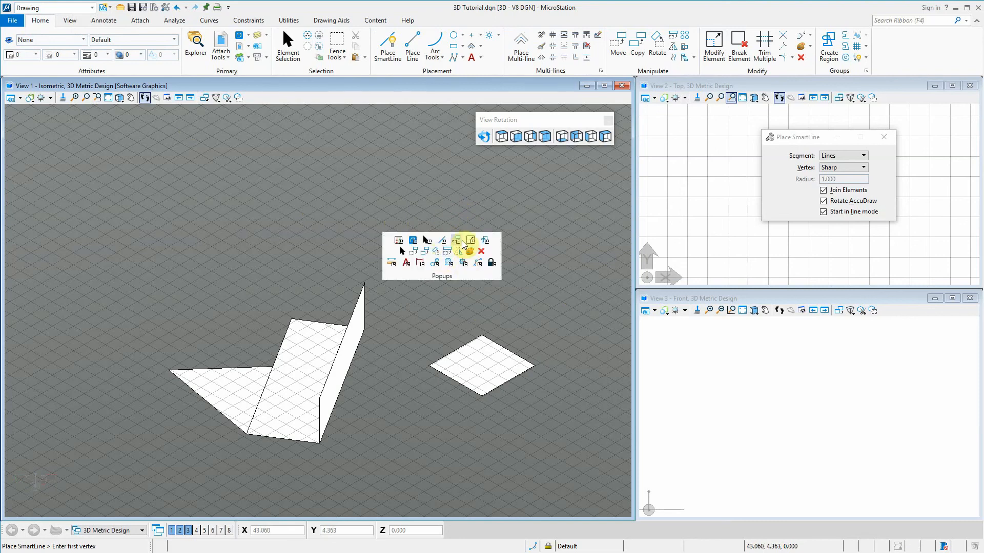
{"action": "left_click", "coordinate": [471, 241]}
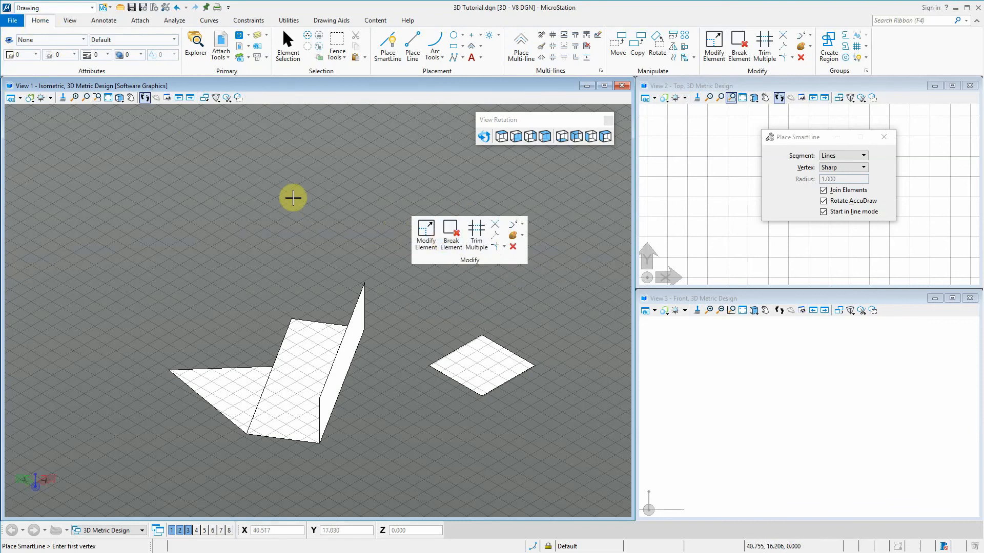
Switch to the Modeling workflow and examine its Placement pop-up tools at the pointer in View 1
{"action": "left_click", "coordinate": [64, 8]}
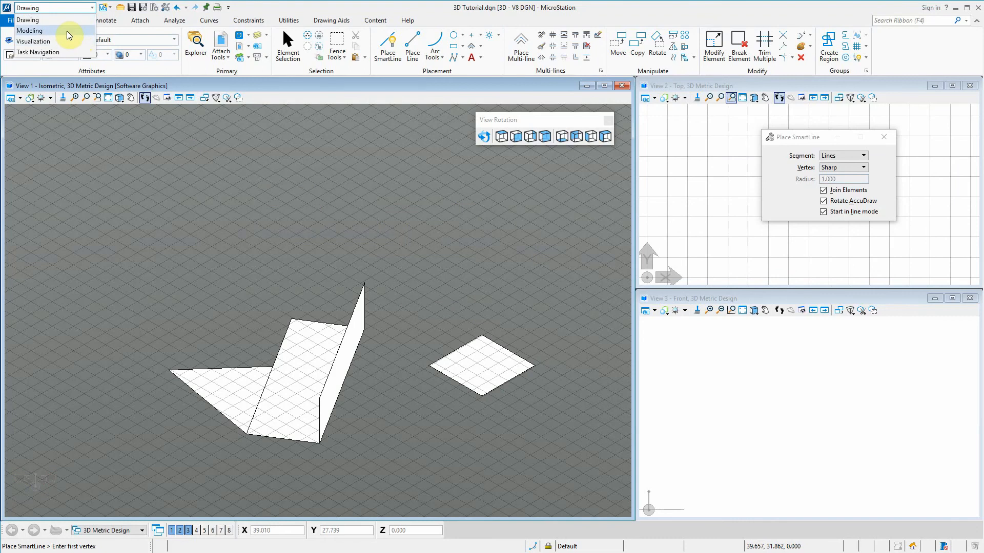
{"action": "left_click", "coordinate": [67, 31]}
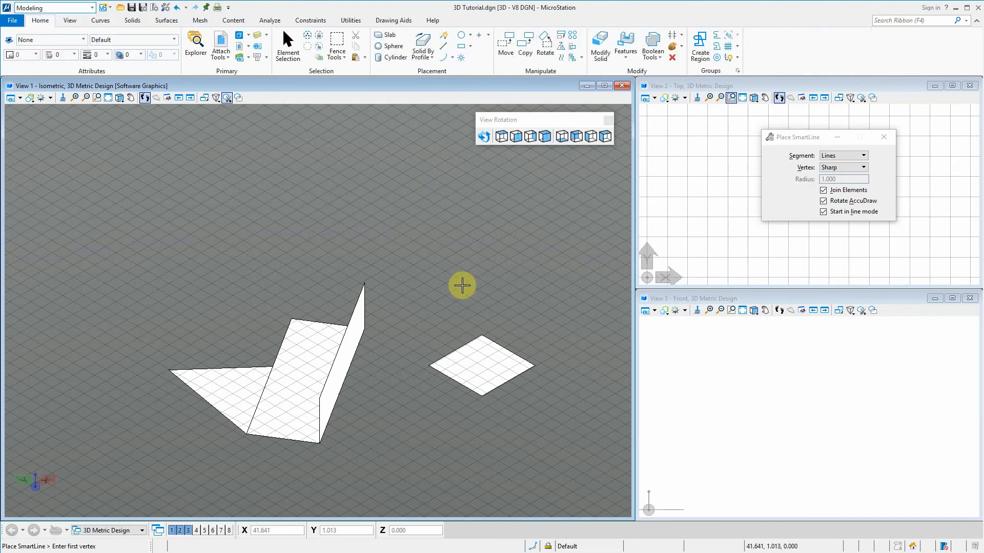
{"action": "key", "text": "space"}
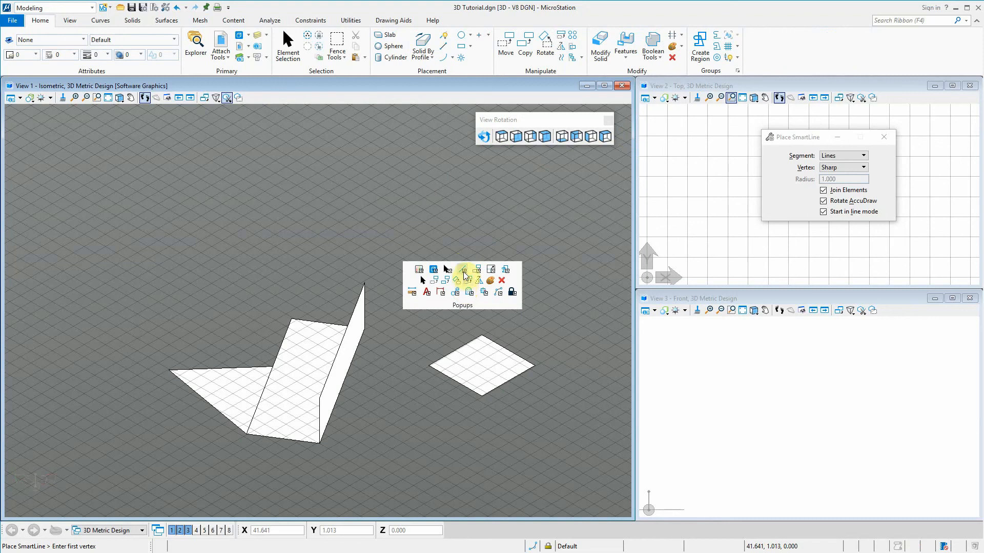
{"action": "left_click", "coordinate": [464, 272]}
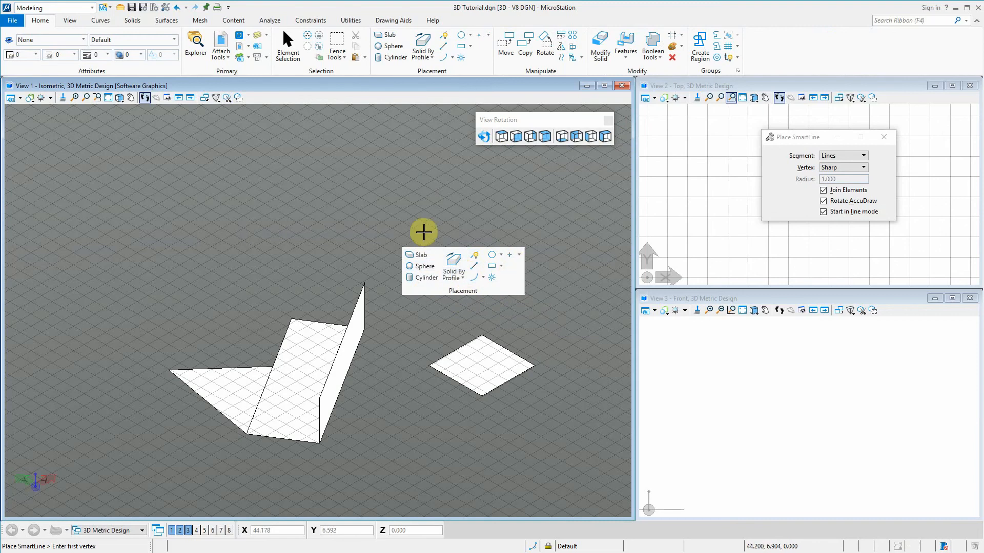
{"action": "right_click", "coordinate": [387, 237]}
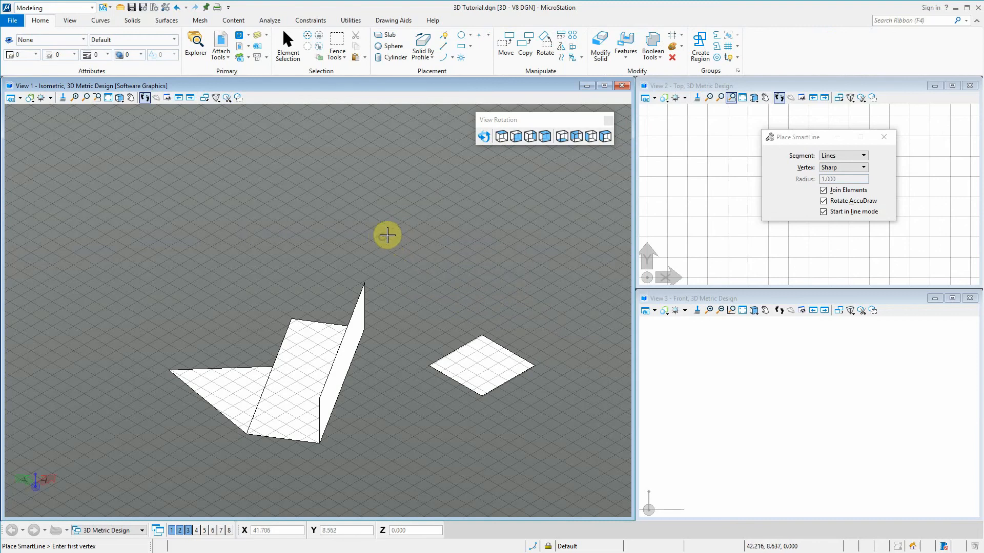
{"action": "left_click", "coordinate": [415, 226]}
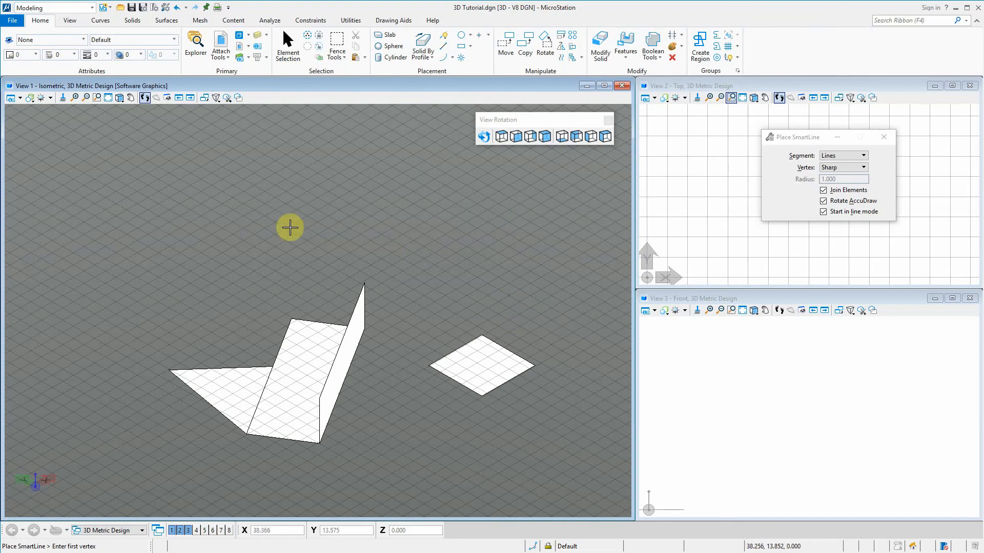
Extrude the new square upward by a distance of 5 into a parametric solid cube
{"action": "left_click", "coordinate": [129, 20]}
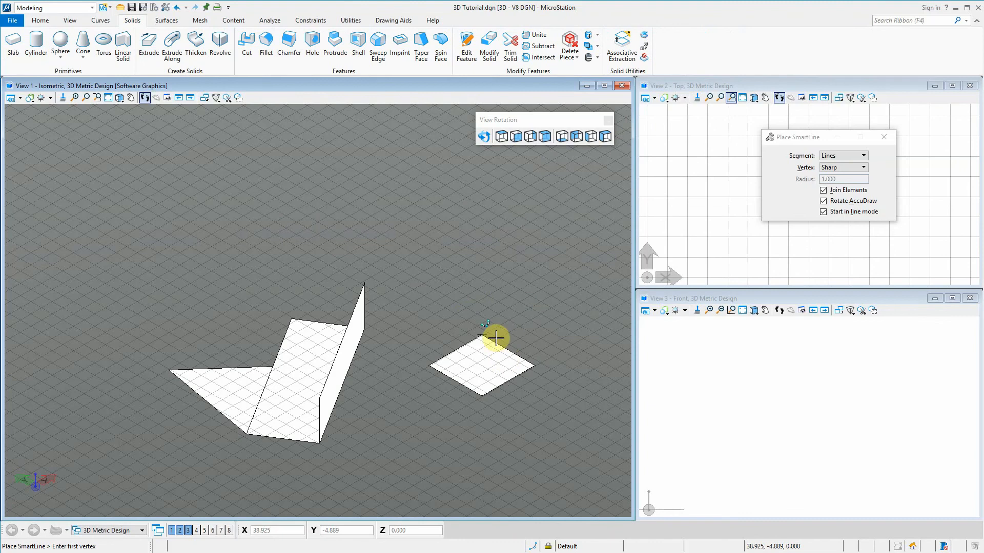
{"action": "left_click", "coordinate": [150, 42]}
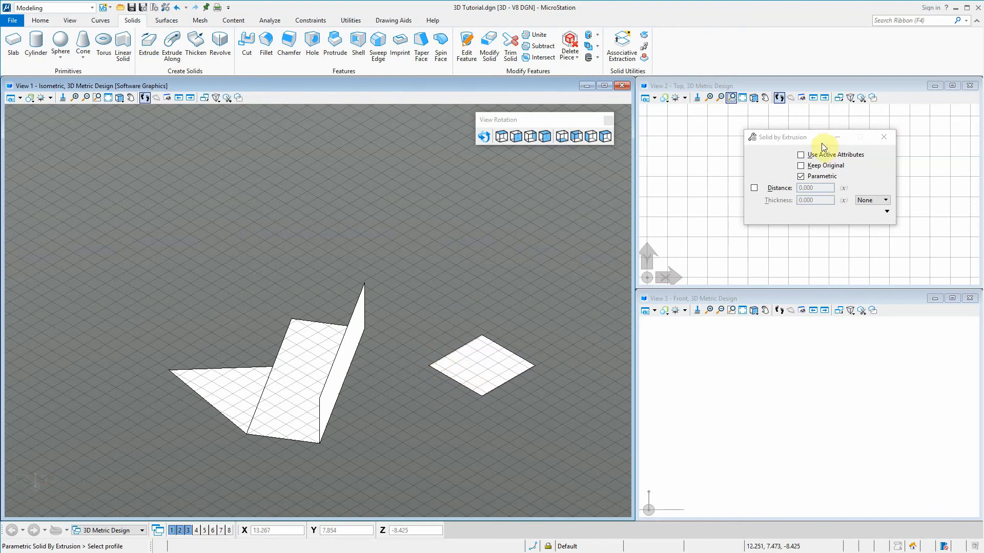
{"action": "left_click_drag", "start_coordinate": [812, 142], "coordinate": [754, 157]}
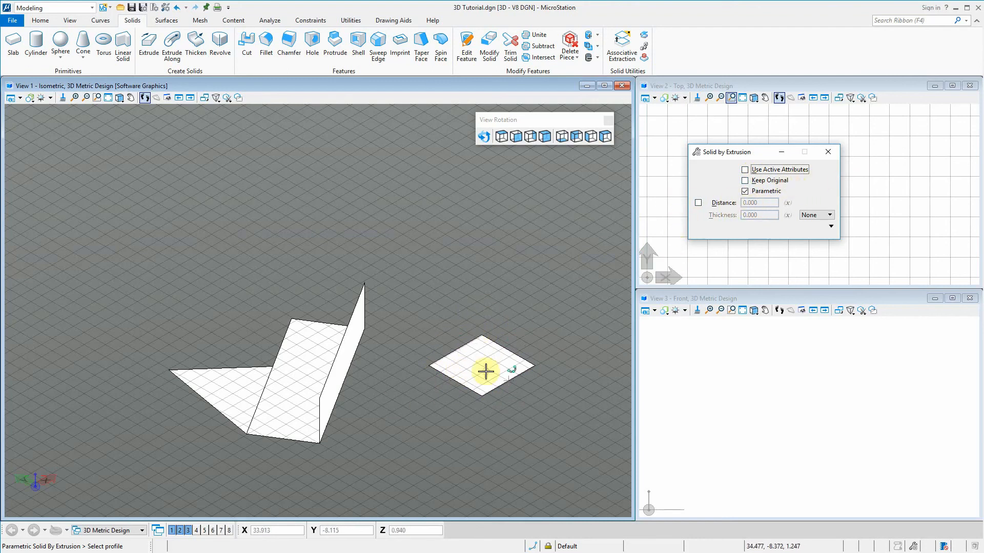
{"action": "left_click", "coordinate": [455, 363]}
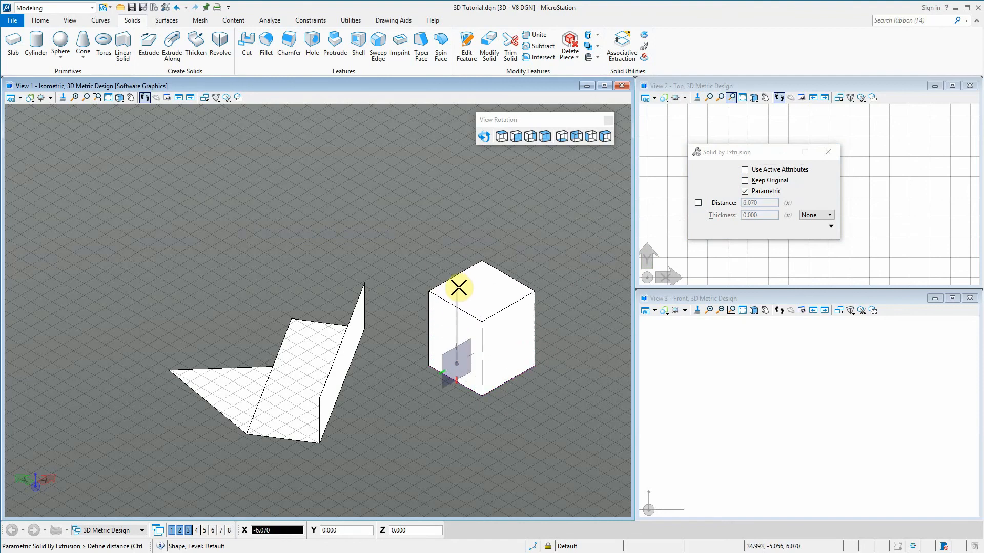
{"action": "type", "text": "5"}
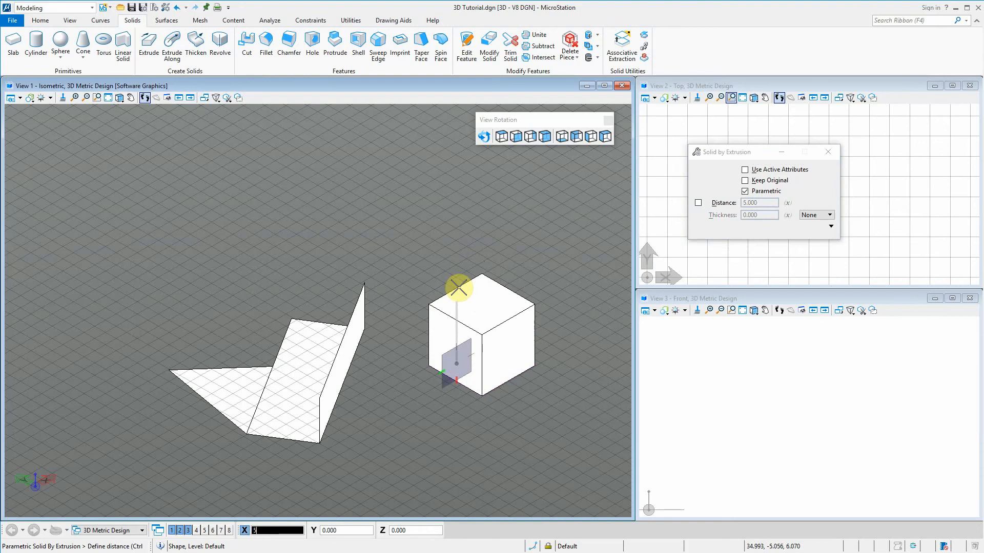
{"action": "left_click", "coordinate": [458, 288]}
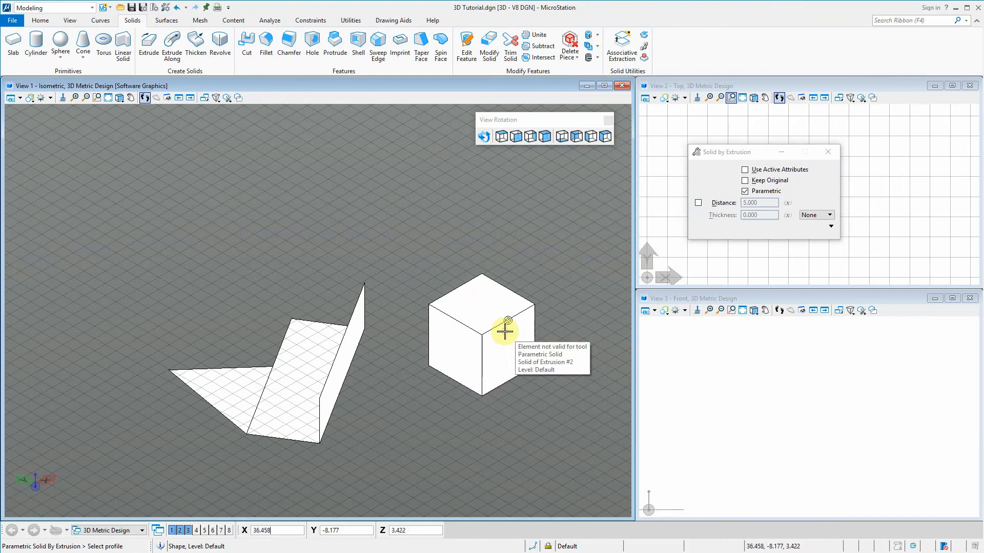
Start Modify Solid in face mode and try to offset a face of the cube, starting from its top face
{"action": "left_click", "coordinate": [493, 46]}
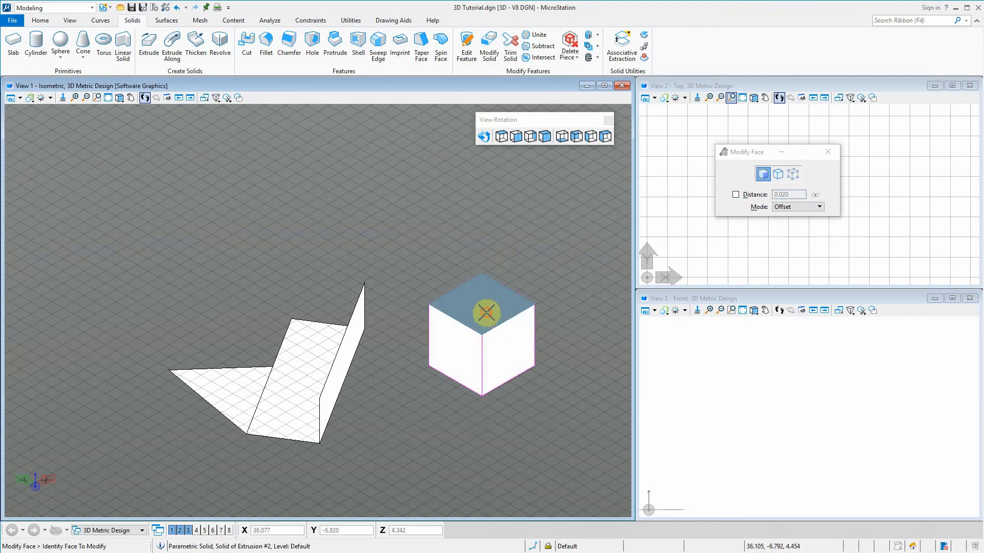
{"action": "left_click", "coordinate": [486, 312]}
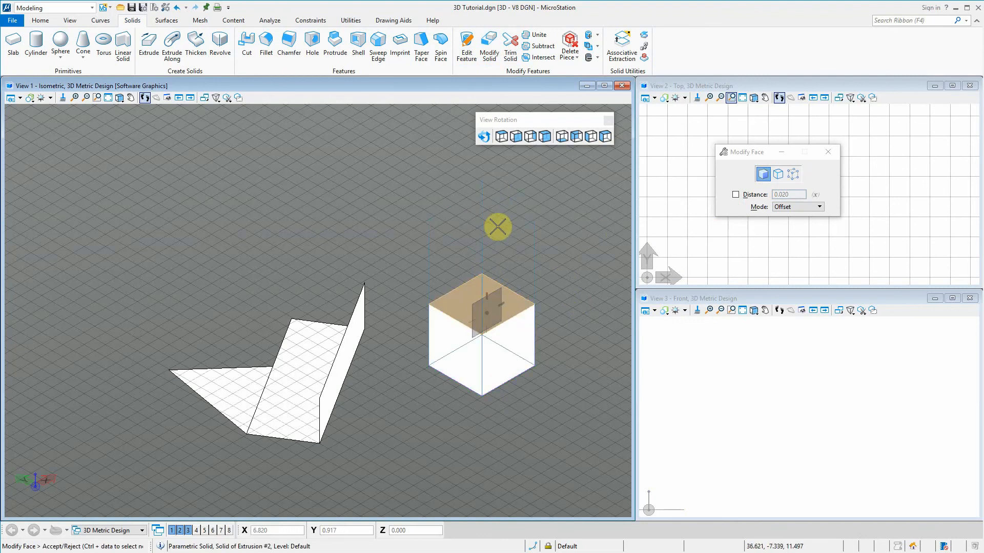
{"action": "left_click", "coordinate": [481, 308]}
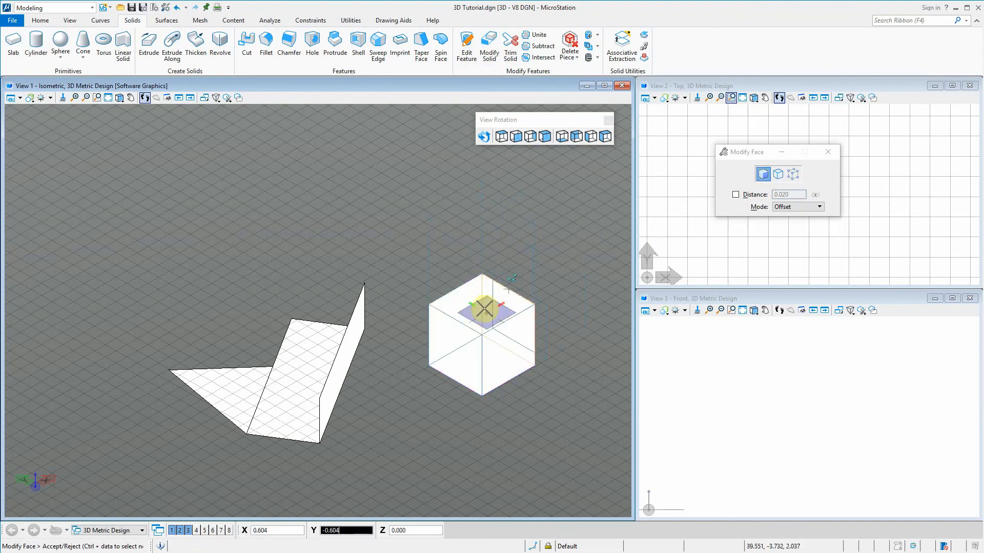
{"action": "left_click", "coordinate": [549, 278]}
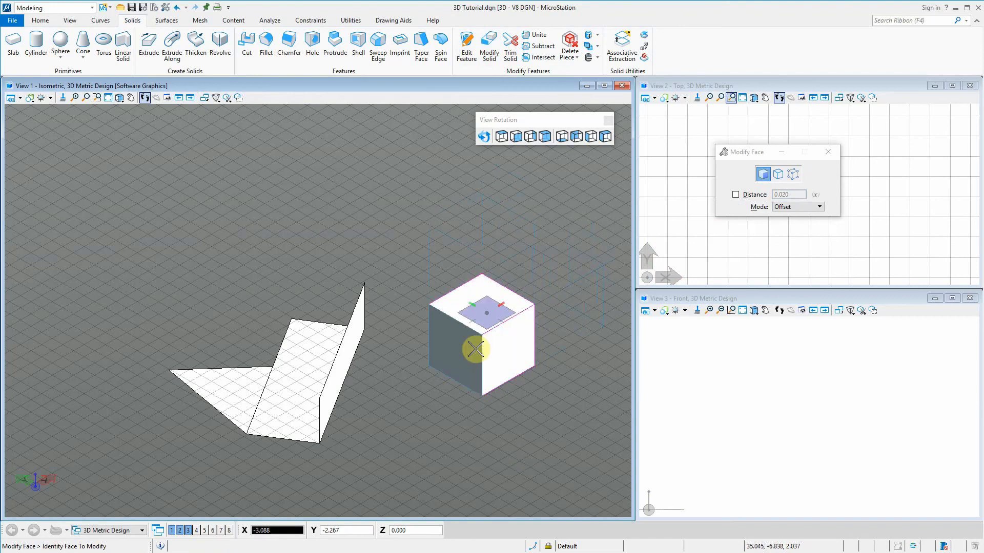
{"action": "right_click", "coordinate": [514, 240]}
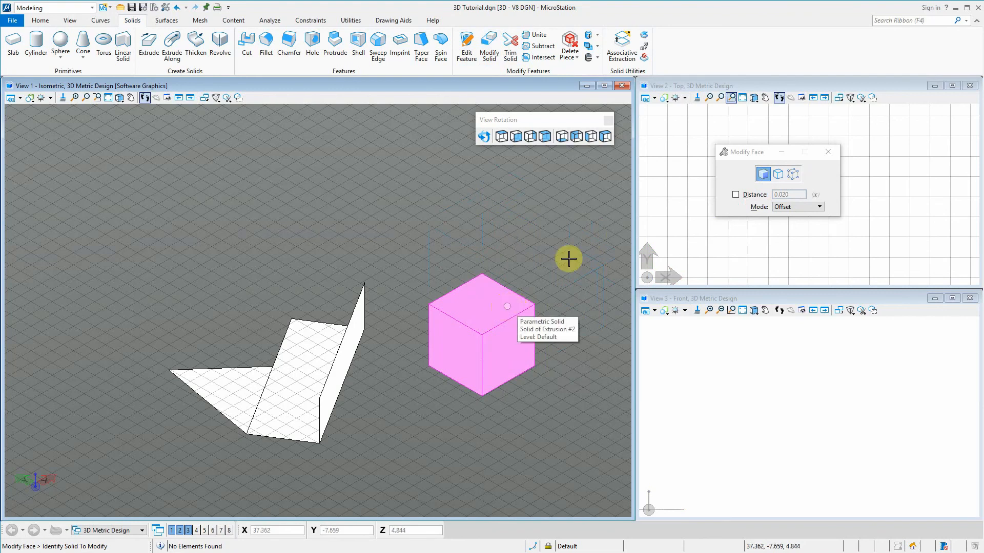
Identify the cube again and try another face offset from a point near the edge of its top face
{"action": "left_click", "coordinate": [514, 304]}
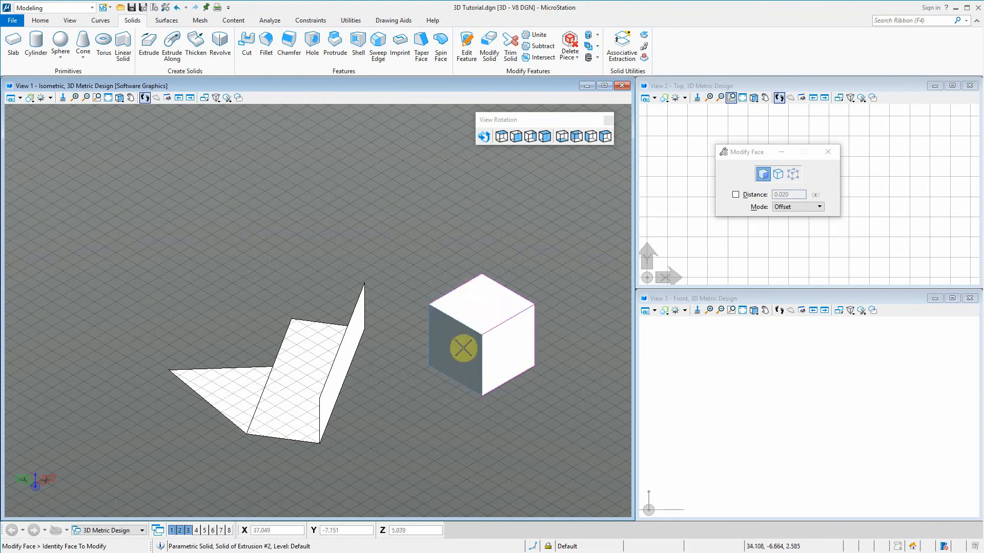
{"action": "left_click", "coordinate": [514, 308]}
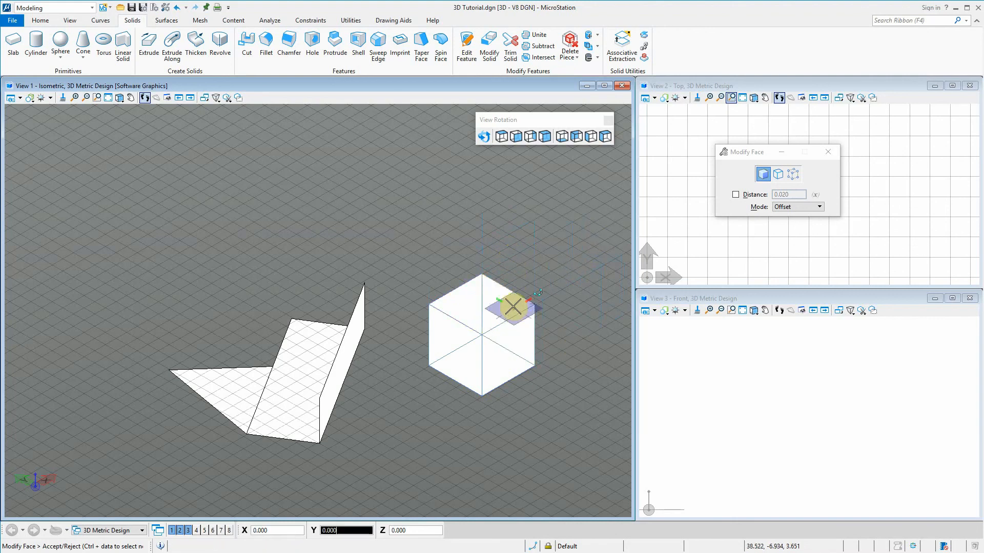
{"action": "right_click", "coordinate": [586, 260]}
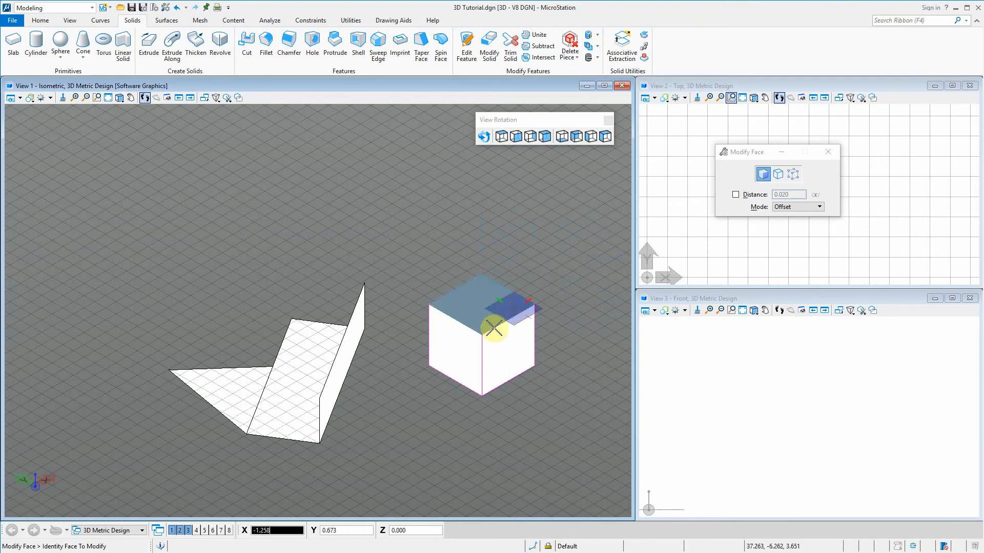
{"action": "right_click", "coordinate": [517, 290]}
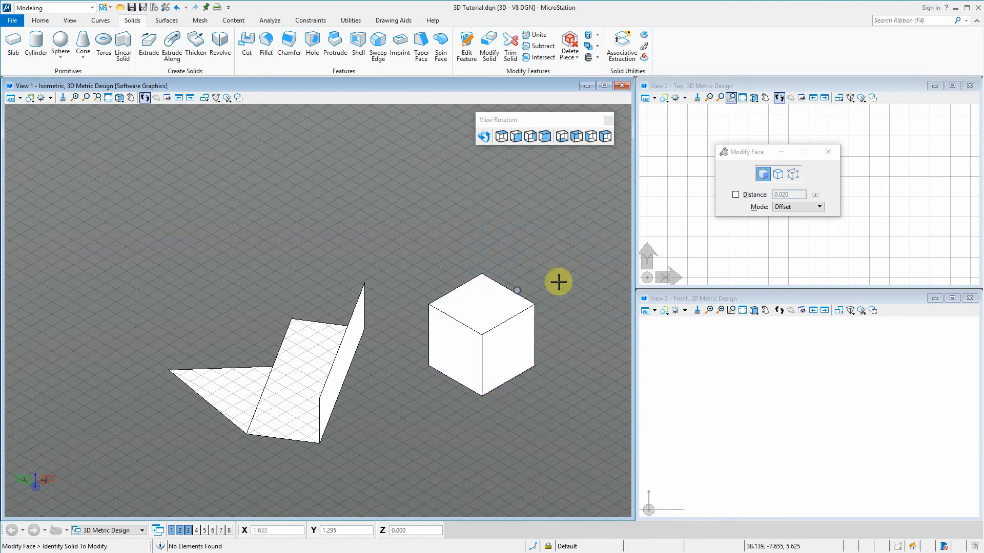
Try Modify Edge on the cube by raising its front right top edge about 3.5, and undo the change
{"action": "left_click", "coordinate": [779, 175]}
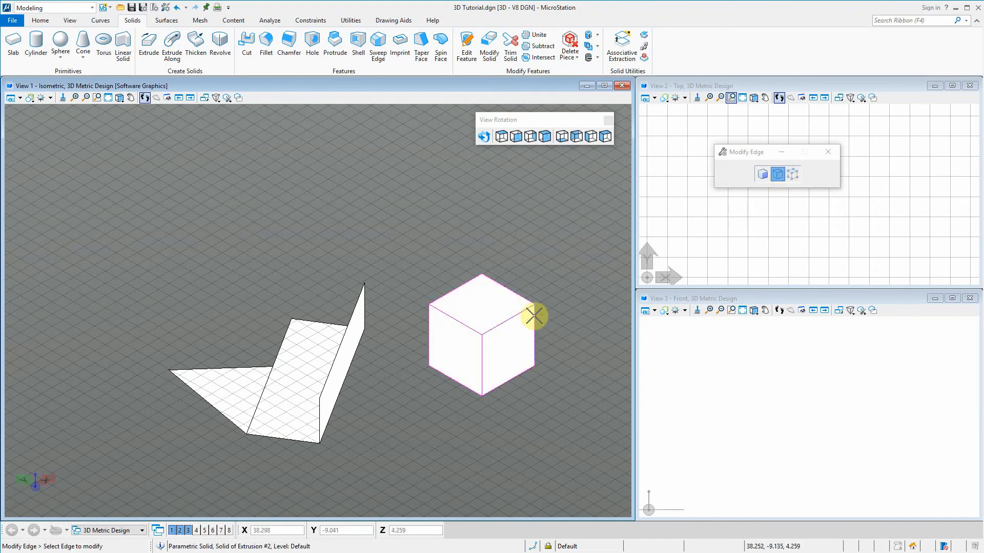
{"action": "left_click", "coordinate": [530, 309]}
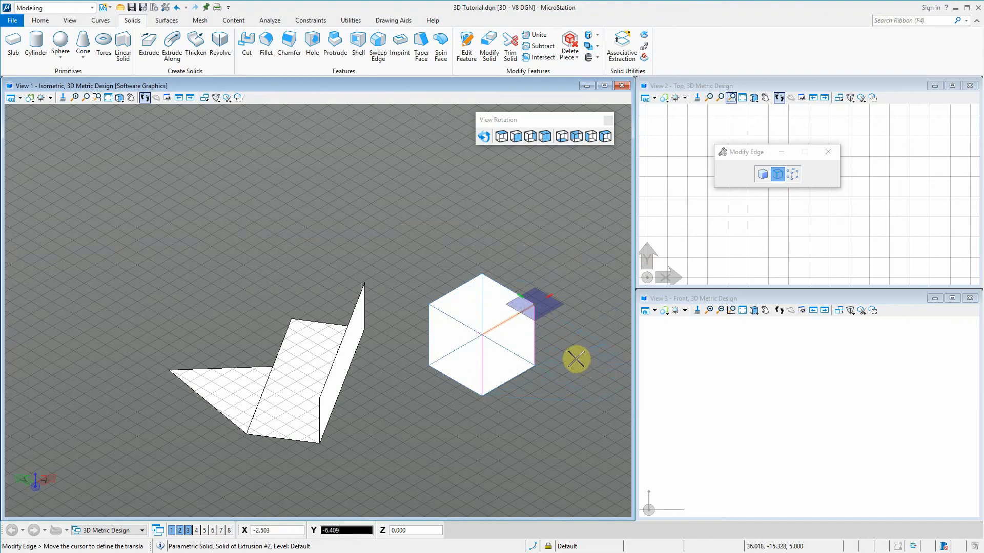
{"action": "key", "text": "f"}
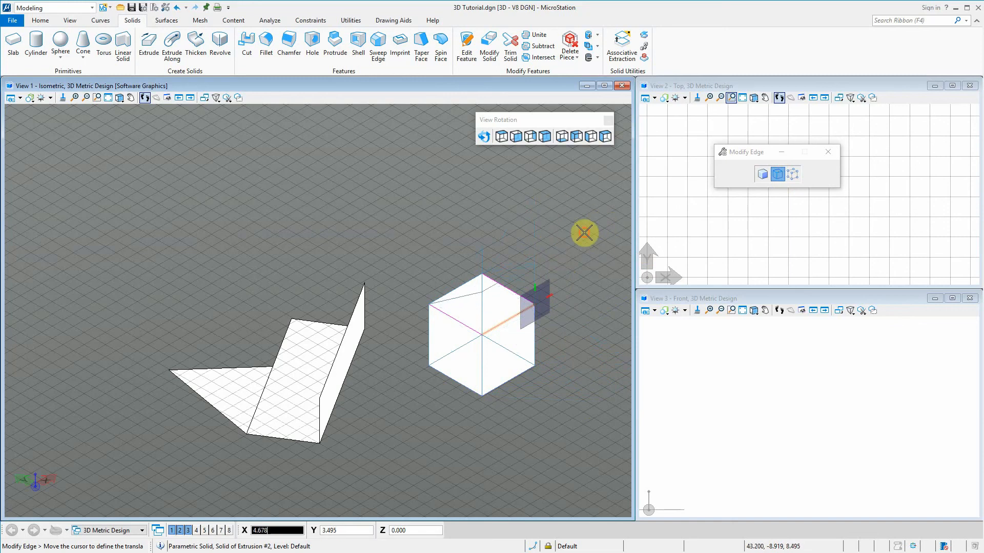
{"action": "left_click", "coordinate": [585, 233]}
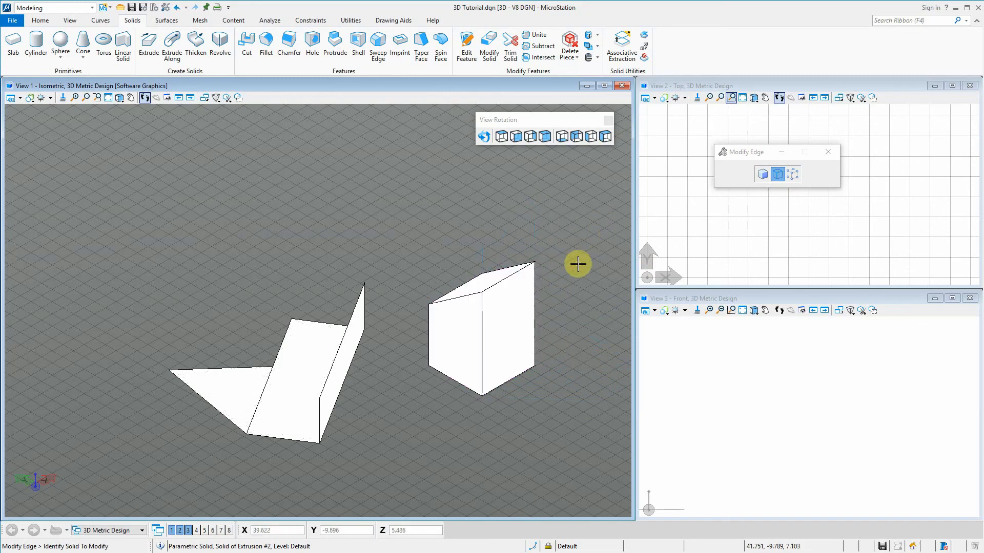
{"action": "key", "text": "ctrl+z"}
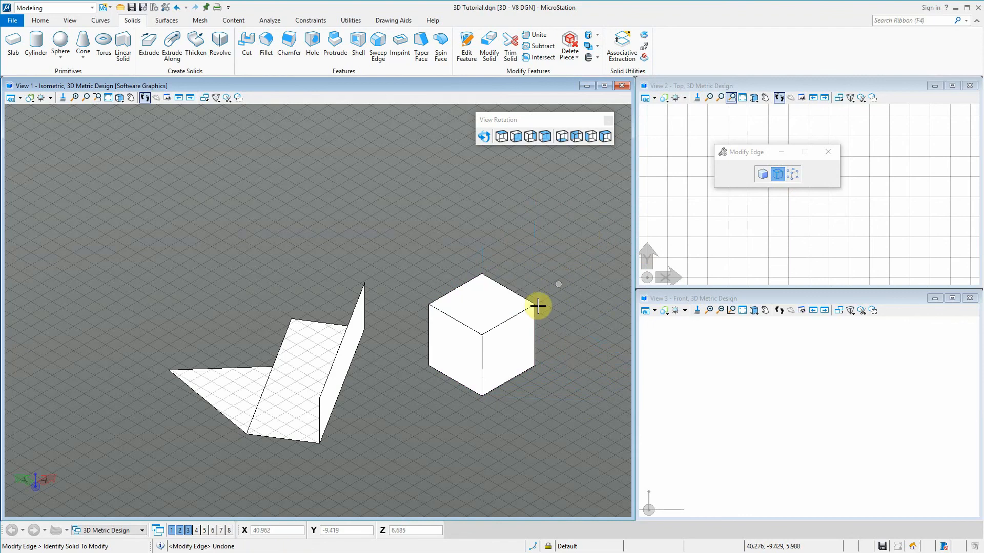
Use Modify Vertex to raise the cube's right top corner straight up
{"action": "left_click", "coordinate": [795, 173]}
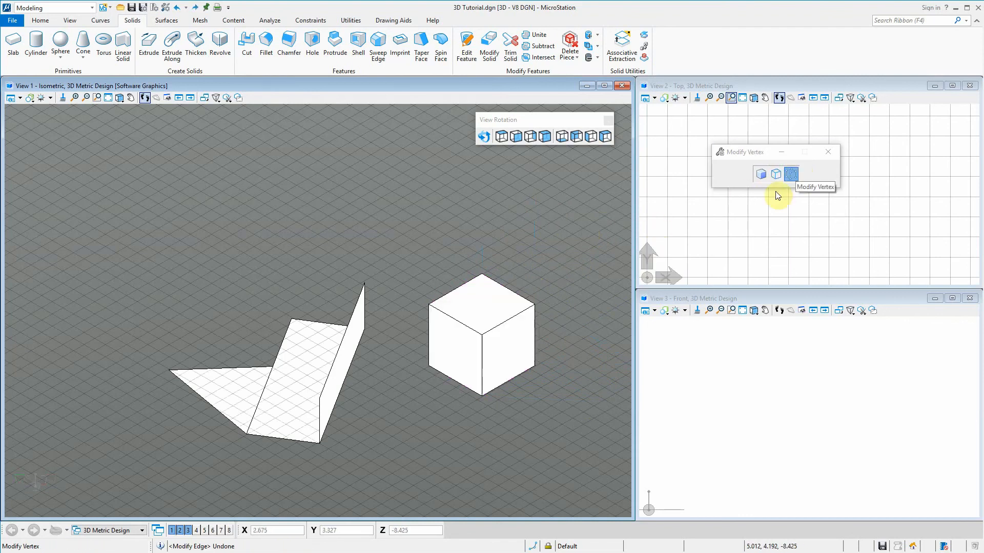
{"action": "left_click", "coordinate": [532, 305]}
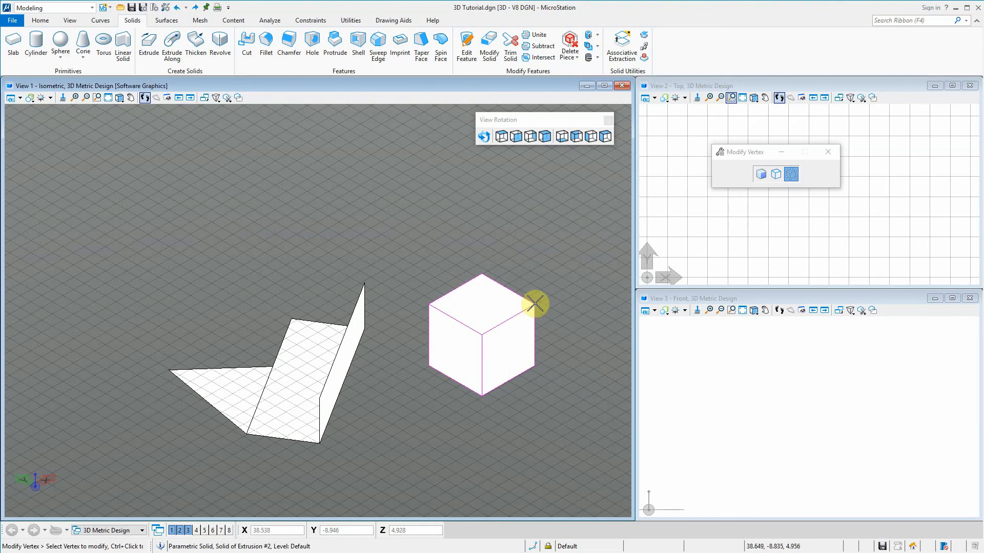
{"action": "left_click", "coordinate": [532, 229]}
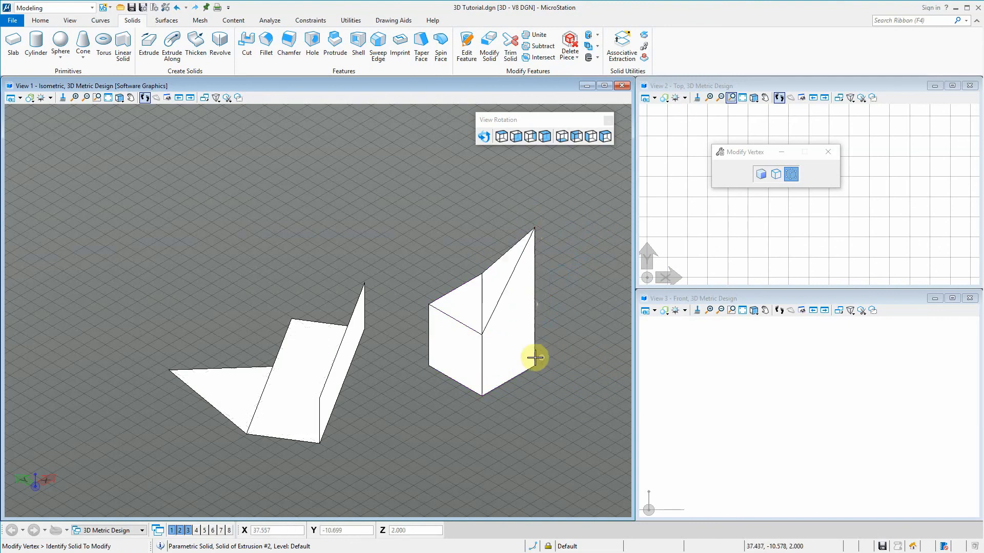
Raise the solid's front top corner by about 3.7 with Modify Vertex
{"action": "left_click", "coordinate": [480, 335]}
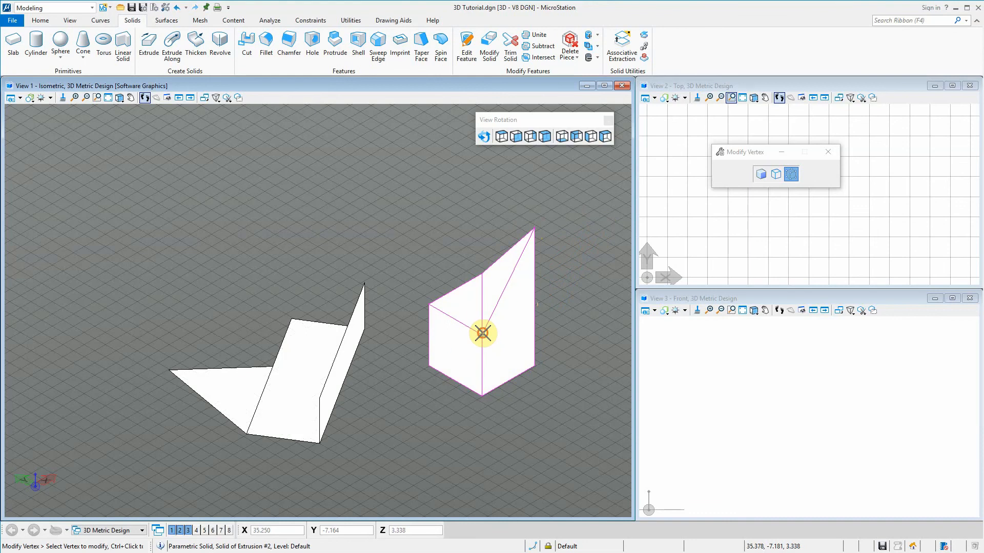
{"action": "left_click", "coordinate": [482, 333]}
{"action": "left_click", "coordinate": [481, 290]}
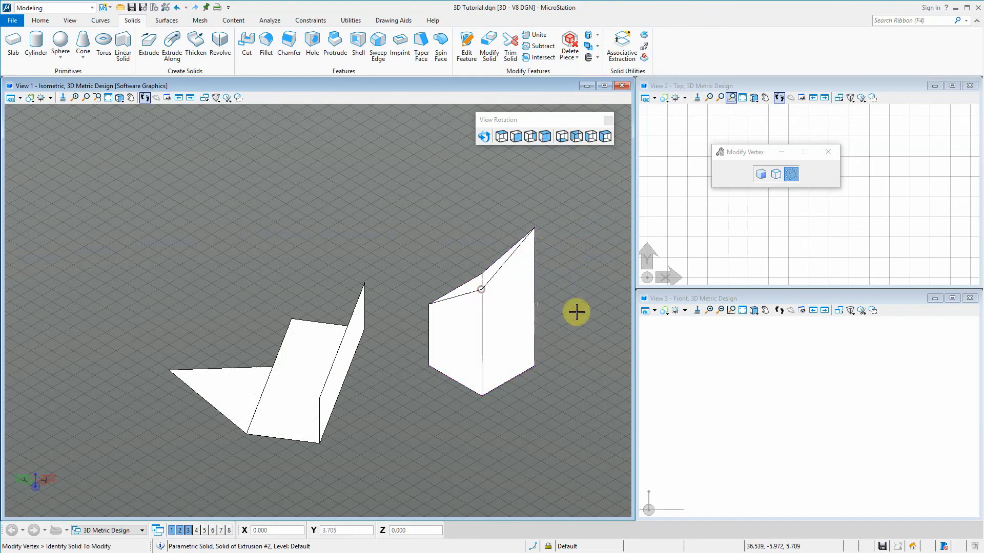
{"action": "right_click", "coordinate": [552, 362]}
{"action": "left_click", "coordinate": [522, 351]}
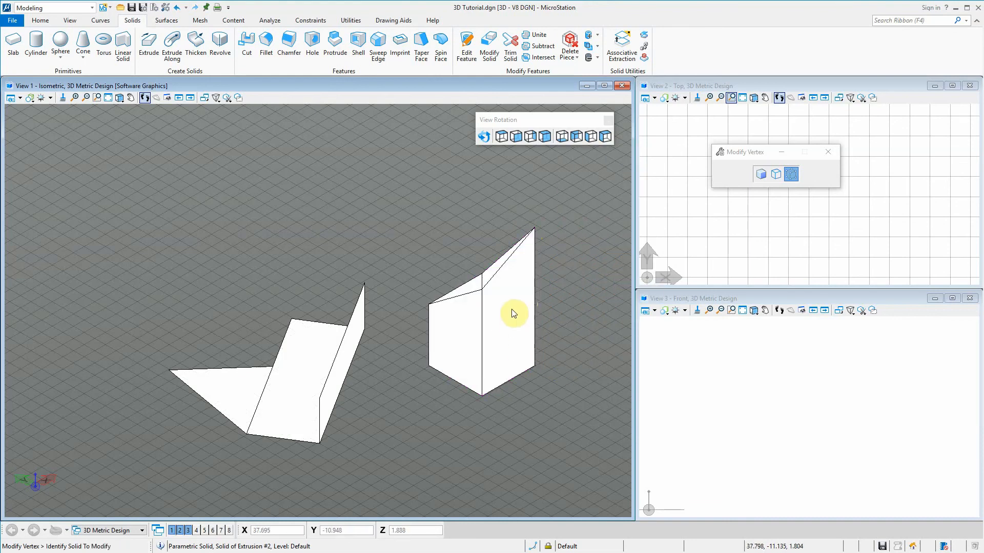
Dismiss the Properties dialog and undo both vertex changes to the solid
{"action": "middle_click_drag", "start_coordinate": [460, 303], "coordinate": [488, 322]}
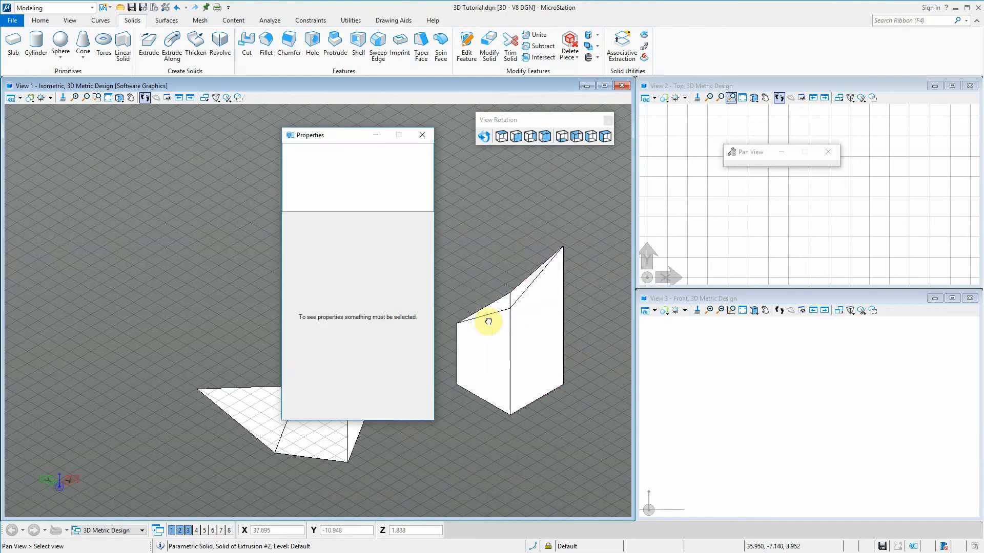
{"action": "left_click", "coordinate": [416, 135]}
{"action": "scroll", "coordinate": [364, 292], "scroll_direction": "down", "scroll_amount": 3}
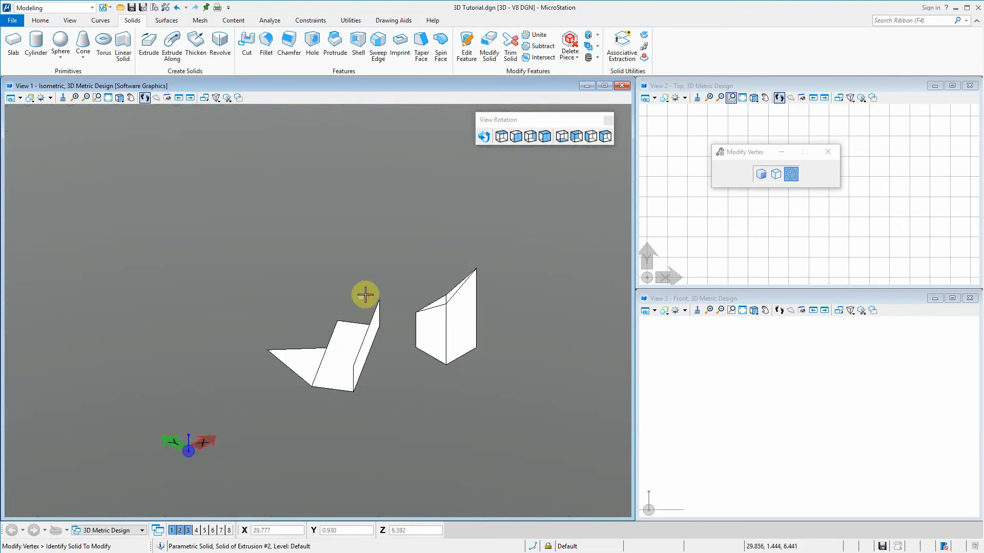
{"action": "scroll", "coordinate": [424, 329], "scroll_direction": "up", "scroll_amount": 5}
{"action": "scroll", "coordinate": [423, 340], "scroll_direction": "down", "scroll_amount": 2}
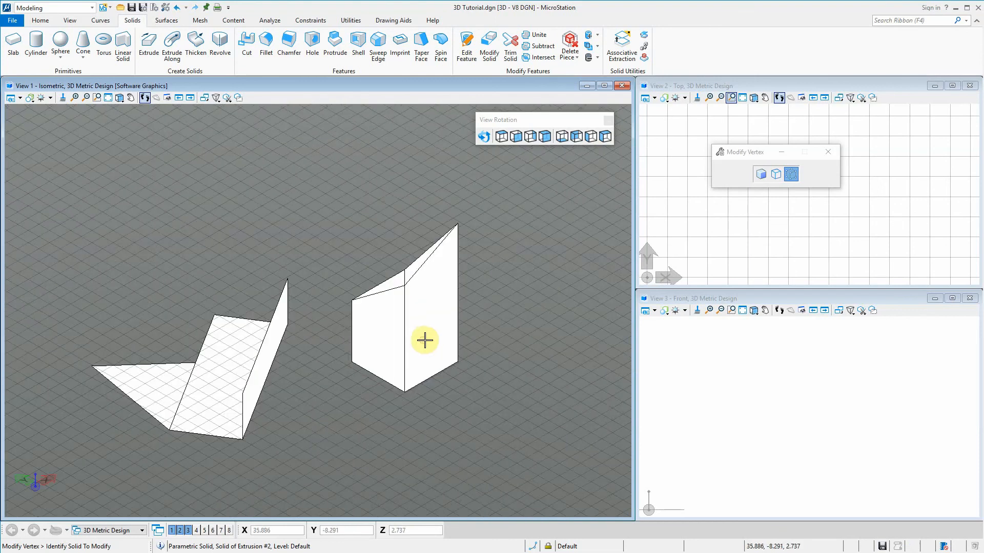
{"action": "key", "text": "ctrl+z"}
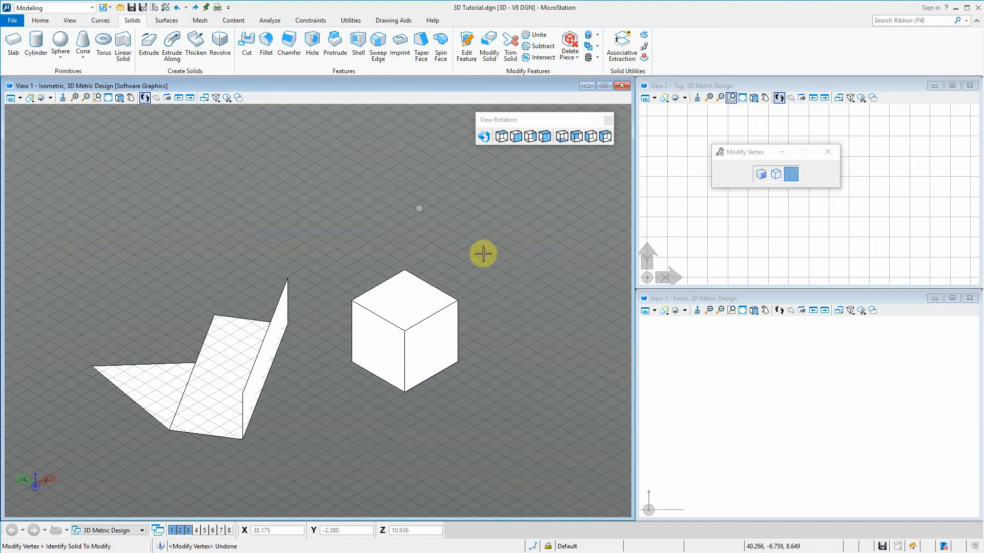
{"action": "left_click", "coordinate": [436, 314]}
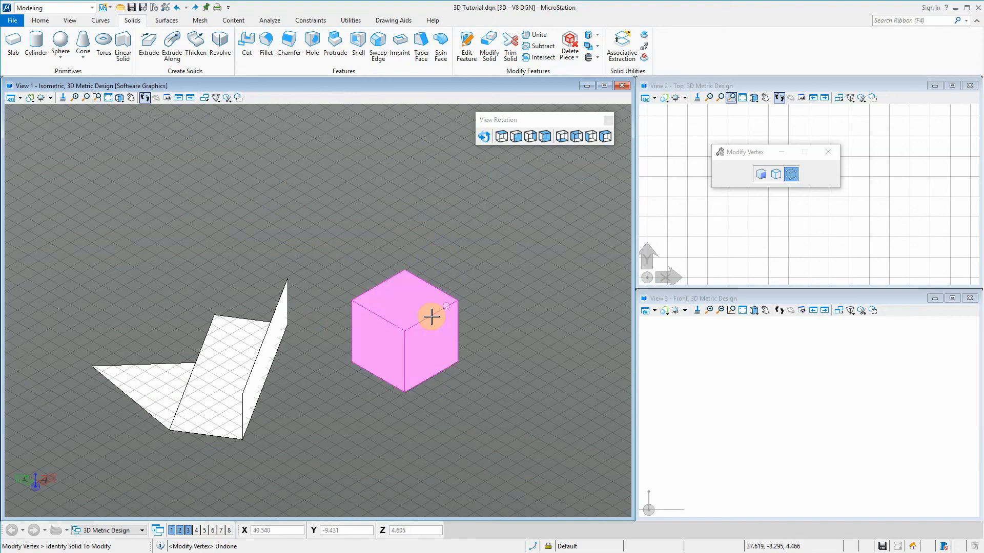
Switch to the Drawing workflow, copy the cube from its lowest front corner along its right side, and undo the surplus copies
{"action": "left_click", "coordinate": [72, 10]}
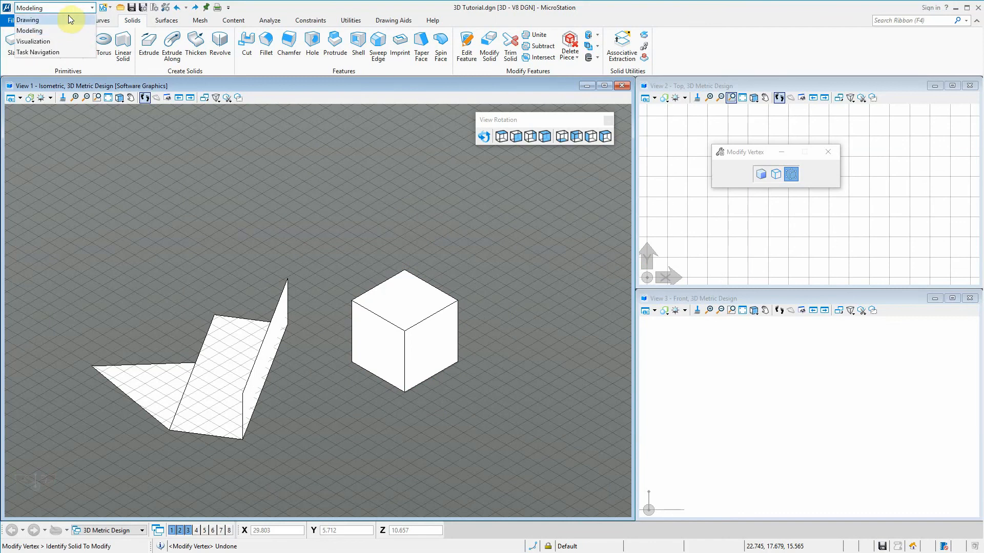
{"action": "left_click", "coordinate": [69, 19]}
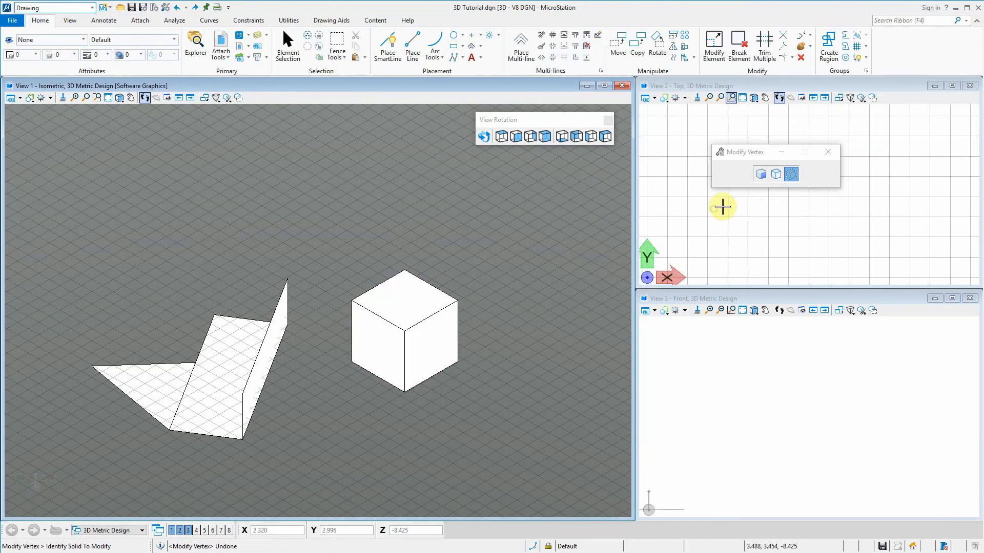
{"action": "left_click", "coordinate": [167, 97]}
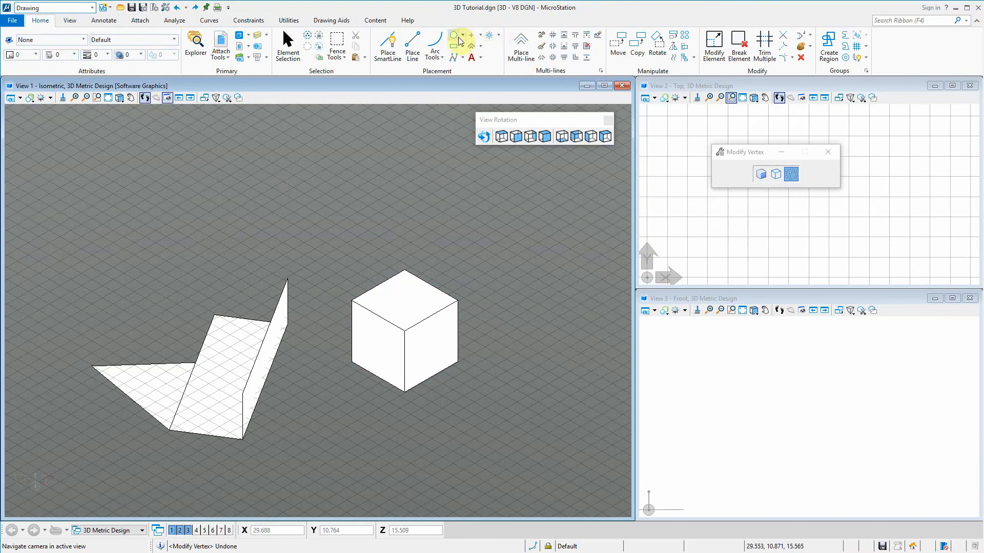
{"action": "left_click", "coordinate": [639, 45]}
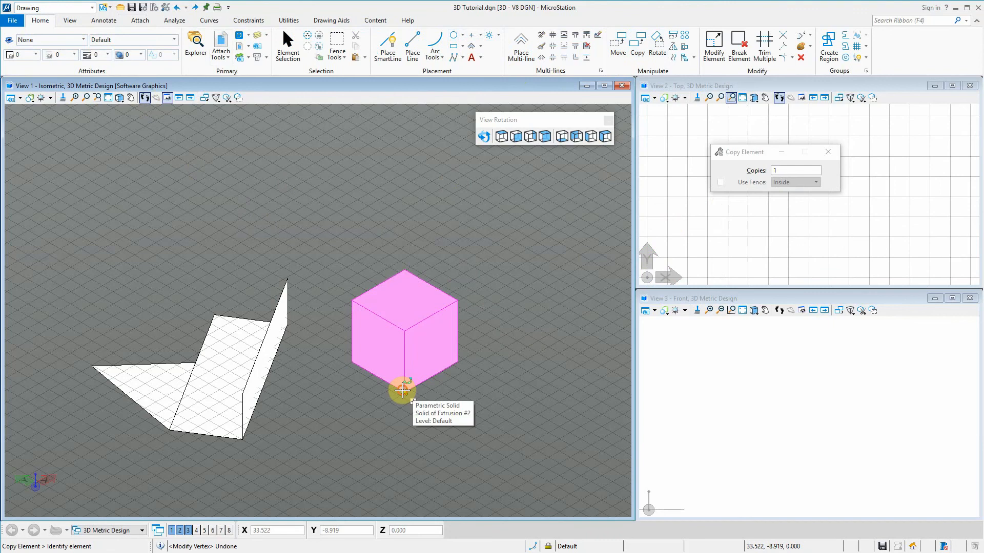
{"action": "left_click", "coordinate": [404, 384]}
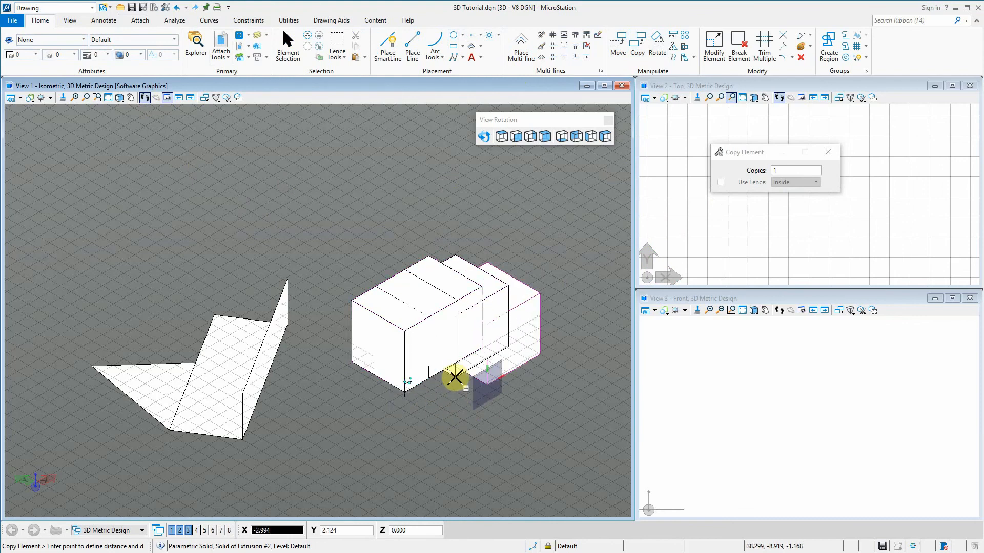
{"action": "key", "text": "ctrl+z"}
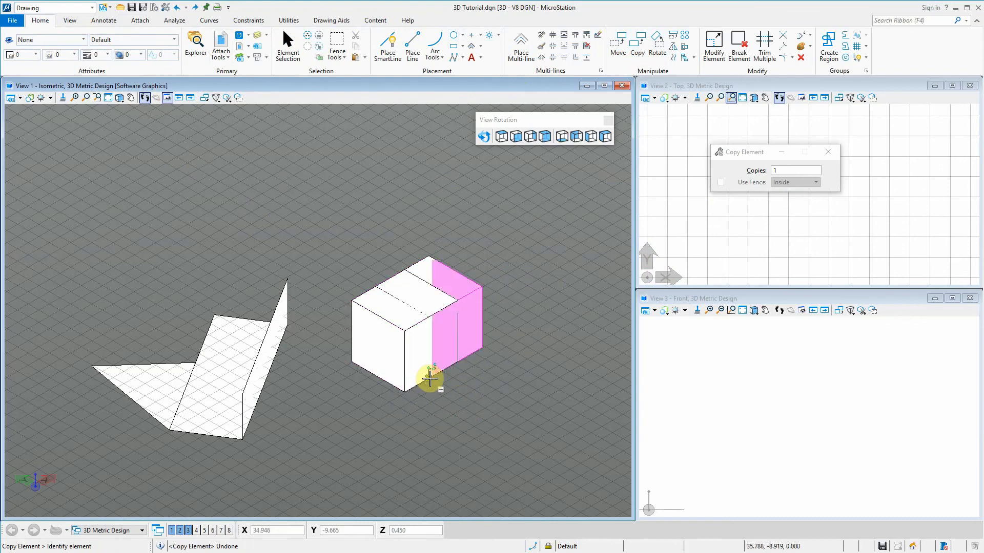
Copy the cube repeatedly at ground level, placing overlapping copies behind, beside and in front of the original
{"action": "left_click", "coordinate": [430, 378]}
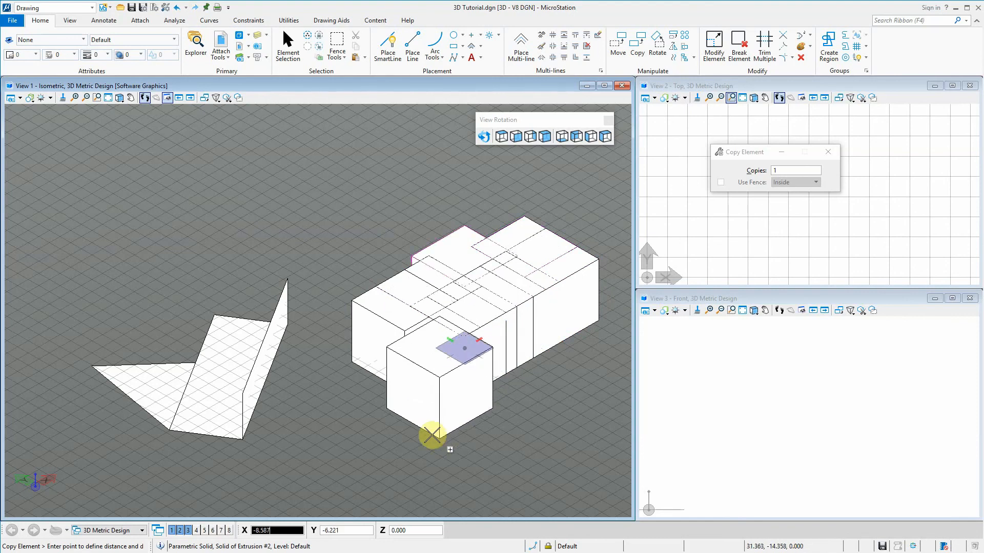
{"action": "left_click", "coordinate": [427, 427]}
{"action": "left_click", "coordinate": [475, 427]}
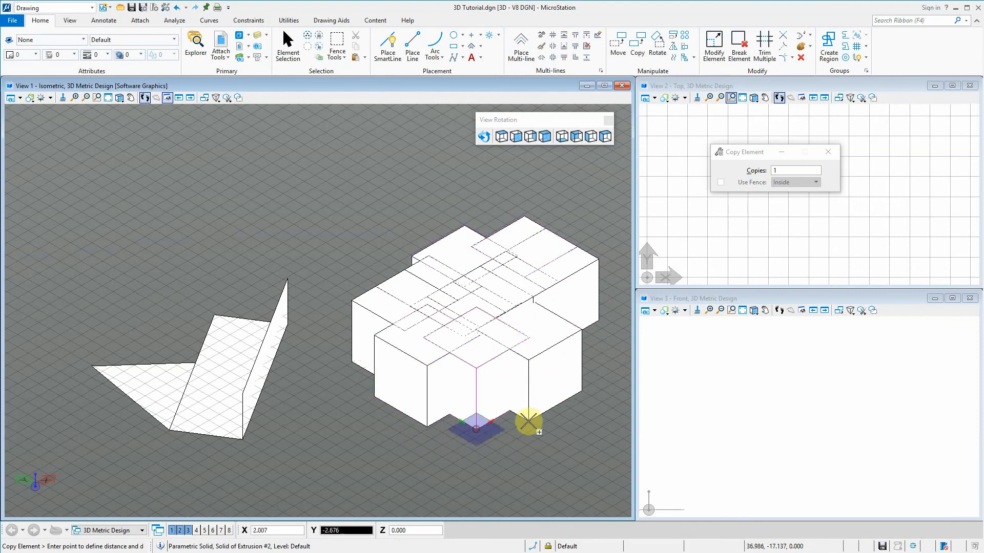
{"action": "left_click", "coordinate": [524, 413]}
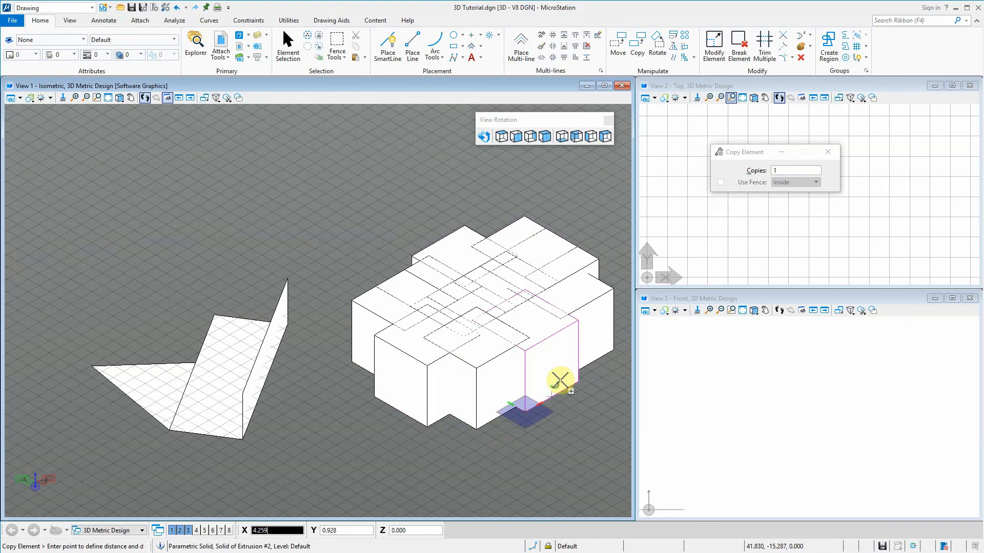
{"action": "left_click", "coordinate": [561, 380]}
{"action": "left_click", "coordinate": [572, 436]}
{"action": "left_click", "coordinate": [501, 432]}
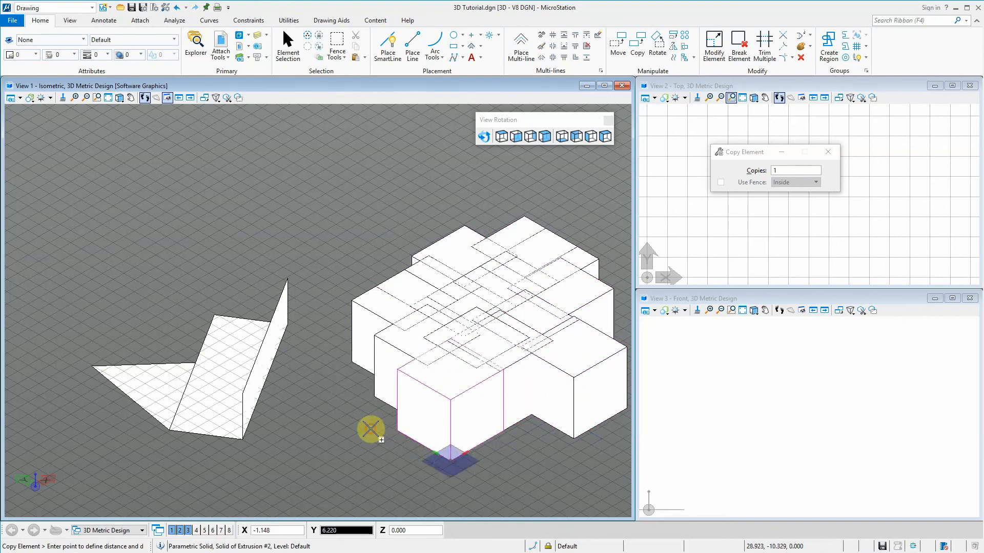
{"action": "left_click", "coordinate": [372, 428]}
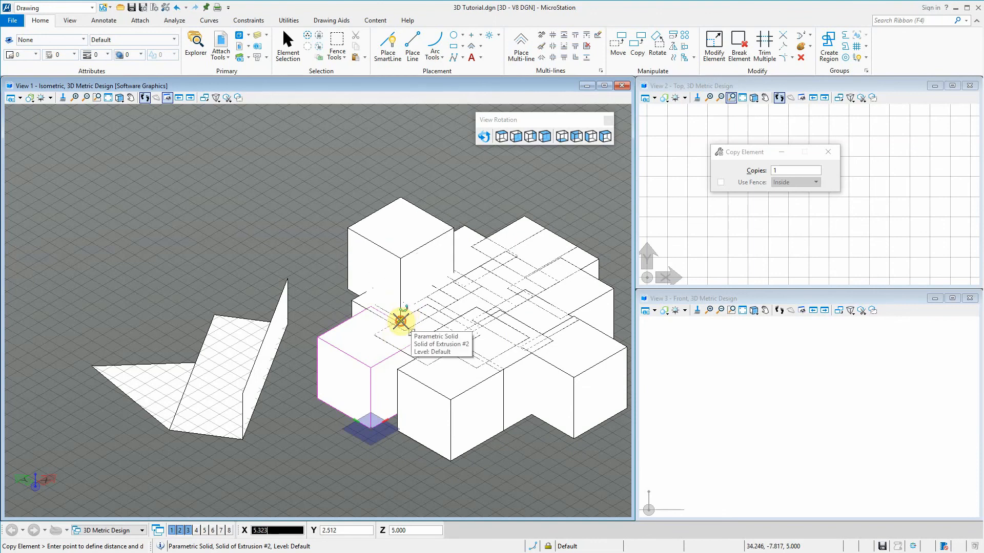
Stack a second layer of overlapping cube copies at height 5 on top of the ground-level cubes
{"action": "left_click", "coordinate": [401, 322]}
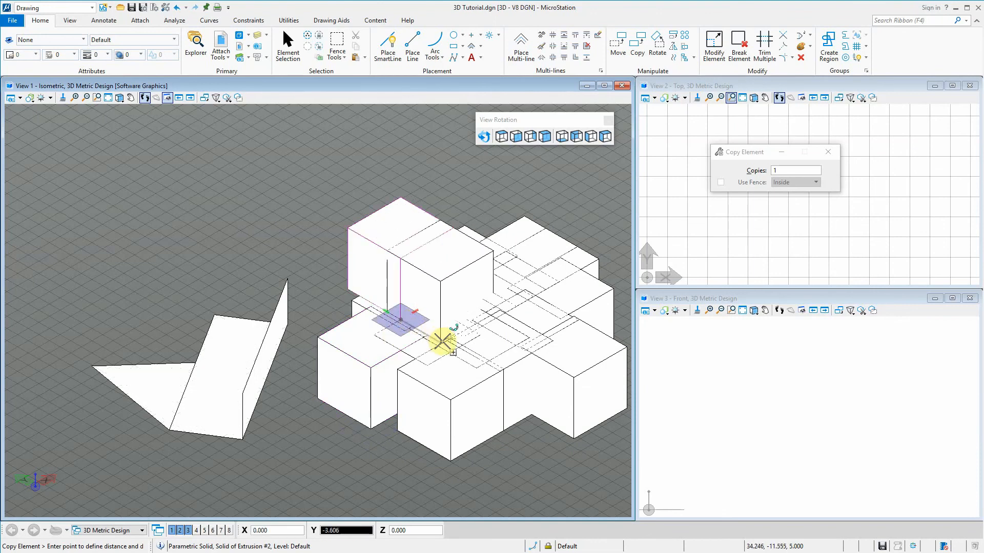
{"action": "left_click", "coordinate": [444, 342]}
{"action": "left_click", "coordinate": [415, 364]}
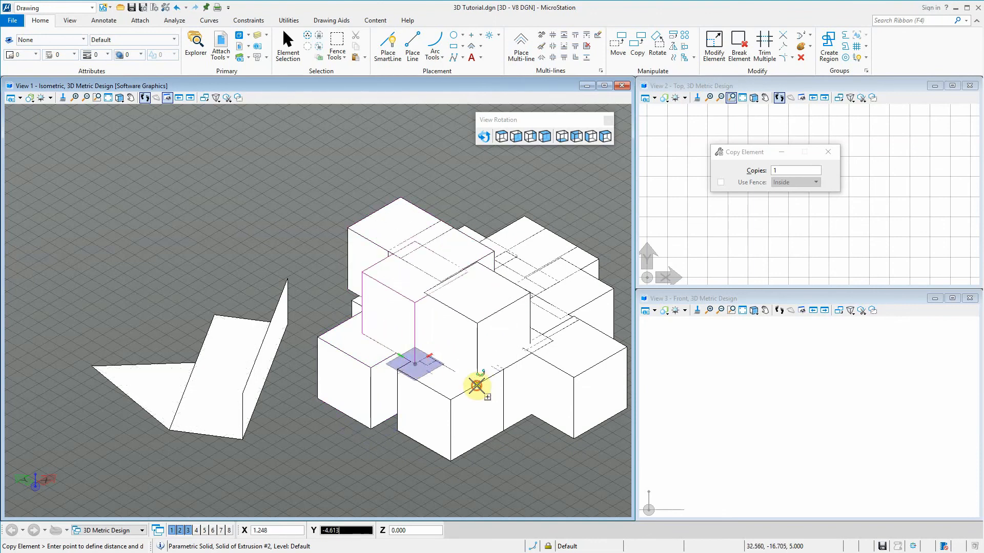
{"action": "left_click", "coordinate": [477, 385]}
{"action": "left_click", "coordinate": [517, 385]}
{"action": "left_click", "coordinate": [536, 352]}
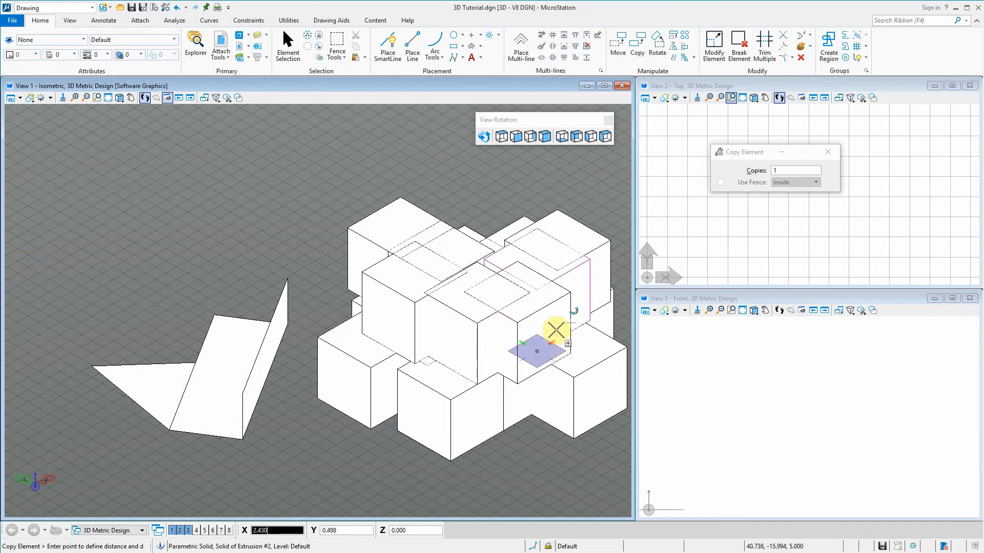
{"action": "left_click", "coordinate": [556, 330]}
{"action": "left_click", "coordinate": [476, 345]}
{"action": "left_click", "coordinate": [497, 314]}
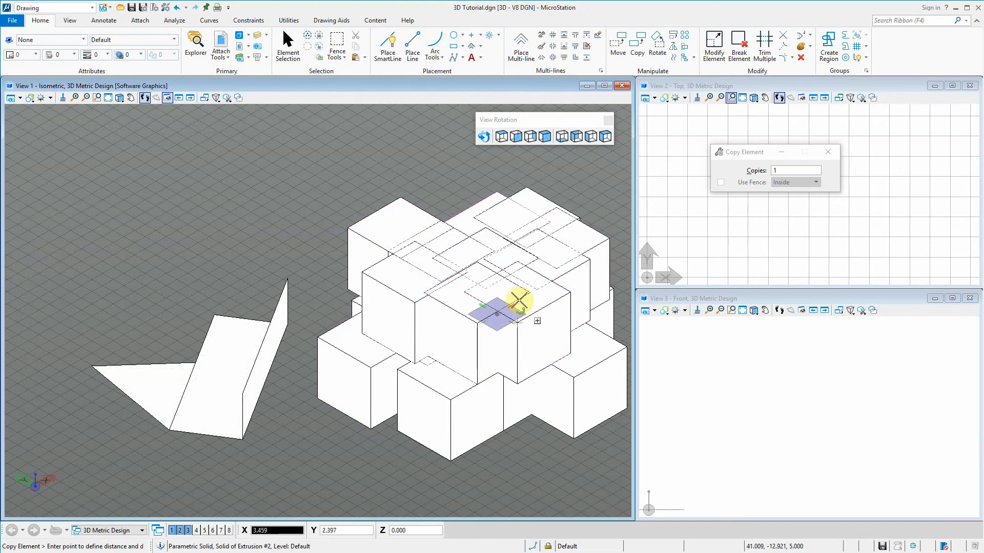
{"action": "left_click", "coordinate": [437, 314]}
{"action": "left_click", "coordinate": [523, 290]}
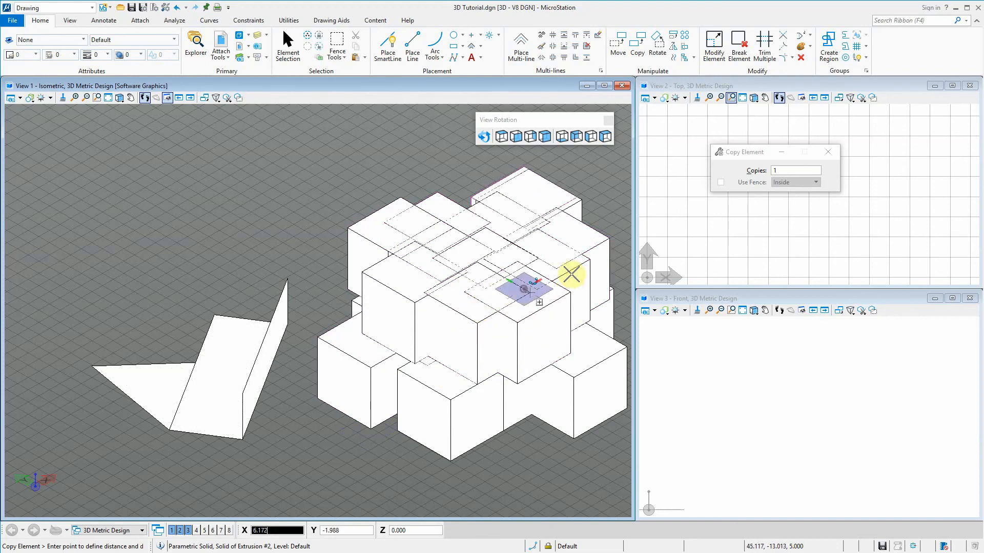
{"action": "left_click", "coordinate": [581, 294]}
{"action": "left_click", "coordinate": [460, 278]}
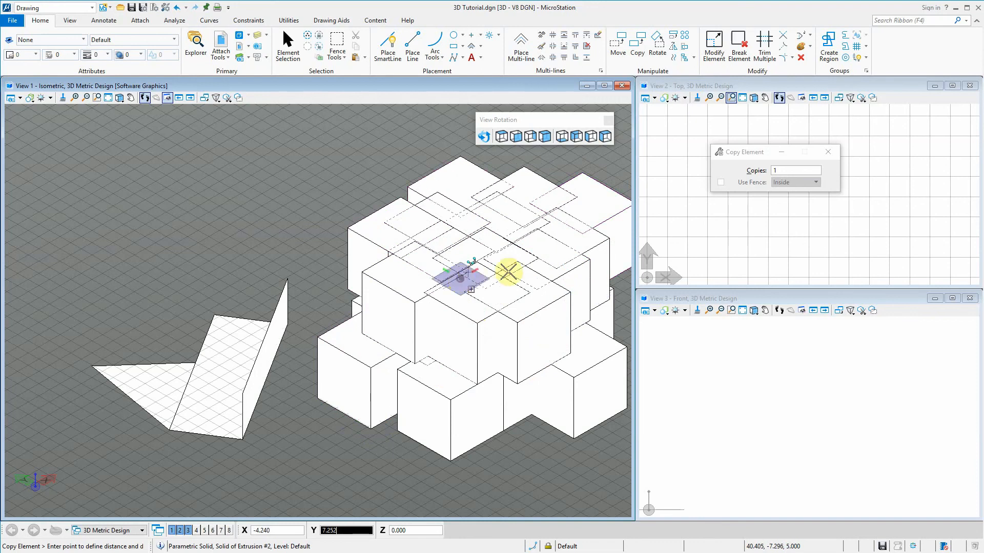
{"action": "scroll", "coordinate": [287, 284], "scroll_direction": "down", "scroll_amount": 5}
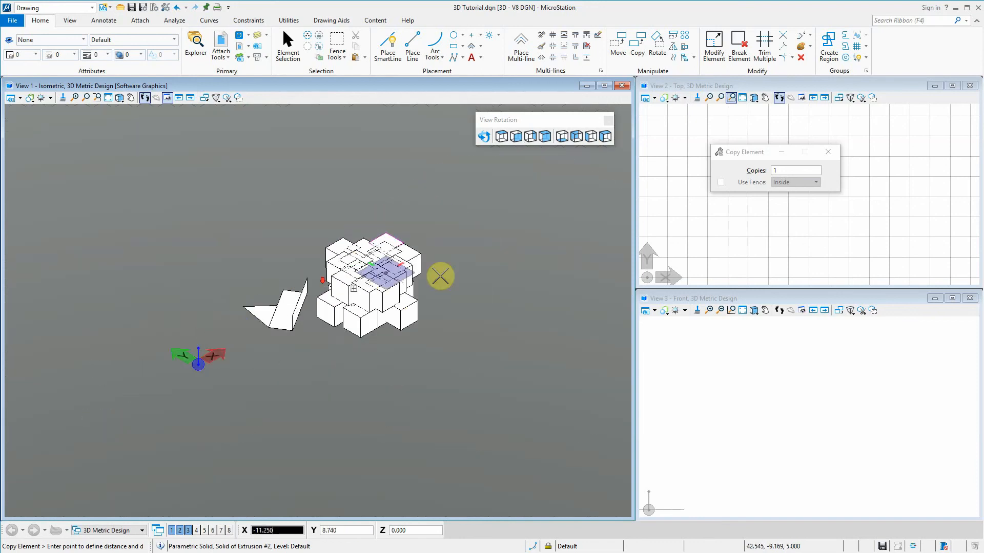
{"action": "scroll", "coordinate": [431, 276], "scroll_direction": "up", "scroll_amount": 4}
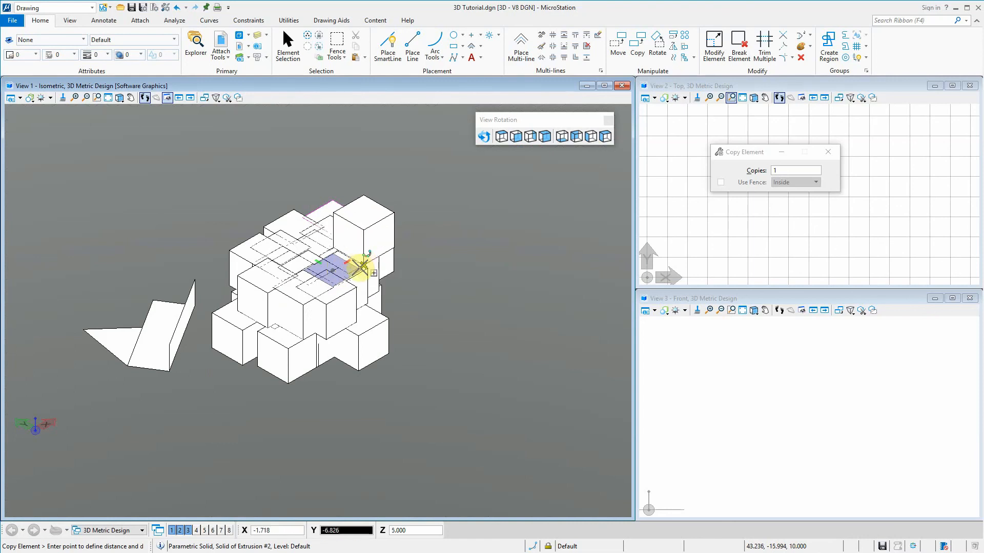
Place one more cube copy at height 5 along the right side of the stack and end the copying
{"action": "scroll", "coordinate": [350, 283], "scroll_direction": "up", "scroll_amount": 5}
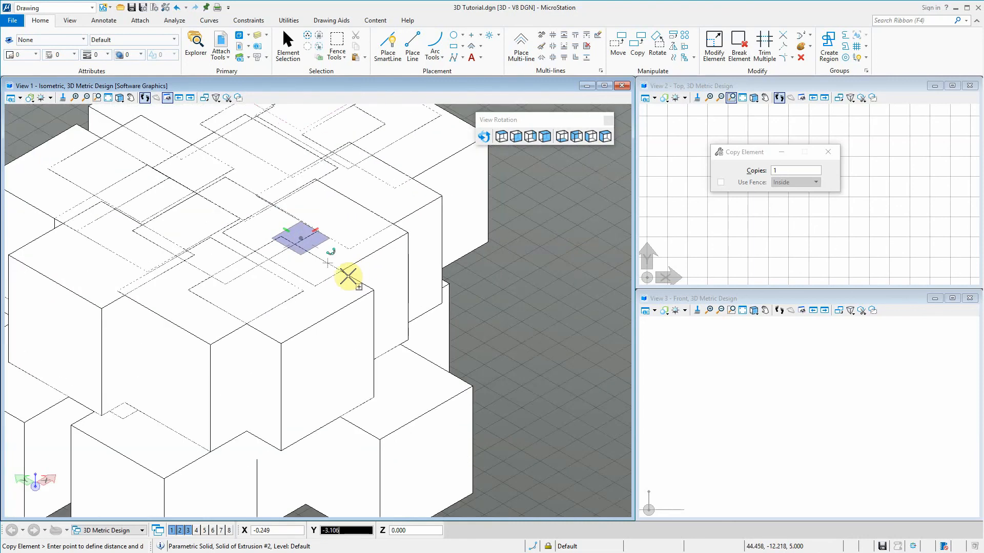
{"action": "scroll", "coordinate": [344, 277], "scroll_direction": "down", "scroll_amount": 6}
{"action": "scroll", "coordinate": [343, 276], "scroll_direction": "up", "scroll_amount": 2}
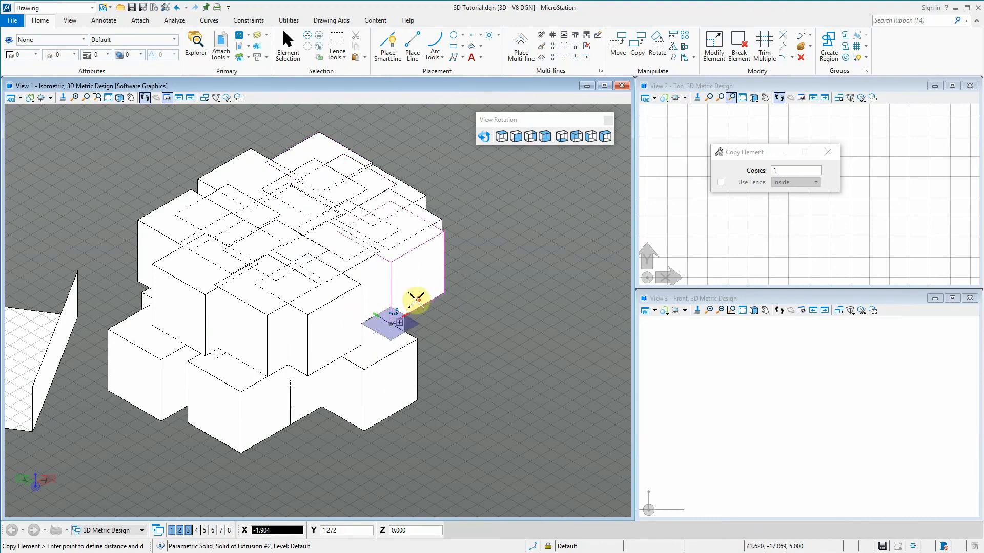
{"action": "scroll", "coordinate": [410, 302], "scroll_direction": "down", "scroll_amount": 3}
{"action": "right_click", "coordinate": [460, 297]}
Select the whole cube stack and copy it from its lowest right-hand corner to a point at height 5
{"action": "left_click_drag", "start_coordinate": [496, 422], "coordinate": [230, 148]}
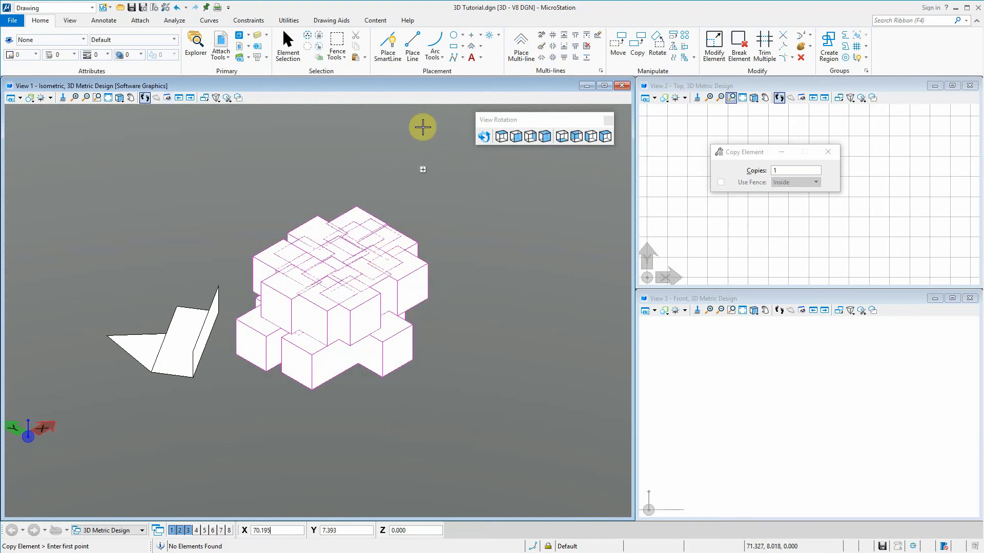
{"action": "left_click", "coordinate": [635, 47]}
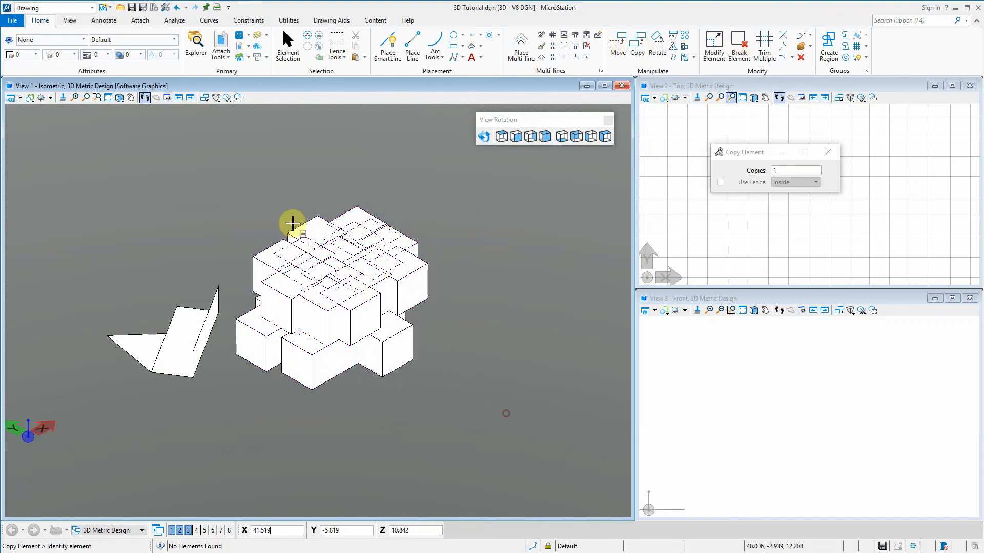
{"action": "left_click_drag", "start_coordinate": [225, 178], "coordinate": [481, 451]}
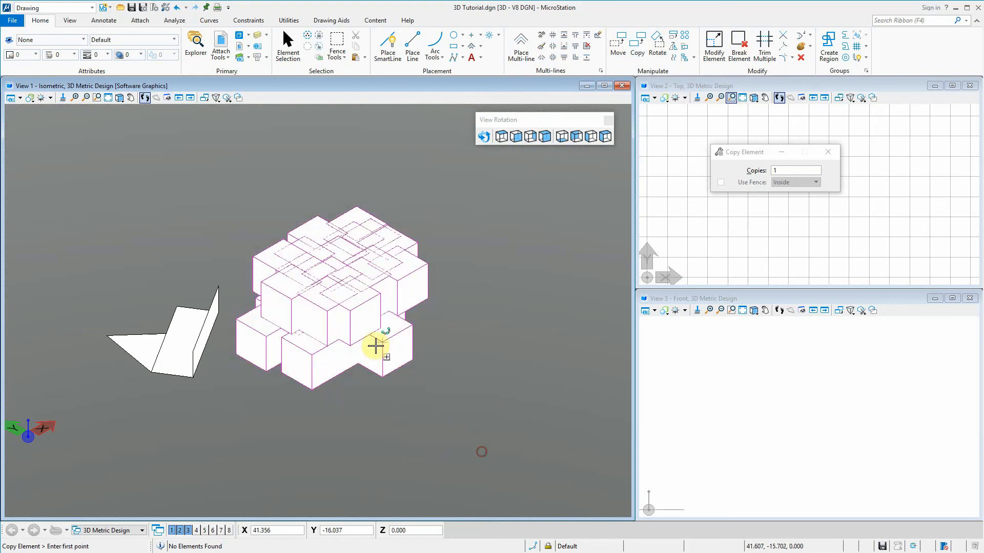
{"action": "left_click", "coordinate": [385, 371]}
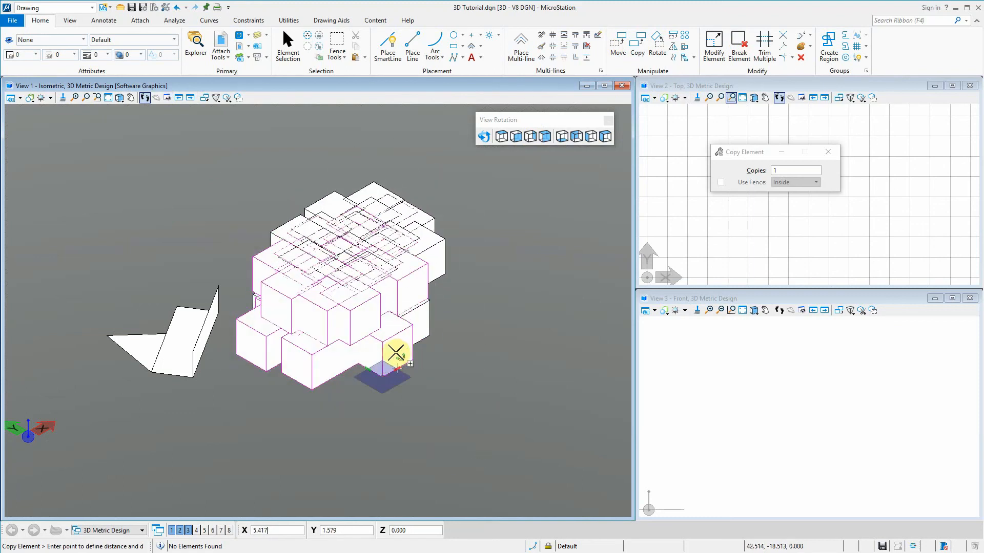
{"action": "left_click", "coordinate": [393, 335]}
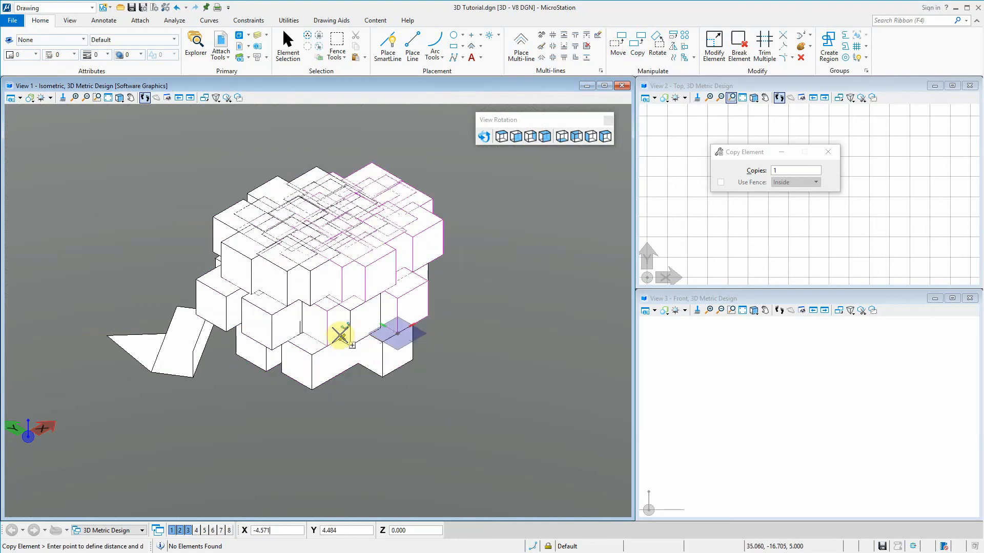
Copy the selected stack repeatedly at height 5, overlapping it in front of and beside the original, and end the copying
{"action": "left_click", "coordinate": [342, 336]}
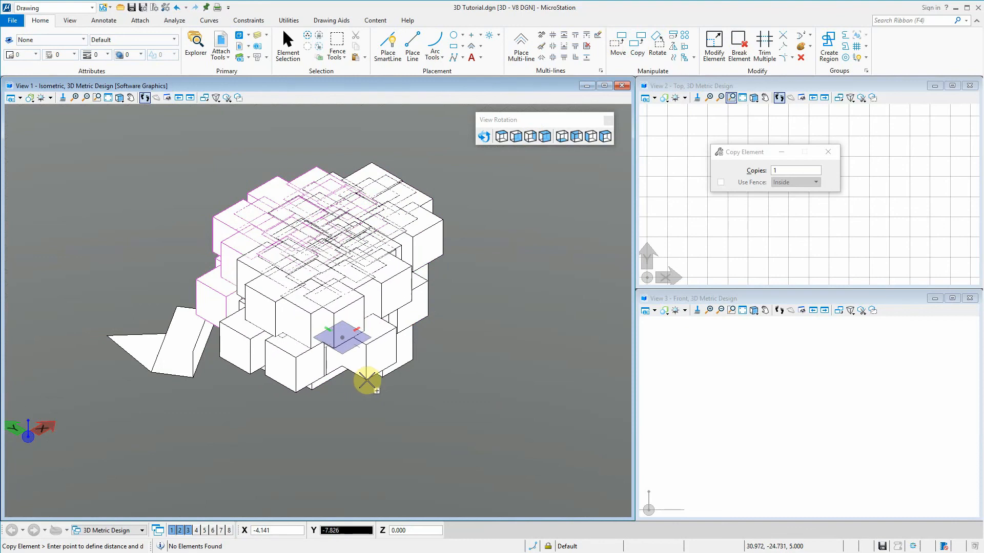
{"action": "left_click", "coordinate": [366, 381]}
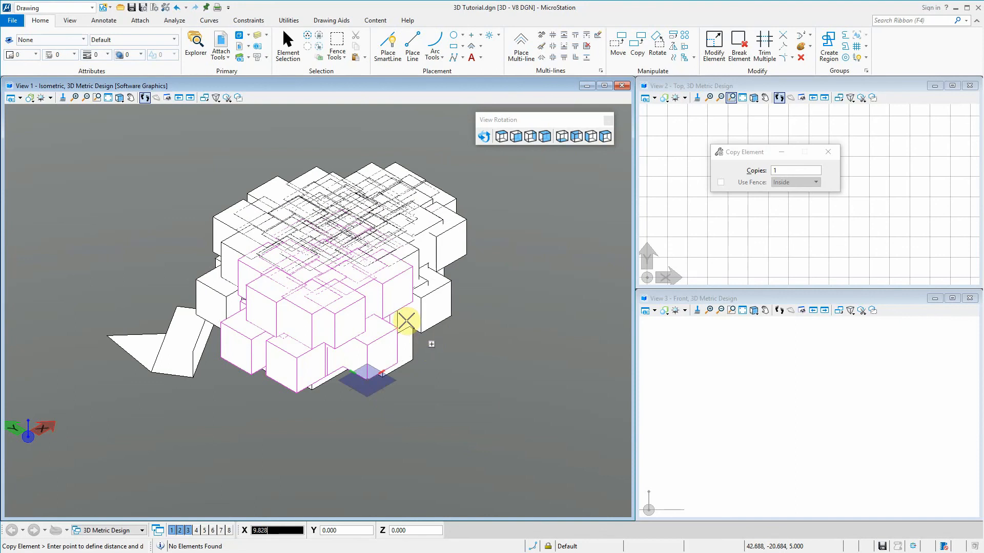
{"action": "left_click", "coordinate": [437, 342]}
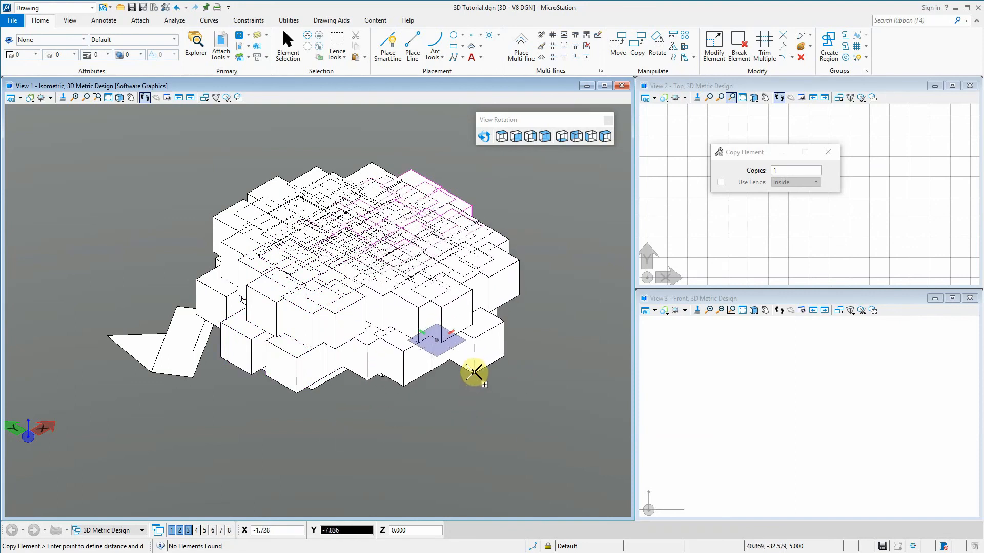
{"action": "left_click", "coordinate": [475, 364]}
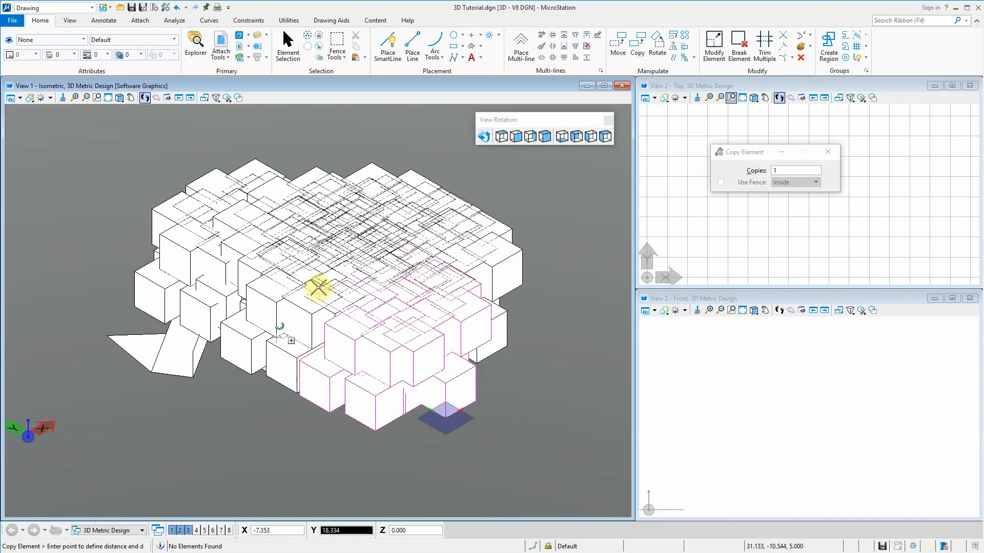
{"action": "scroll", "coordinate": [496, 255], "scroll_direction": "down", "scroll_amount": 5}
{"action": "scroll", "coordinate": [359, 333], "scroll_direction": "up", "scroll_amount": 5}
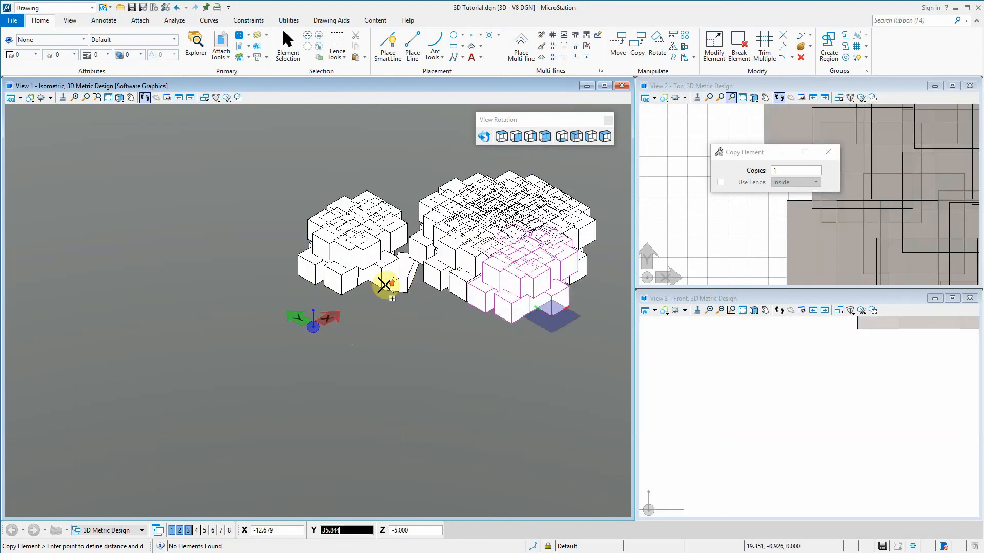
{"action": "scroll", "coordinate": [344, 219], "scroll_direction": "down", "scroll_amount": 4}
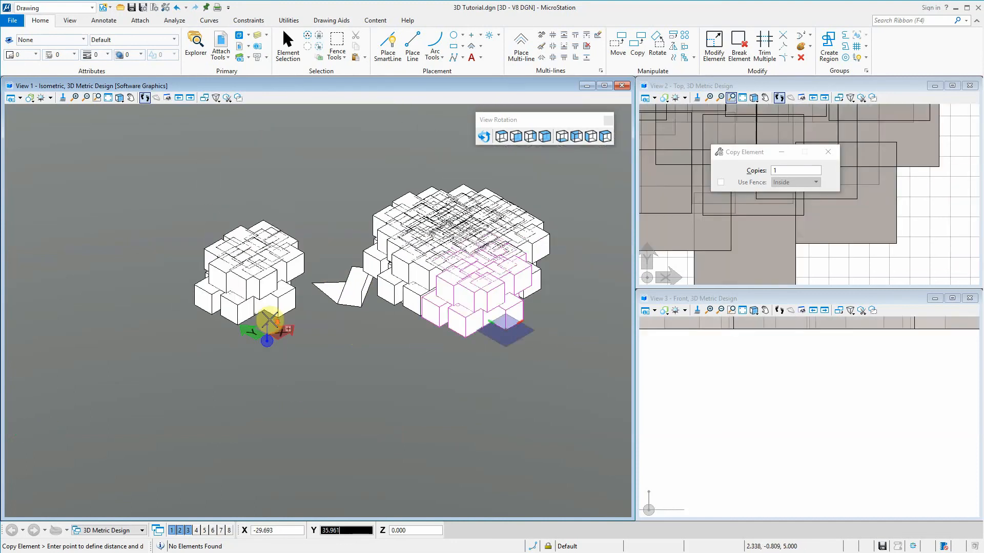
{"action": "right_click", "coordinate": [305, 315]}
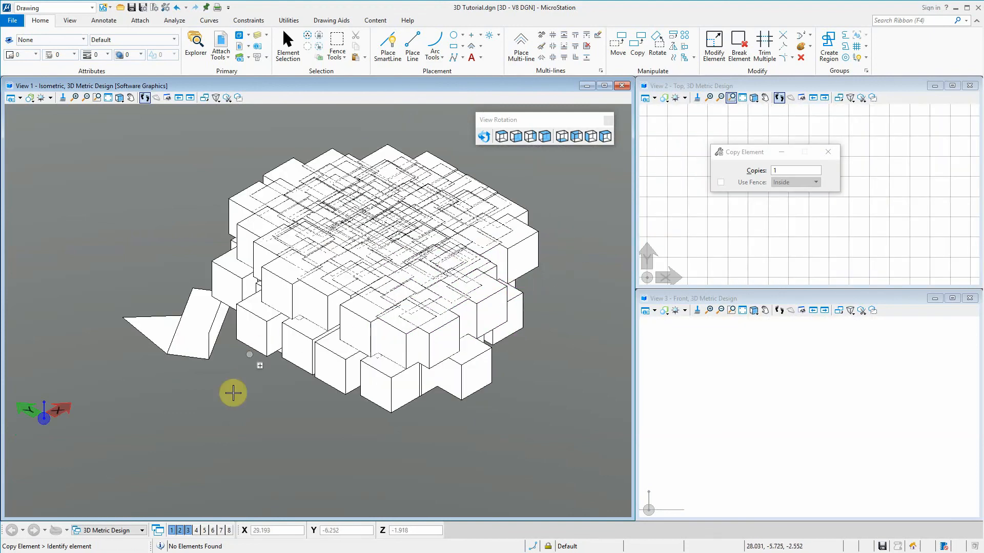
Select the three angled shapes beside the cube cluster and delete them
{"action": "left_click", "coordinate": [287, 48]}
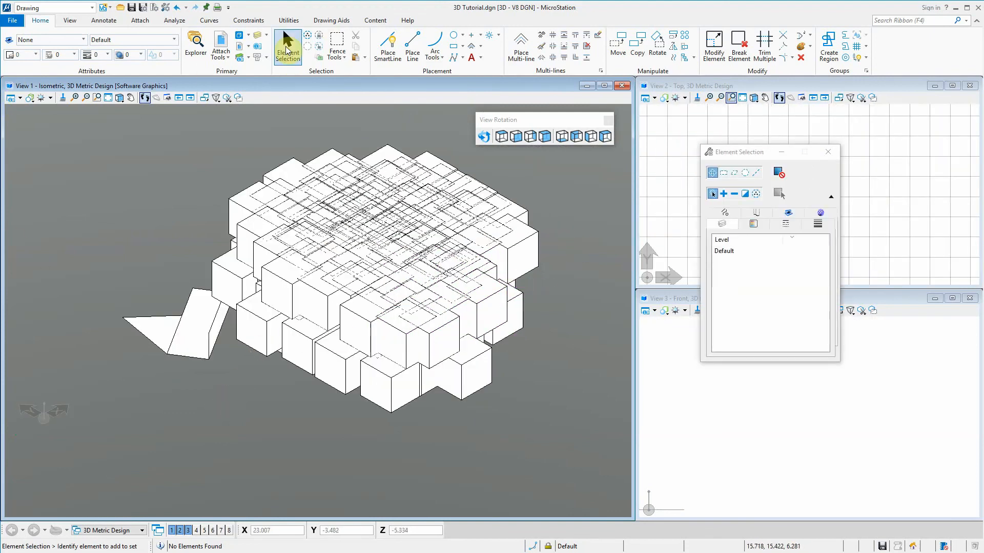
{"action": "left_click_drag", "start_coordinate": [235, 399], "coordinate": [91, 318]}
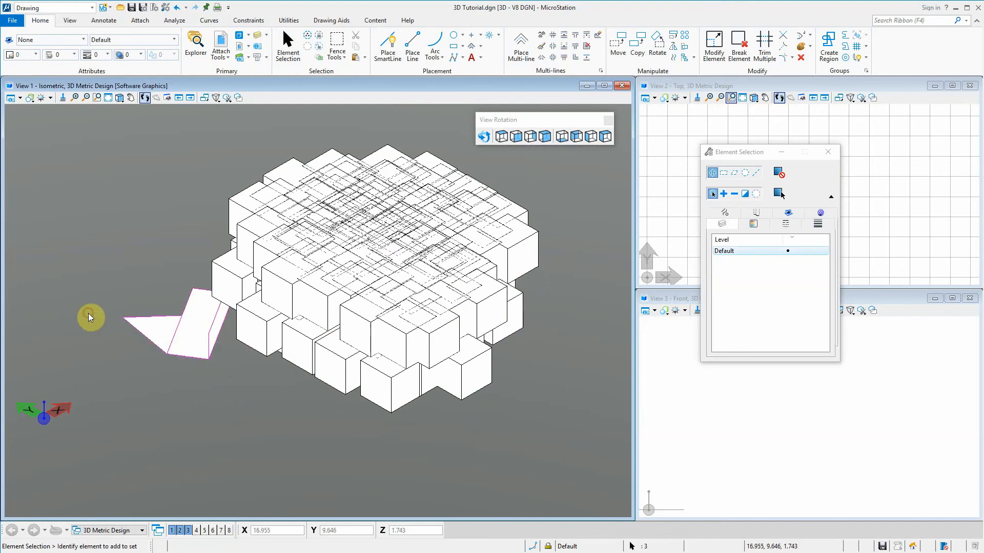
{"action": "key", "text": "Delete"}
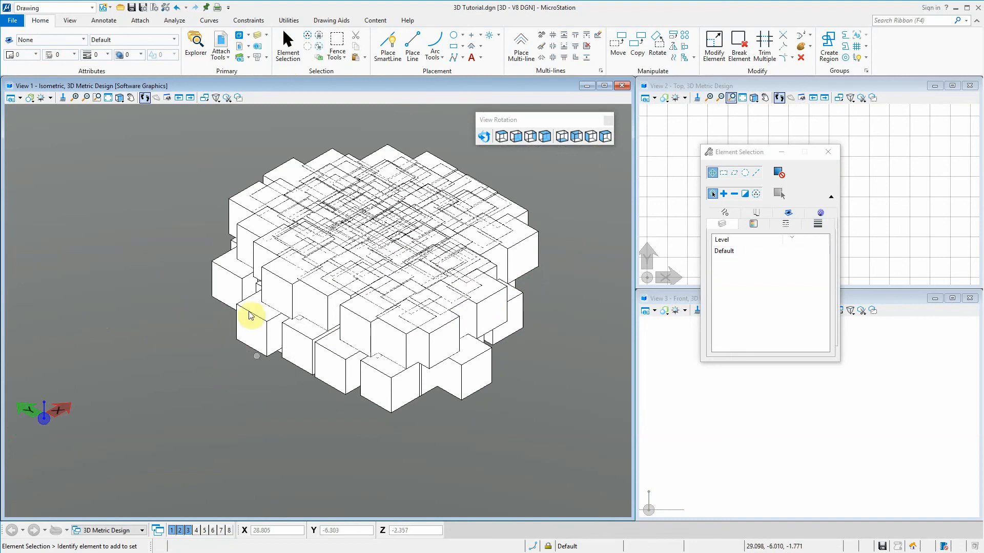
Rotate the view dynamically around the cube cluster to examine it from several angles
{"action": "left_click", "coordinate": [484, 136]}
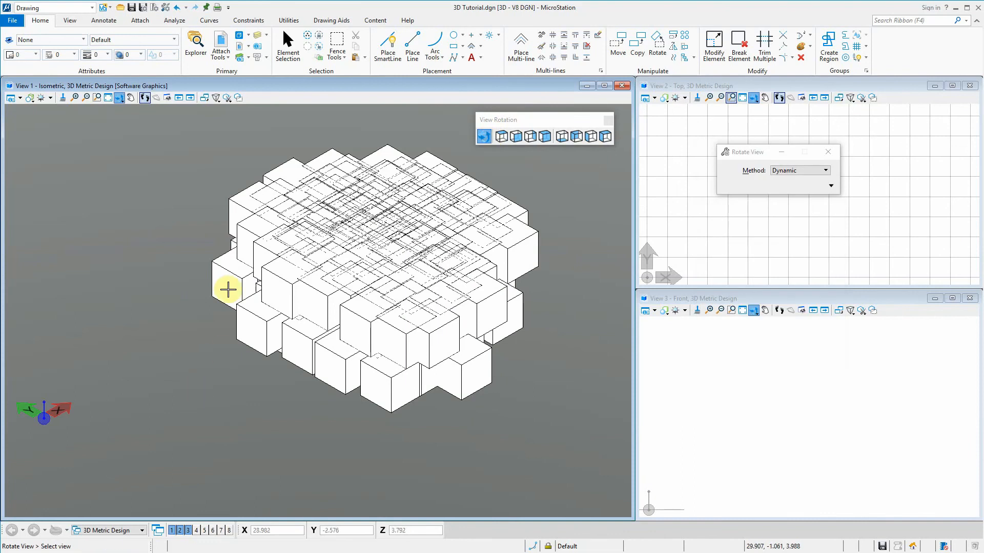
{"action": "right_click", "coordinate": [261, 305]}
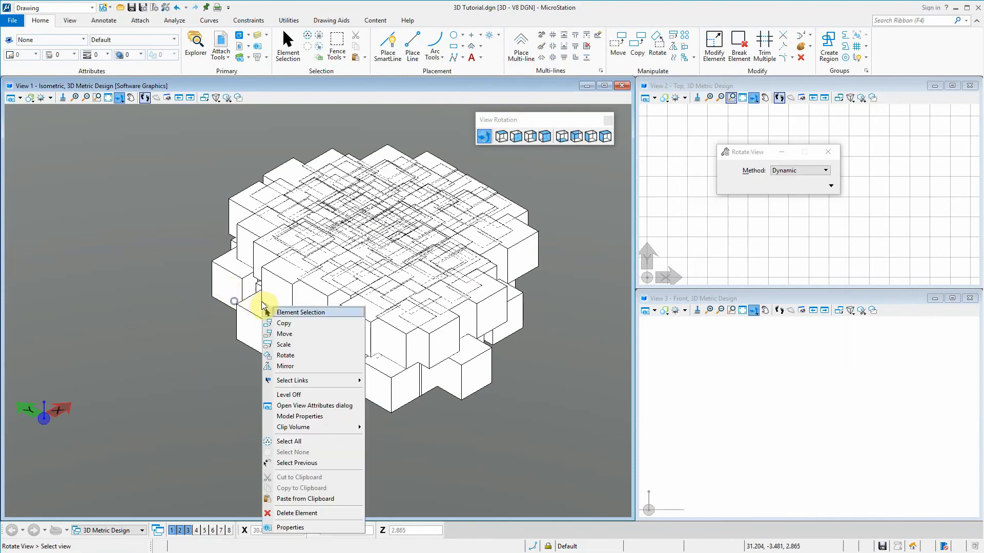
{"action": "left_click", "coordinate": [222, 285]}
{"action": "left_click_drag", "start_coordinate": [237, 302], "coordinate": [333, 313]}
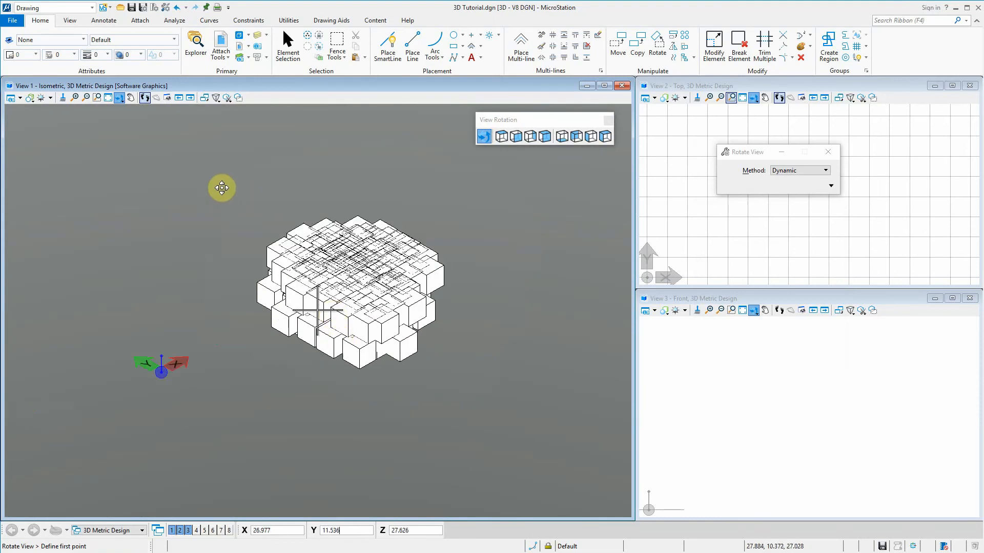
{"action": "left_click", "coordinate": [221, 188]}
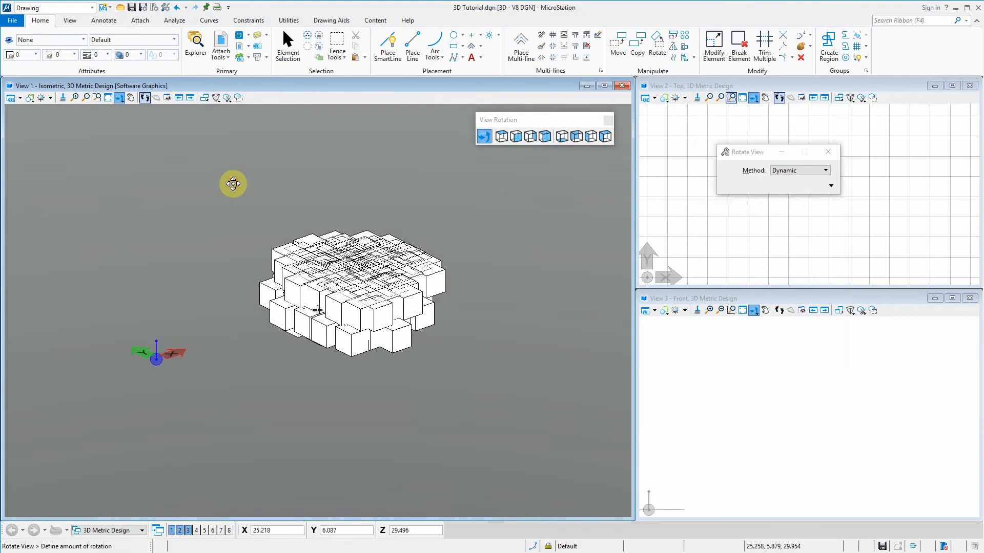
{"action": "left_click", "coordinate": [232, 184]}
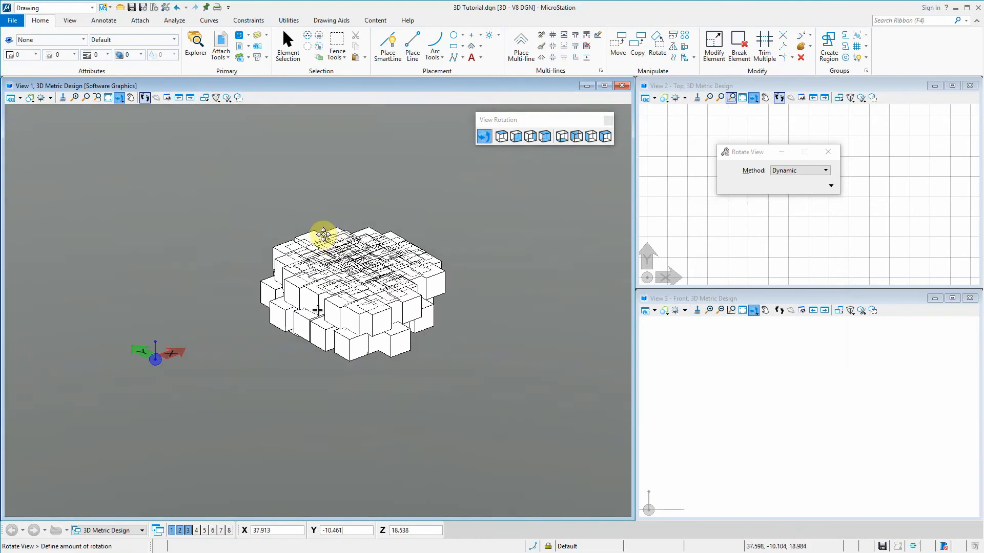
{"action": "left_click", "coordinate": [323, 226]}
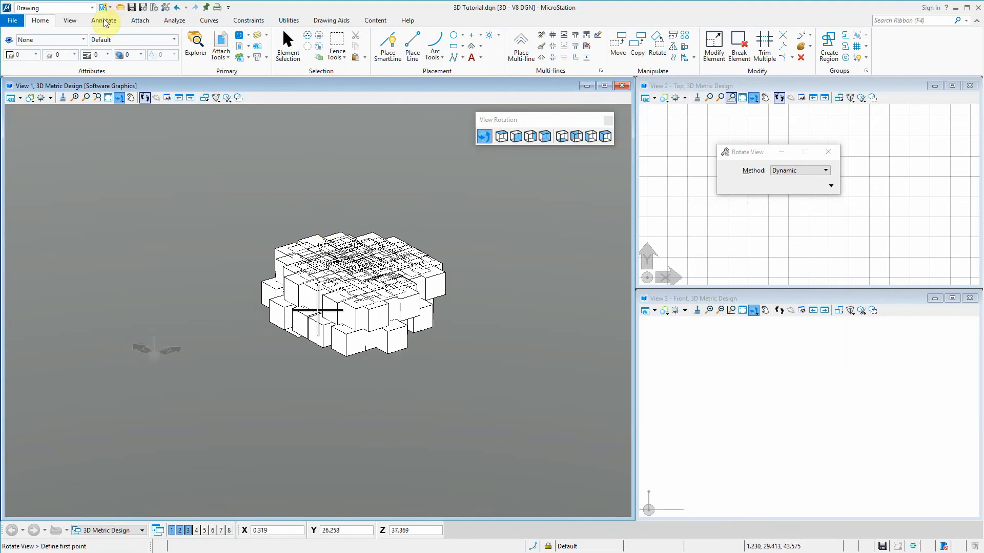
Switch to the Modeling workflow and start an orthogonal slab solid behind the cube cluster with a length of about 74.7
{"action": "left_click", "coordinate": [81, 10]}
{"action": "left_click", "coordinate": [73, 28]}
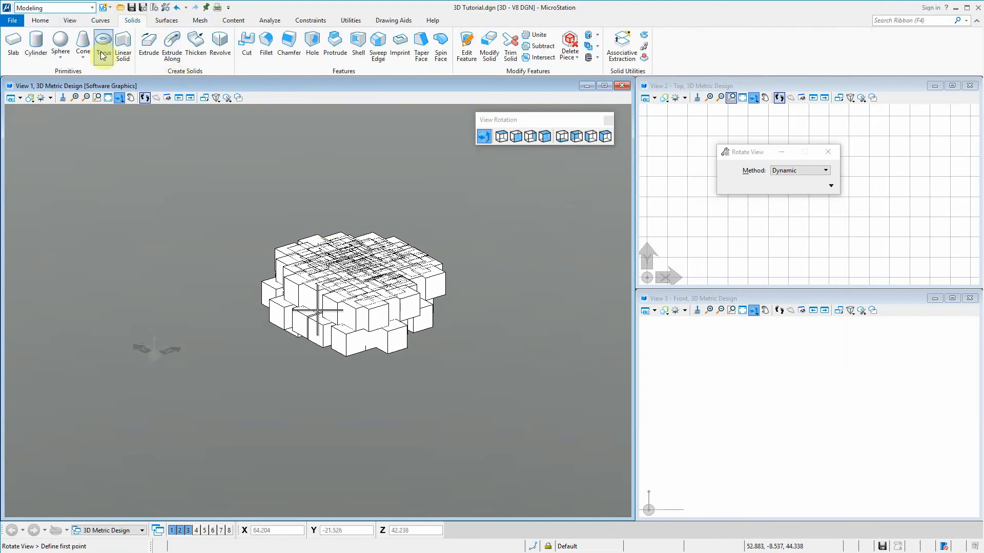
{"action": "left_click", "coordinate": [13, 42]}
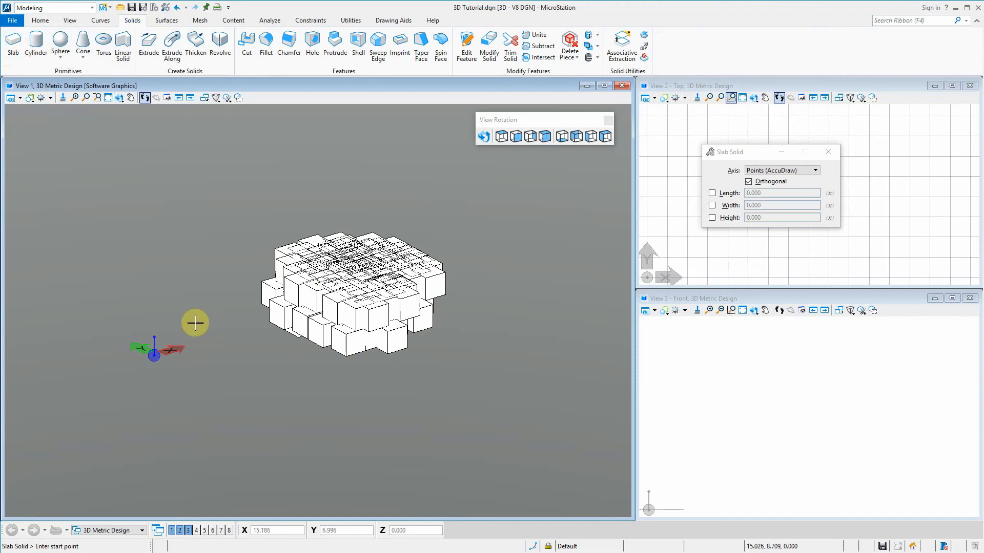
{"action": "left_click", "coordinate": [164, 327]}
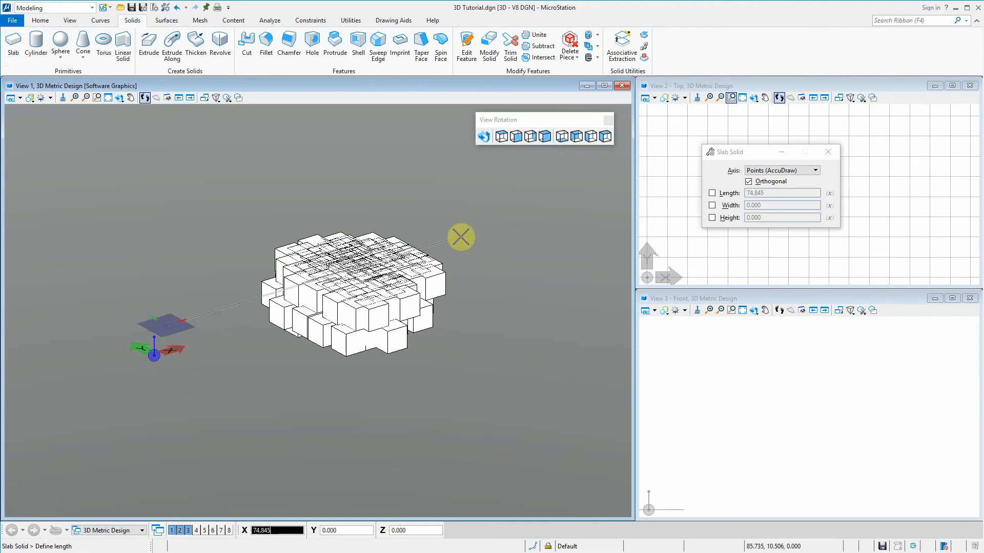
{"action": "left_click", "coordinate": [460, 237]}
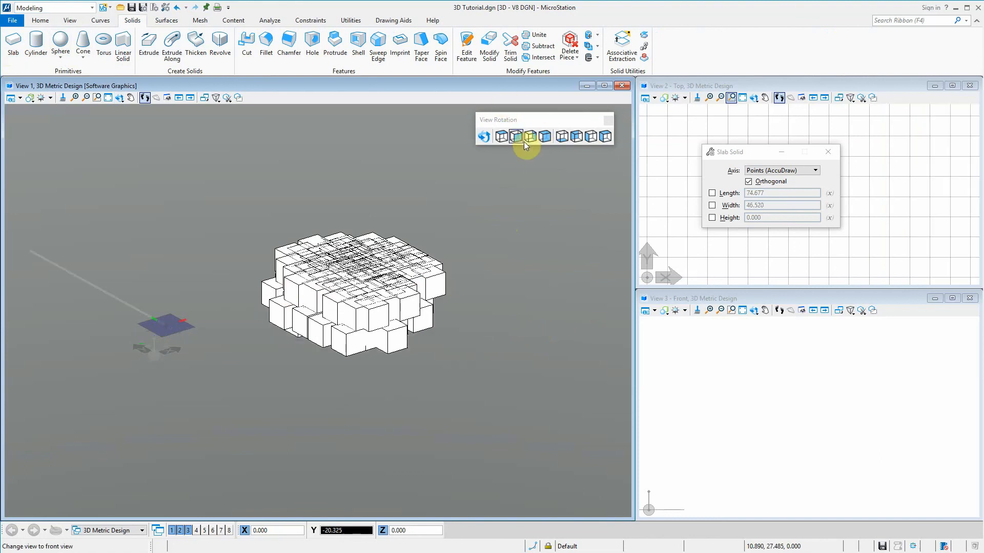
Complete the slab around the cube cluster in the isometric view with a width of about 49.7 and a height of about 14.7
{"action": "left_click", "coordinate": [502, 136]}
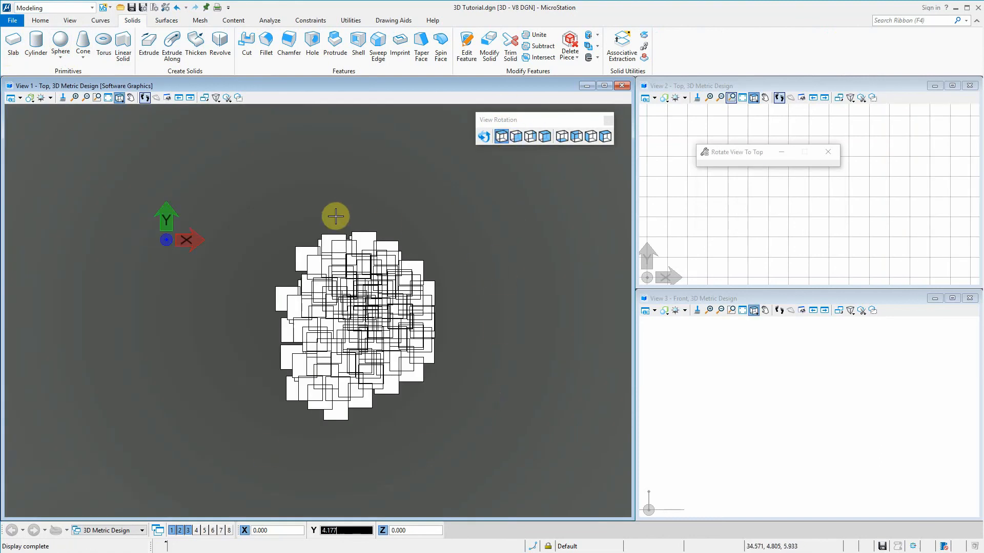
{"action": "scroll", "coordinate": [324, 188], "scroll_direction": "down", "scroll_amount": 4}
{"action": "scroll", "coordinate": [363, 183], "scroll_direction": "up", "scroll_amount": 3}
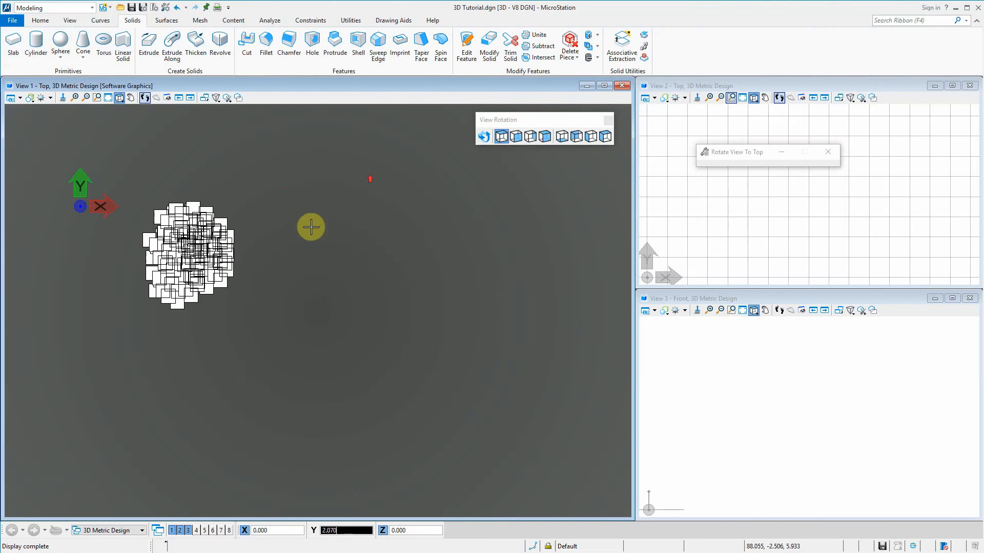
{"action": "scroll", "coordinate": [315, 229], "scroll_direction": "down", "scroll_amount": 1}
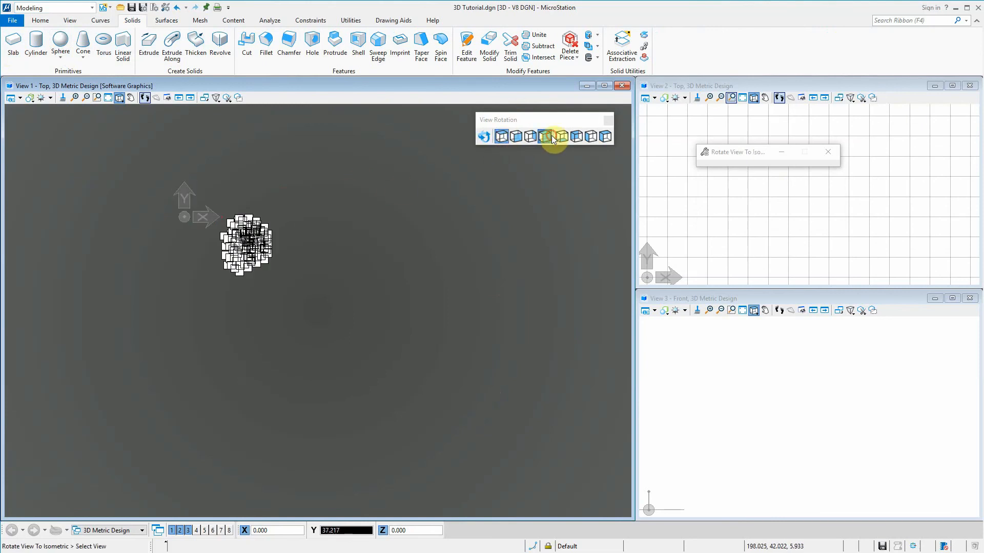
{"action": "left_click", "coordinate": [389, 256]}
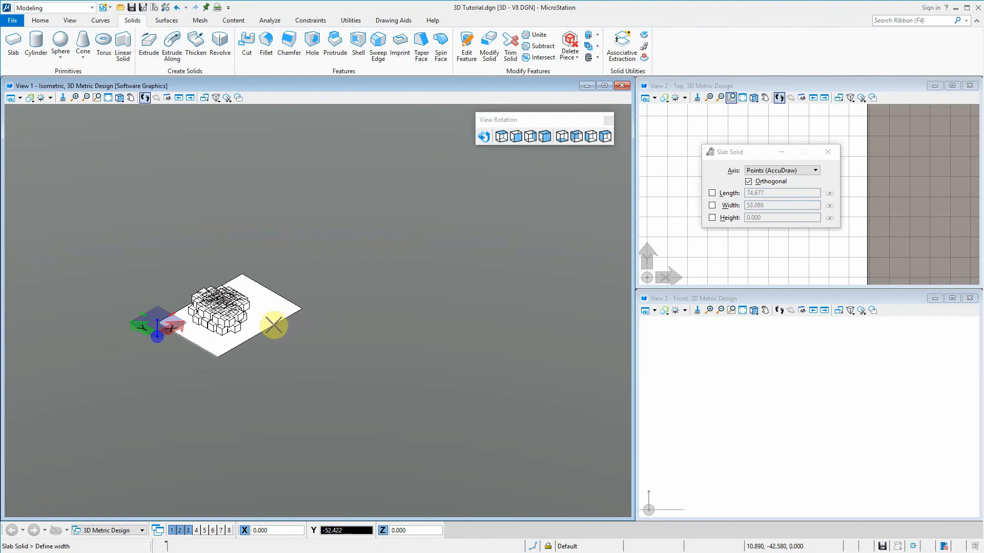
{"action": "left_click", "coordinate": [265, 326]}
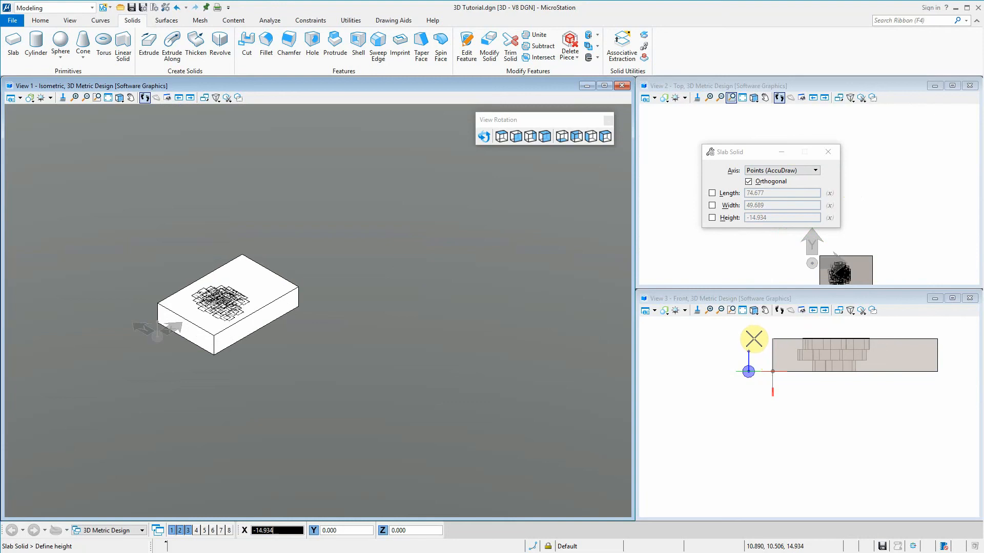
{"action": "left_click", "coordinate": [753, 339]}
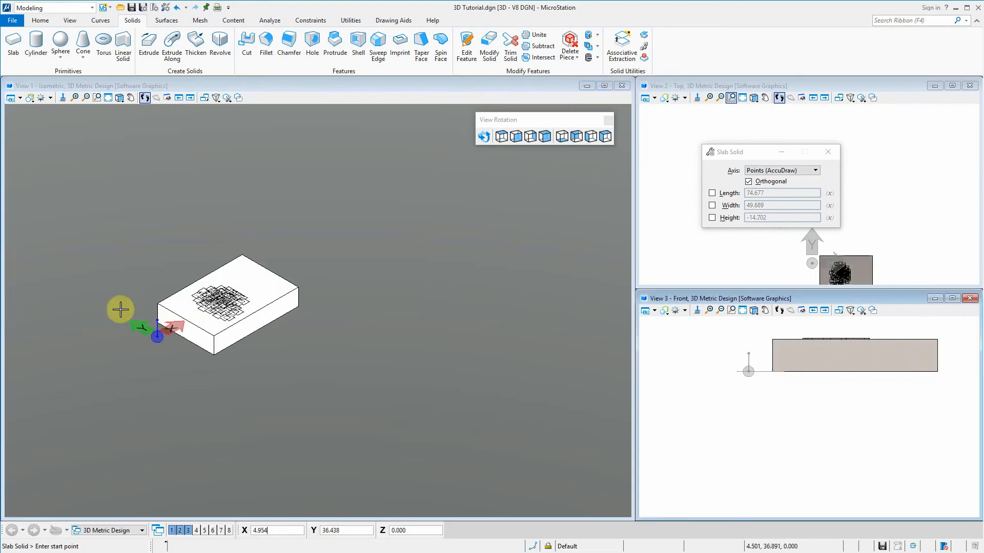
{"action": "scroll", "coordinate": [179, 337], "scroll_direction": "up", "scroll_amount": 5}
{"action": "scroll", "coordinate": [339, 211], "scroll_direction": "down", "scroll_amount": 2}
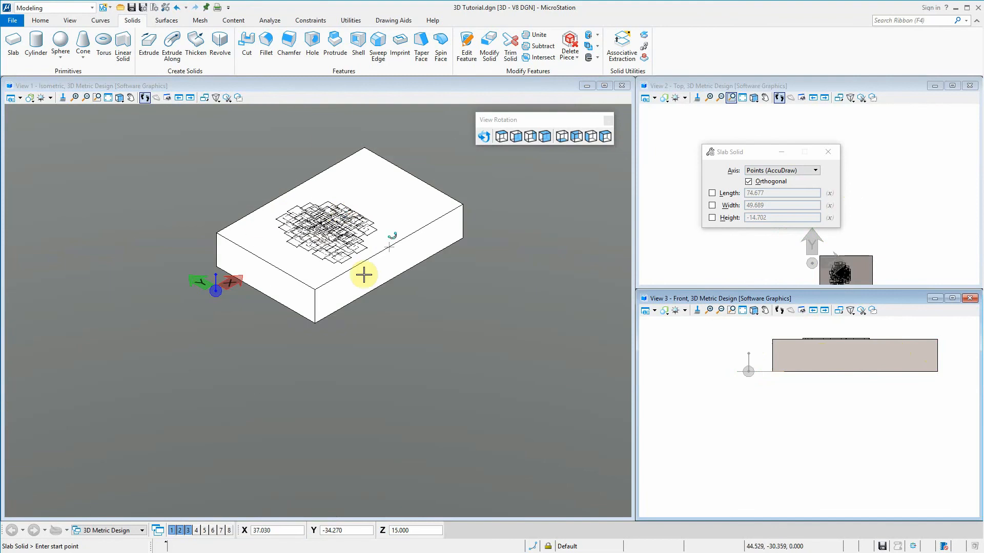
{"action": "scroll", "coordinate": [330, 214], "scroll_direction": "up", "scroll_amount": 2}
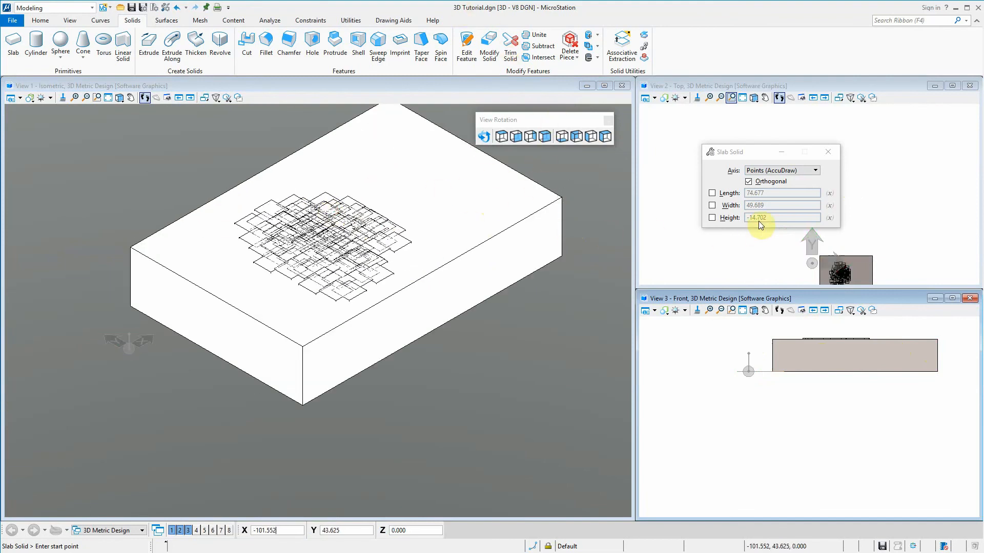
Start a Difference Feature in the isometric view and pick the large slab as the solid to subtract from
{"action": "scroll", "coordinate": [168, 261], "scroll_direction": "down", "scroll_amount": 2}
{"action": "scroll", "coordinate": [168, 261], "scroll_direction": "up", "scroll_amount": 2}
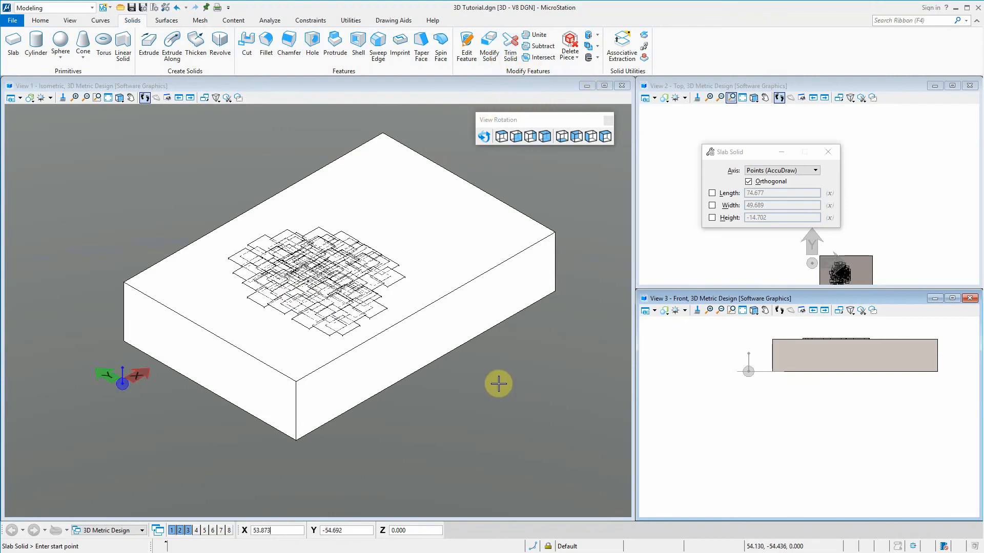
{"action": "key", "text": "space"}
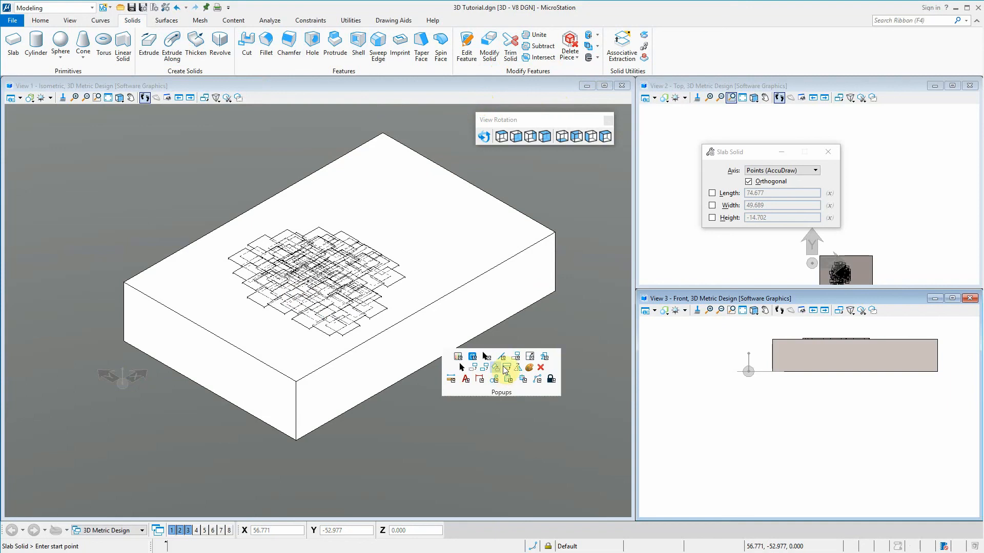
{"action": "left_click", "coordinate": [530, 355]}
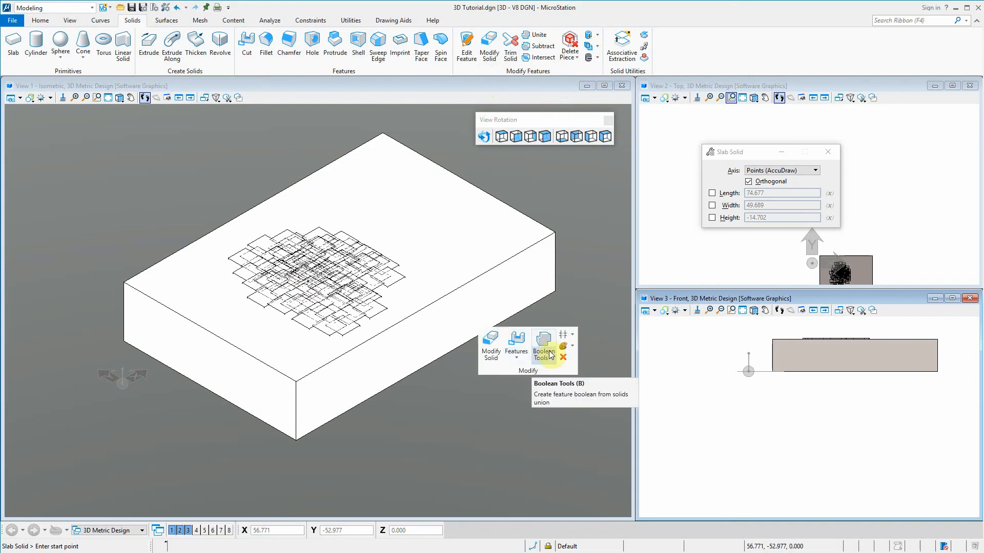
{"action": "left_click", "coordinate": [549, 355]}
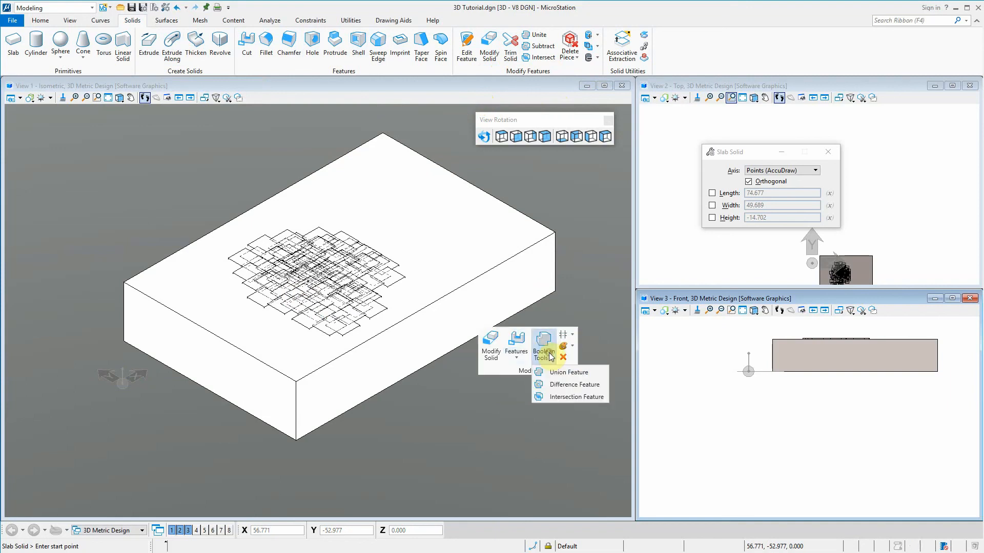
{"action": "left_click", "coordinate": [597, 385]}
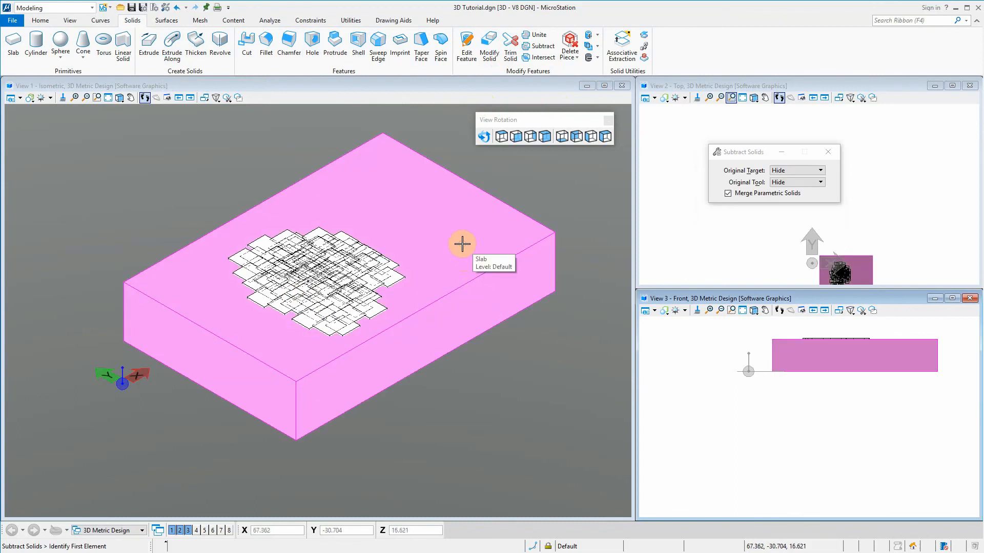
{"action": "left_click", "coordinate": [456, 246]}
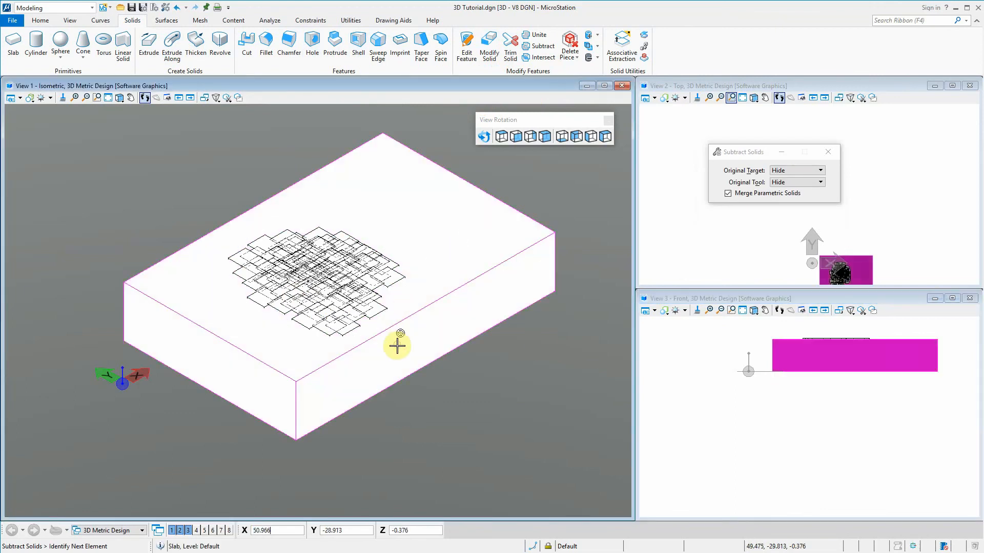